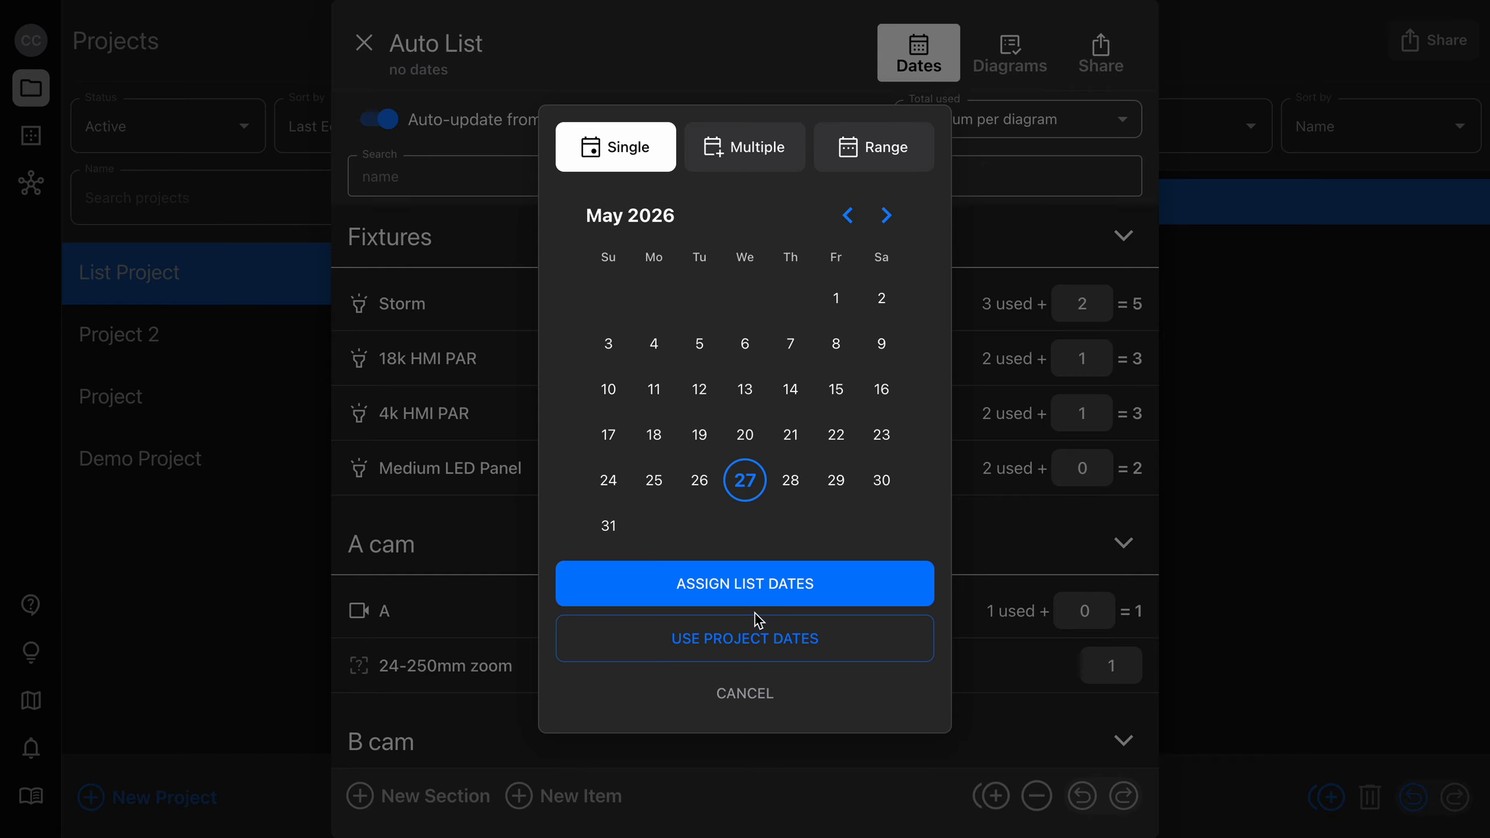
# Dismiss the date picker, check which diagrams are linked to Auto List, and close the list.
pyautogui.click(798, 74)
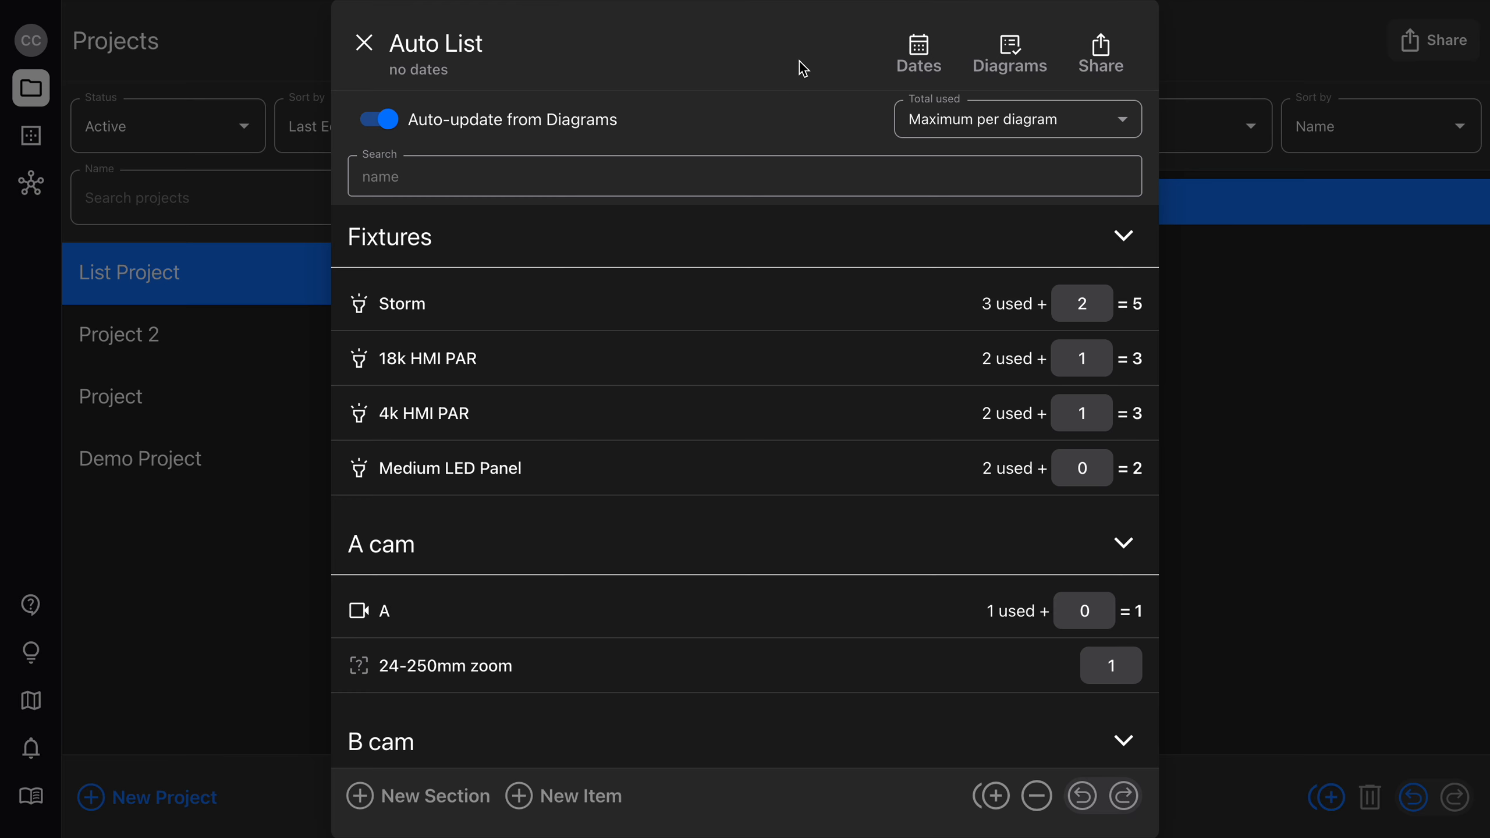
pyautogui.click(1018, 48)
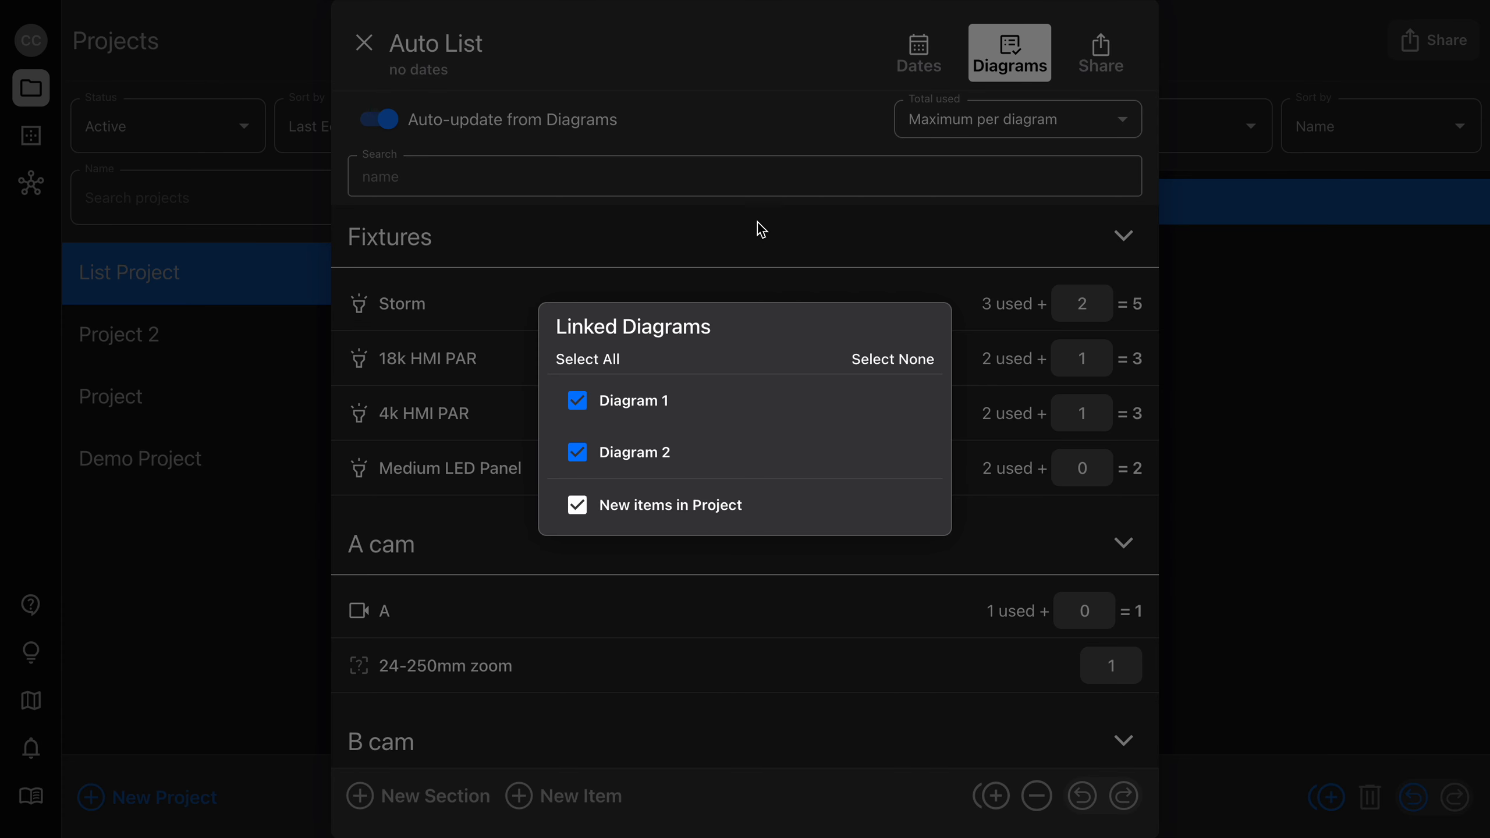
pyautogui.click(758, 136)
pyautogui.click(1200, 393)
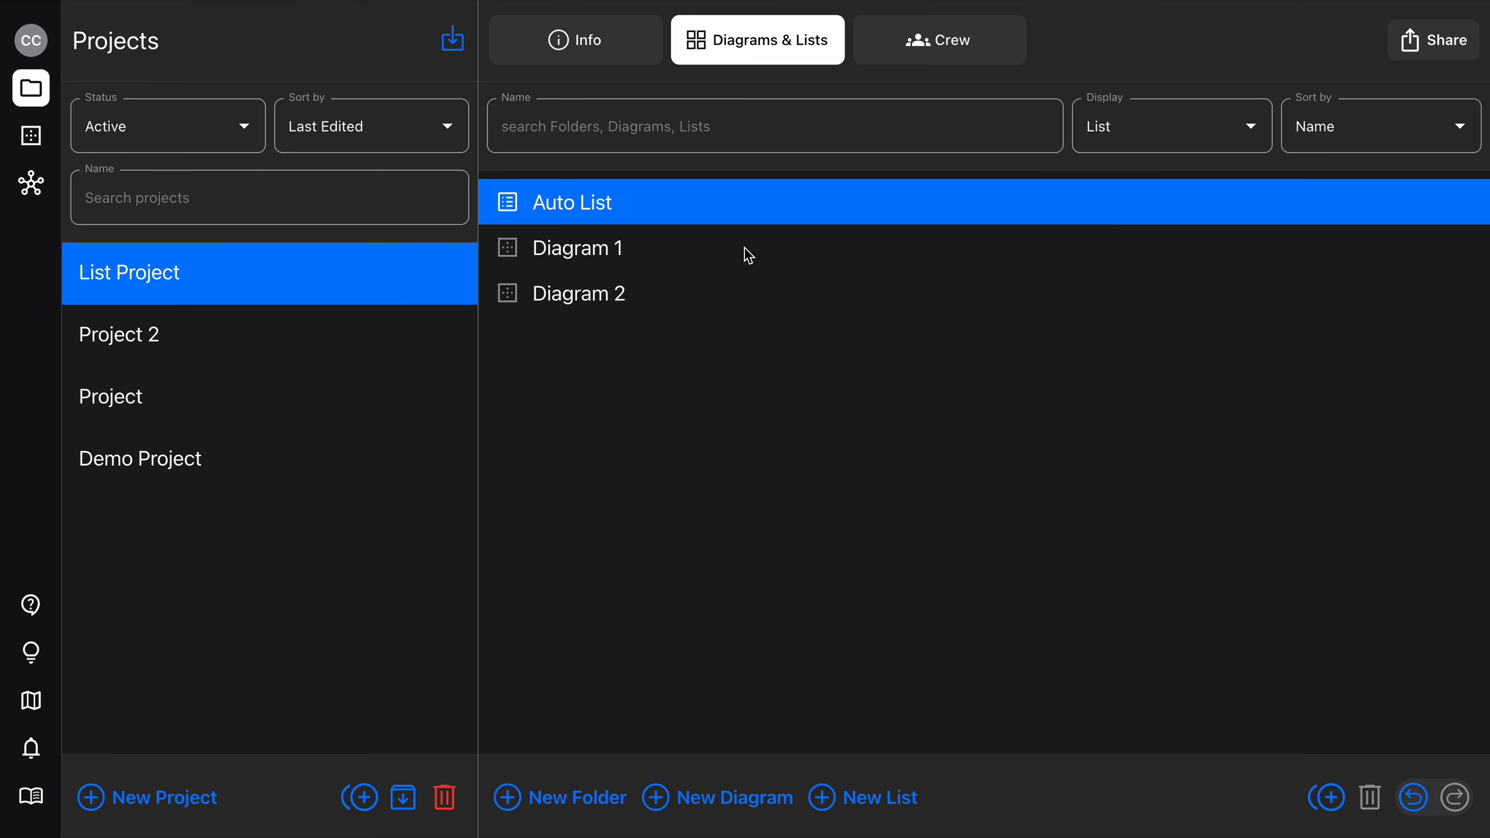
# Open Auto List, look through its fixture, camera and lens sections, and close it.
pyautogui.click(731, 217)
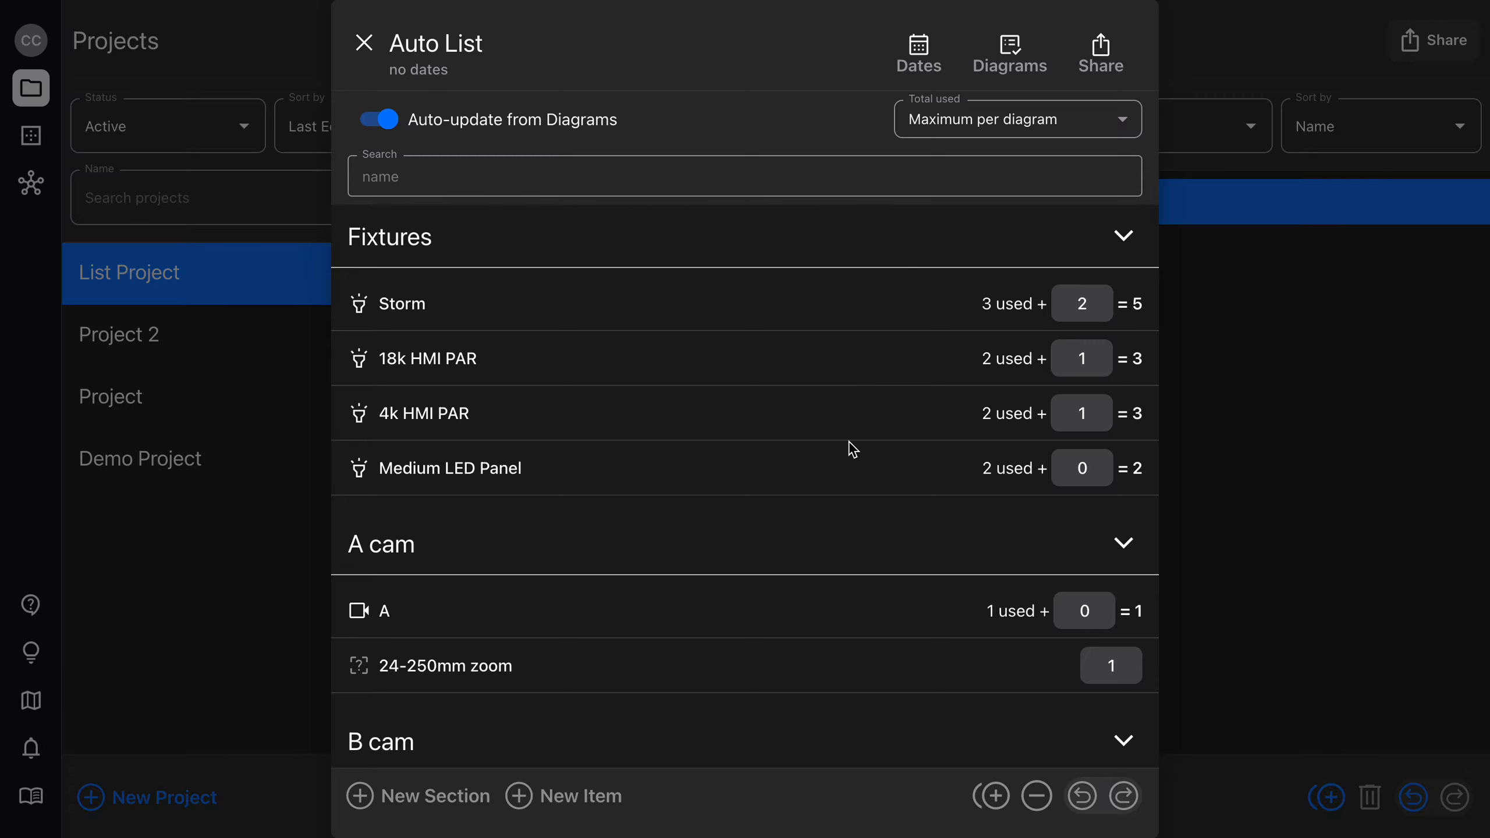
pyautogui.scroll(-3, 852, 449)
pyautogui.scroll(-5, 852, 449)
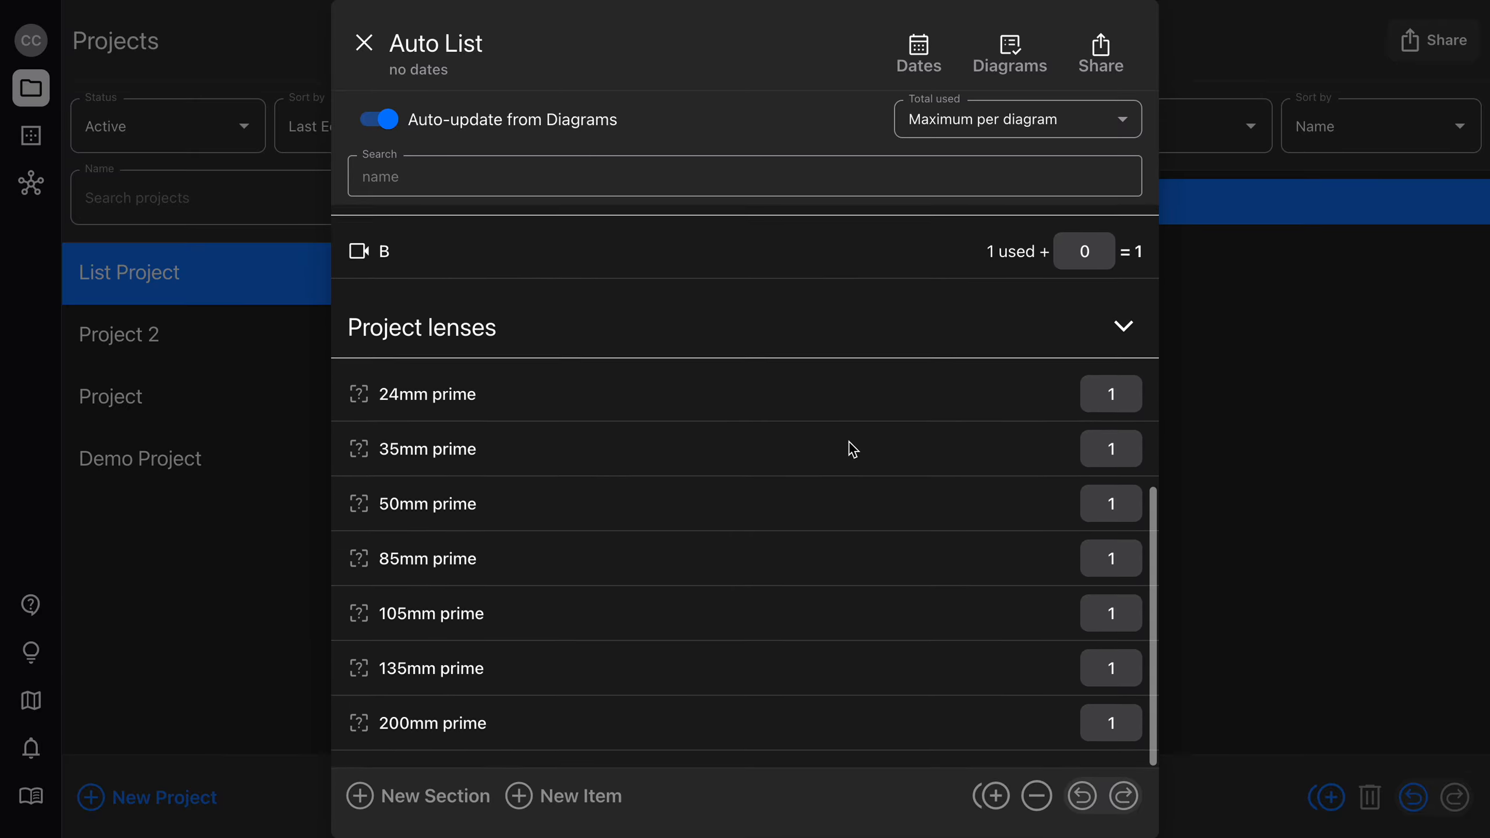
pyautogui.scroll(10, 852, 449)
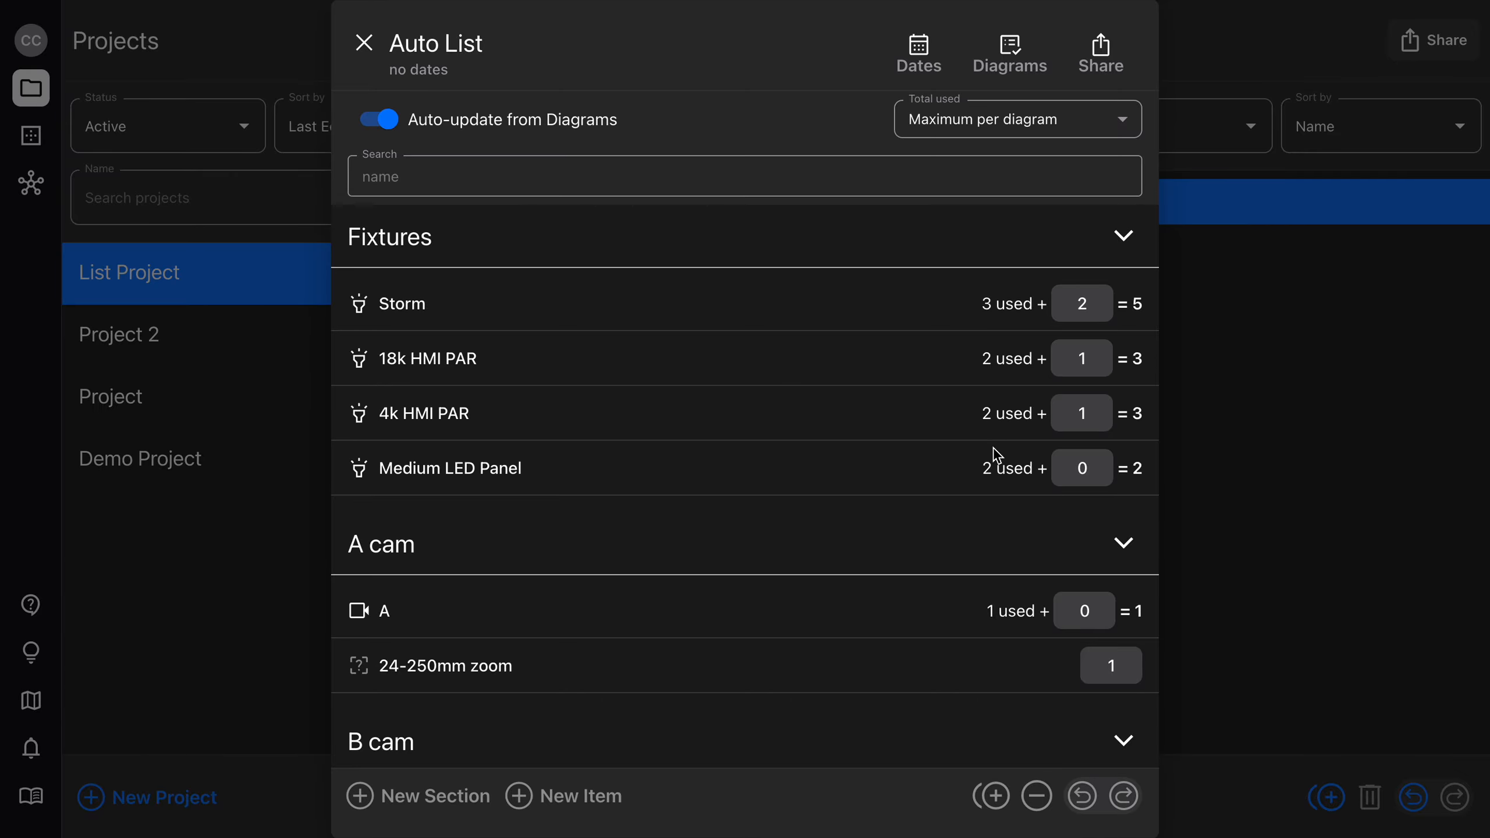
pyautogui.click(1220, 359)
# Open Diagram 1 and examine the fixtures placed in it.
pyautogui.click(690, 259)
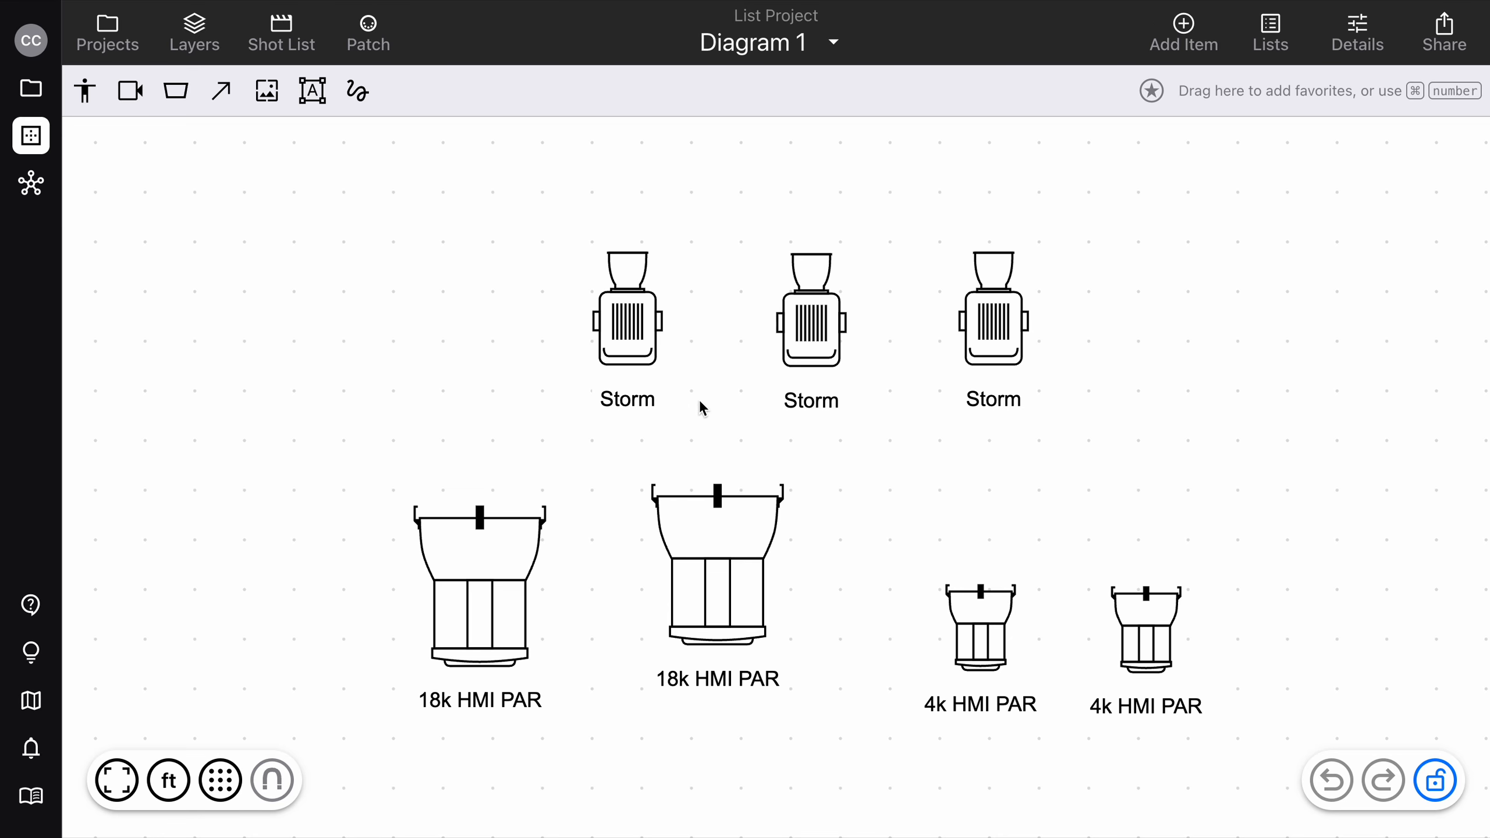
pyautogui.click(741, 582)
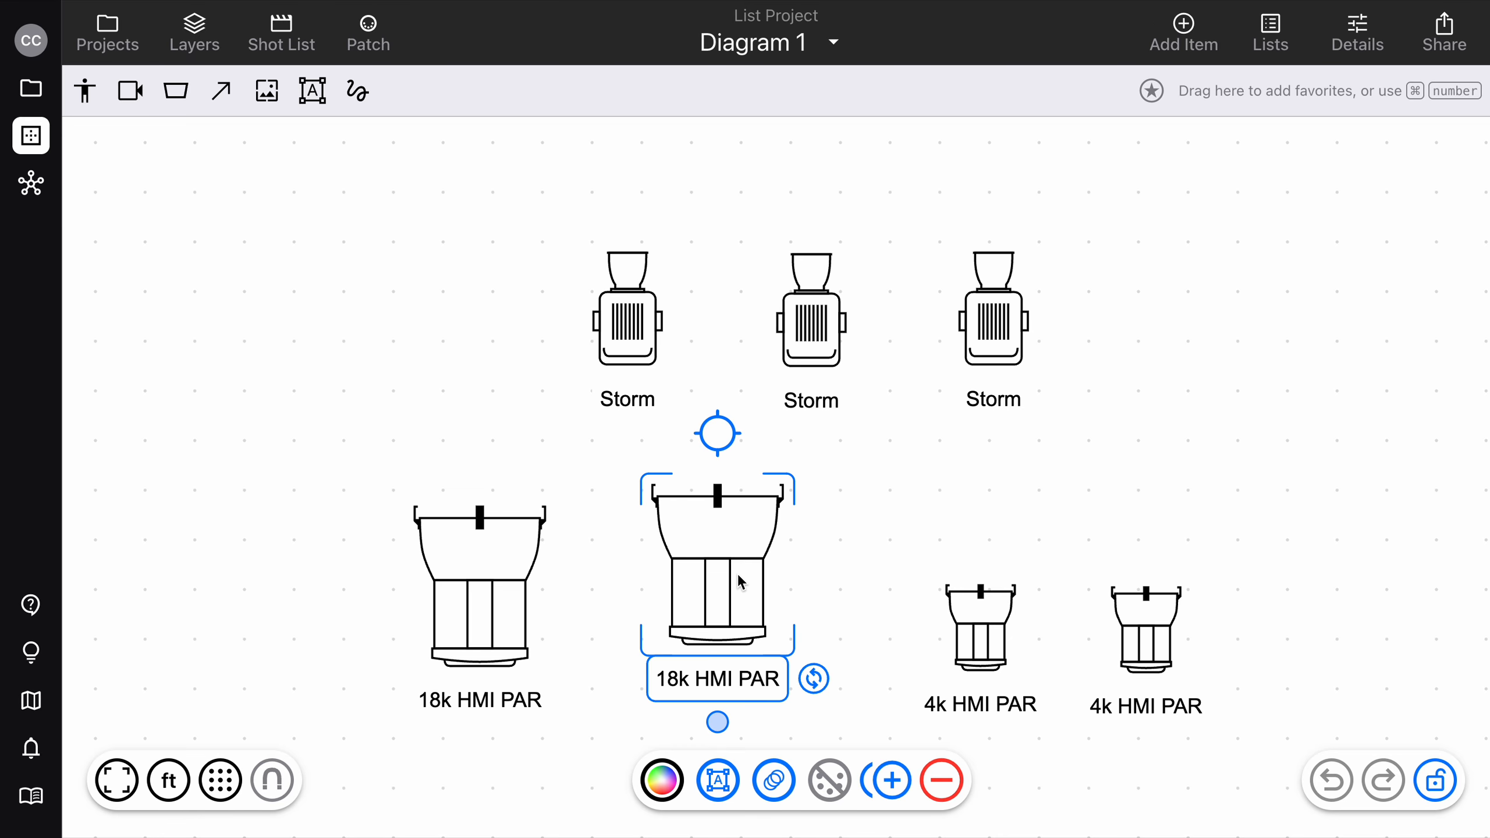
pyautogui.click(923, 527)
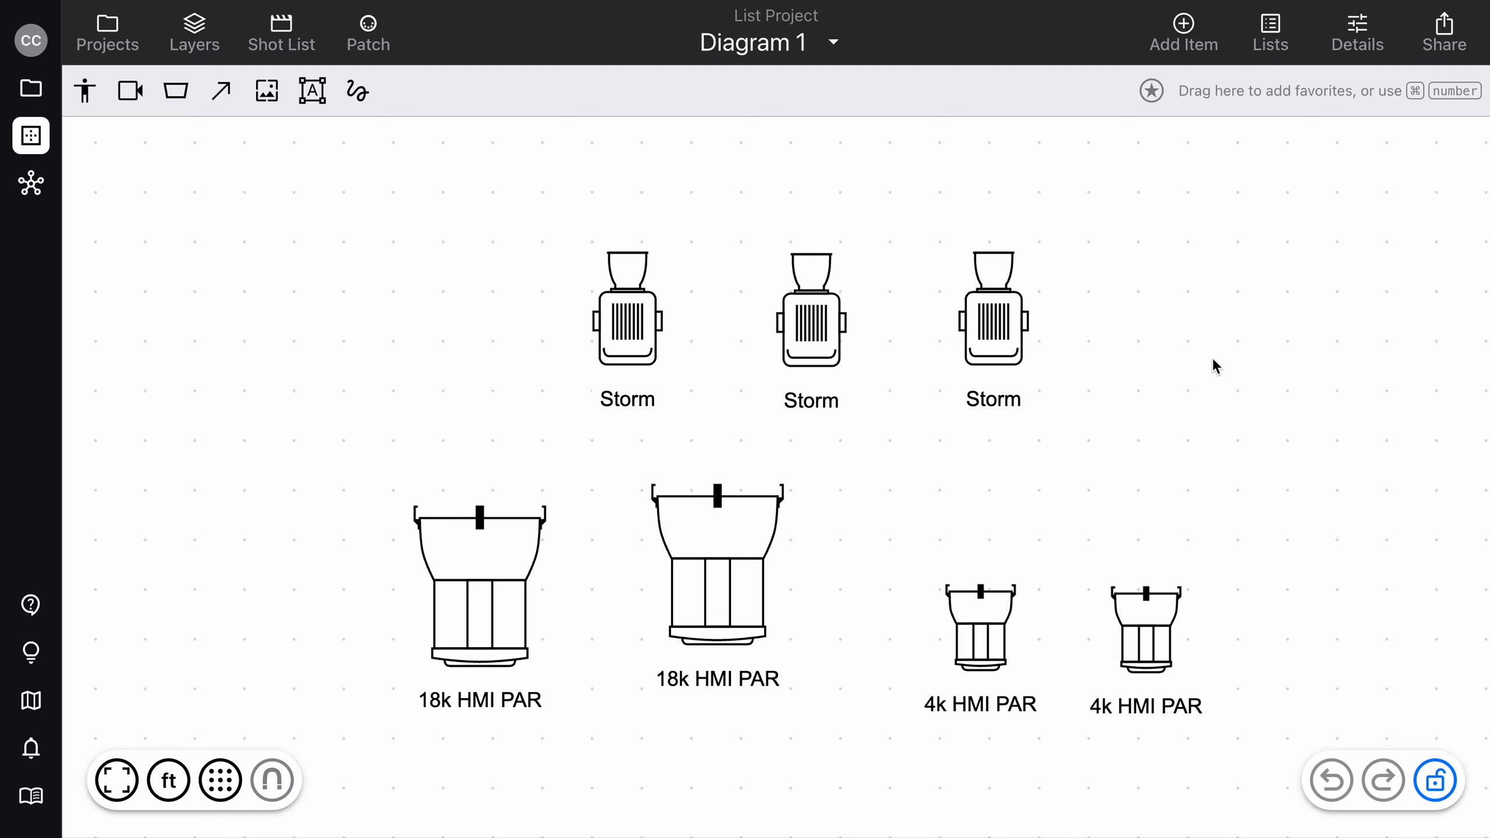
# Open Diagram 2 from the project and check which cameras the project offers.
pyautogui.click(31, 88)
pyautogui.doubleClick(703, 293)
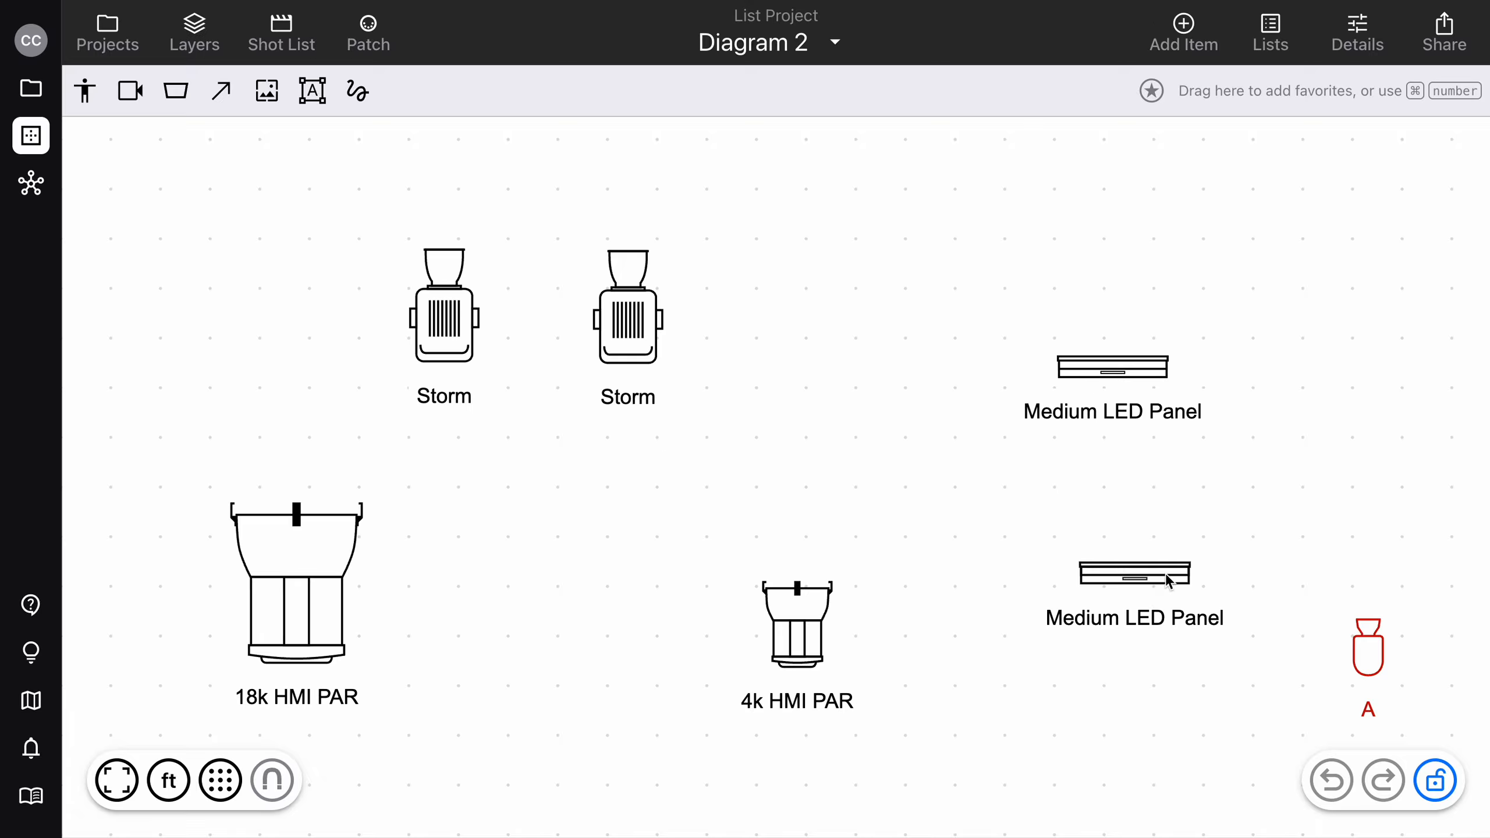
pyautogui.click(130, 90)
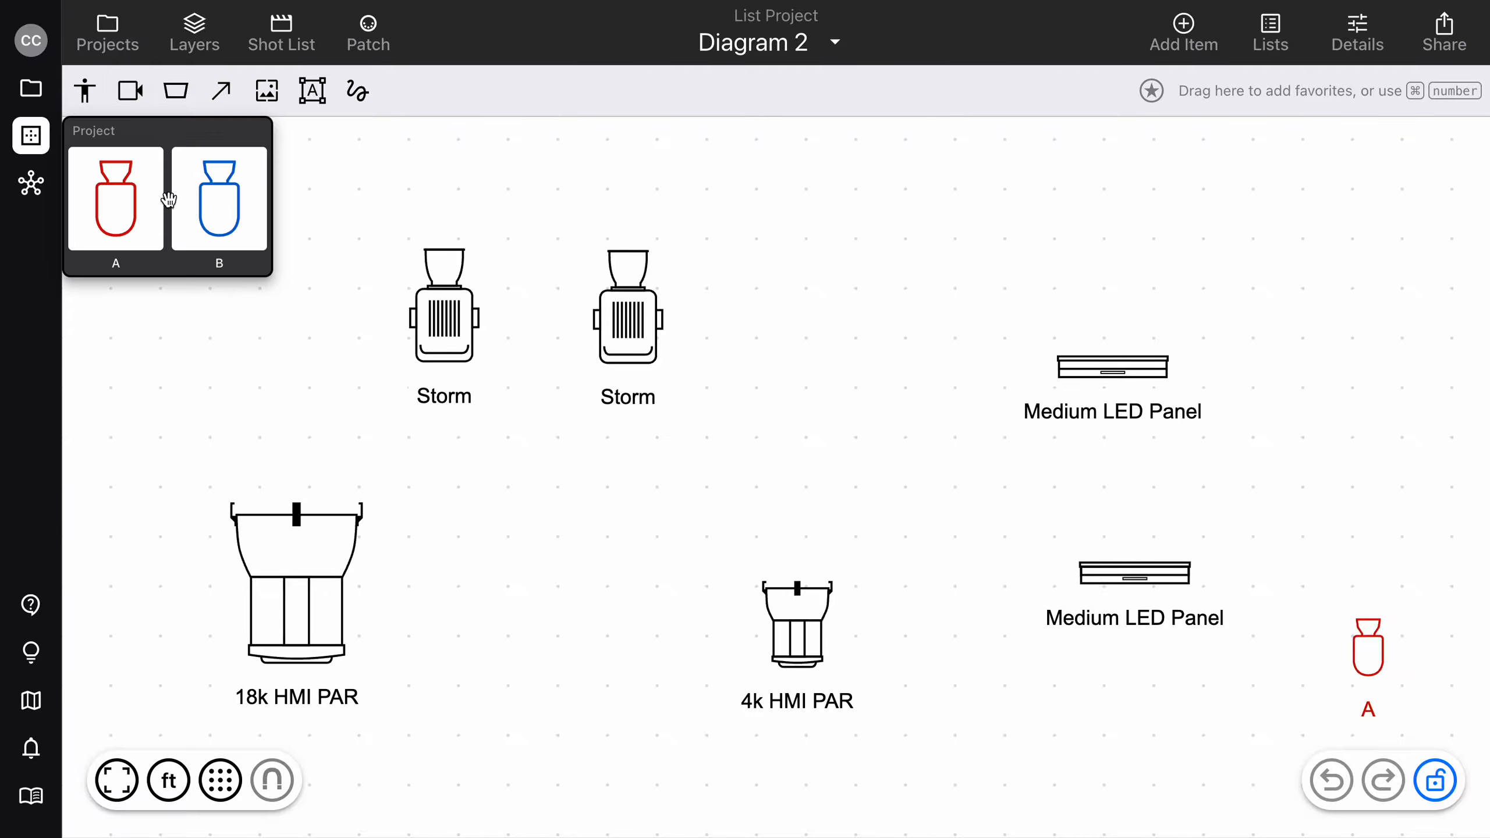
pyautogui.click(326, 191)
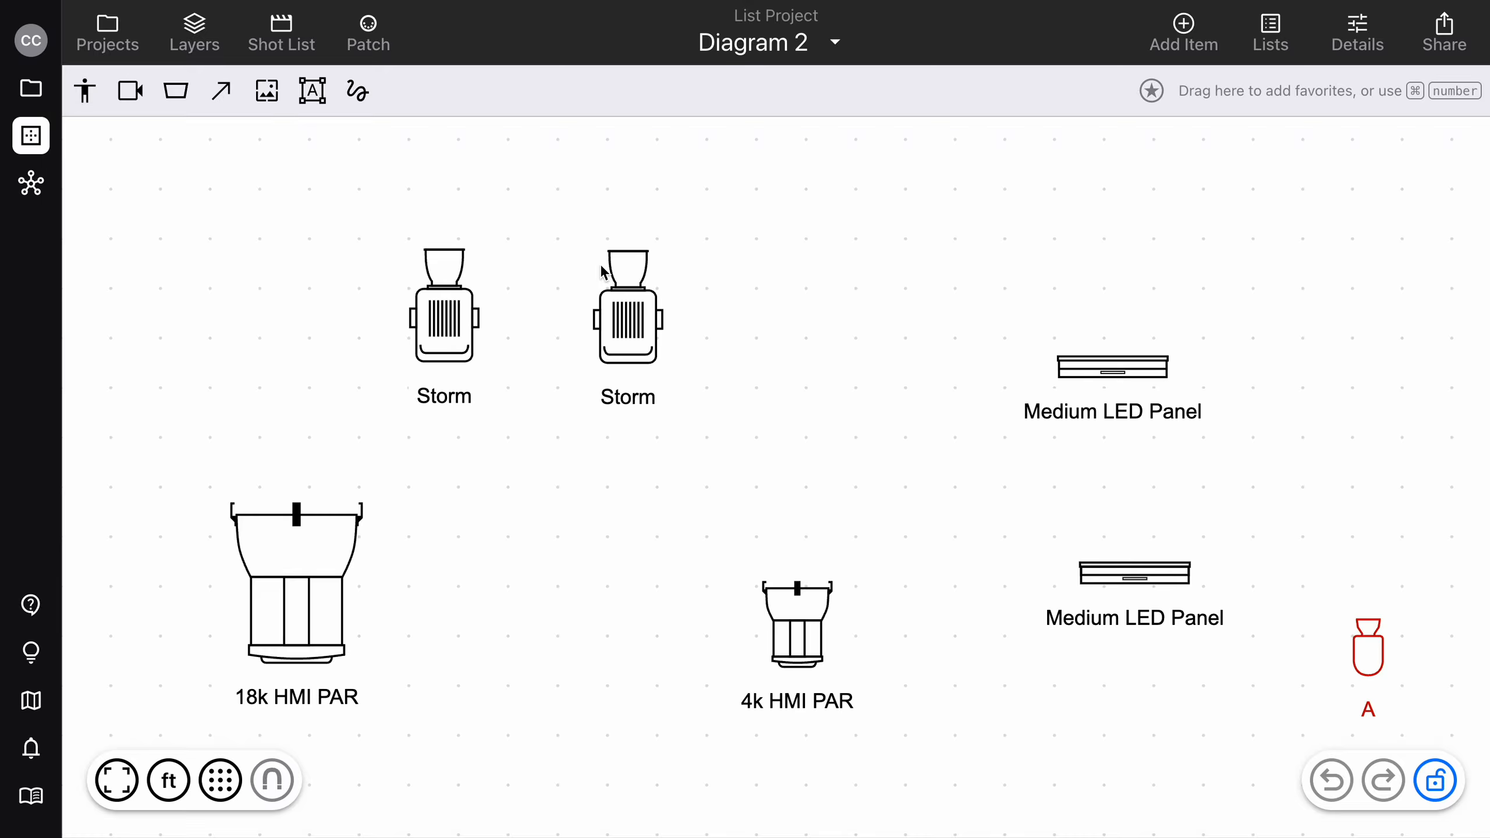
# Select camera A in Diagram 2 and examine the project lenses and its own cam lenses.
pyautogui.click(1361, 653)
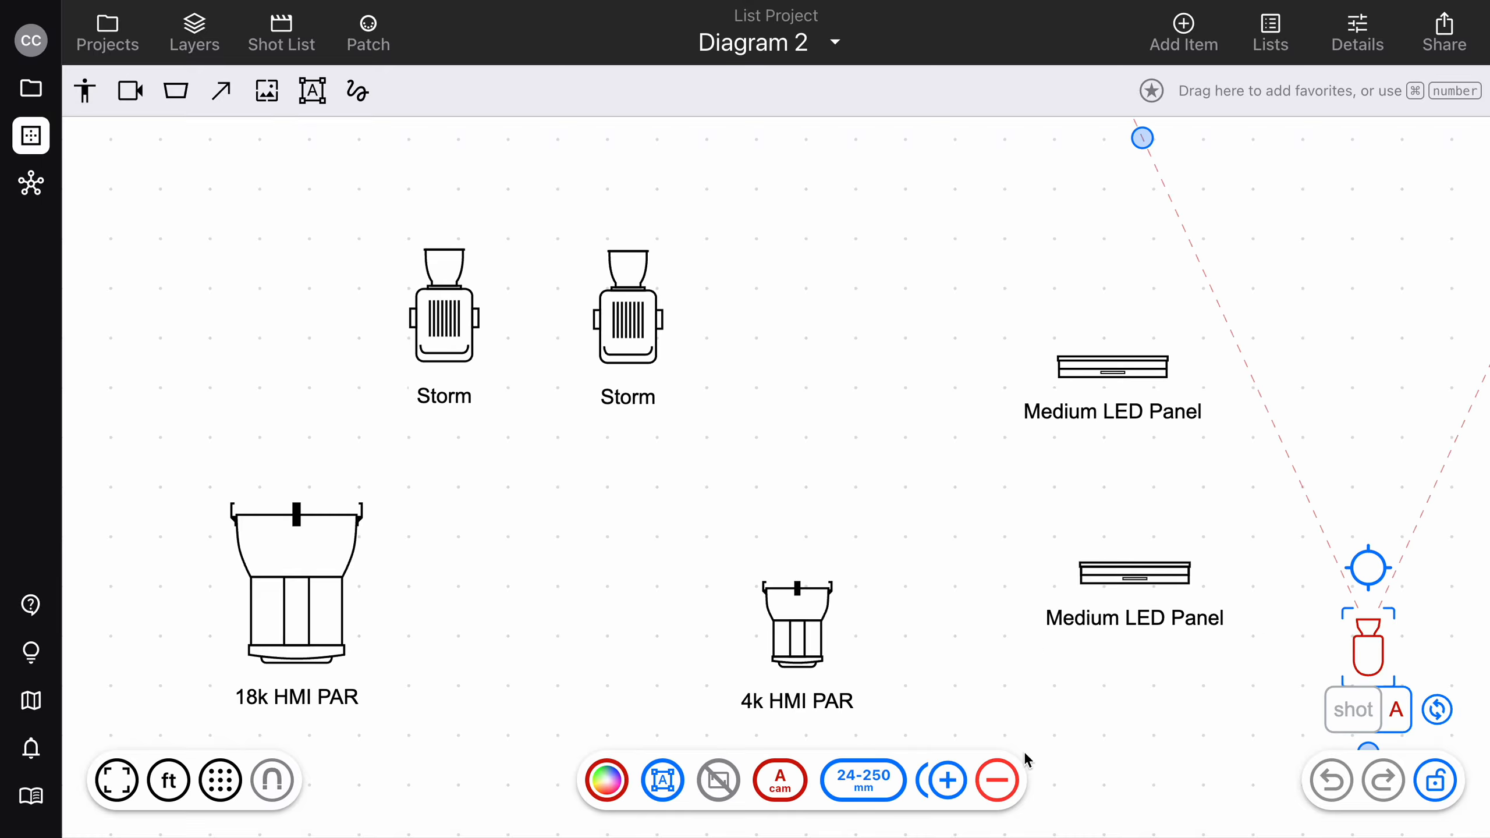
pyautogui.click(863, 781)
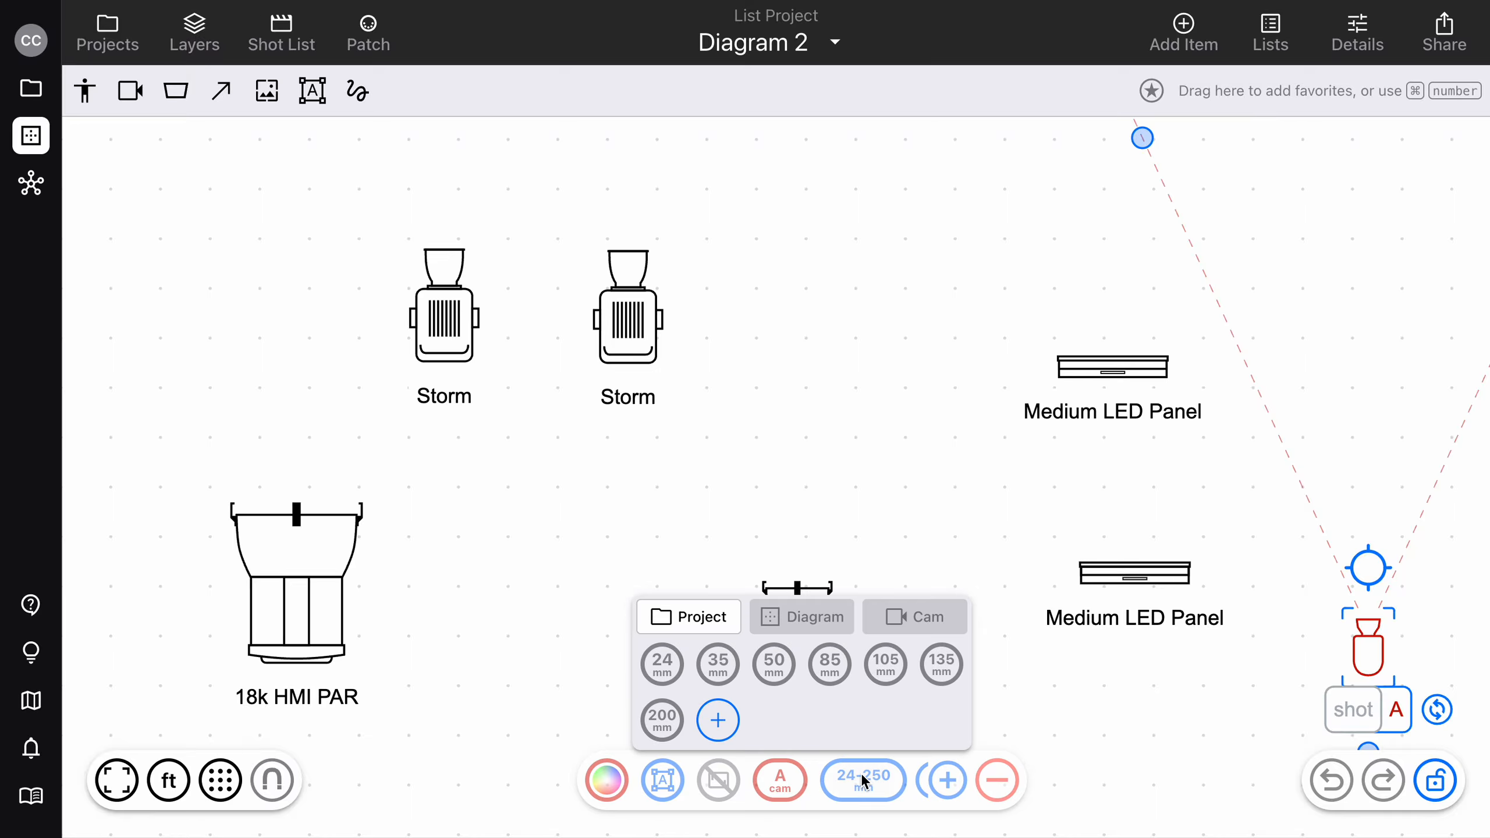
pyautogui.click(951, 616)
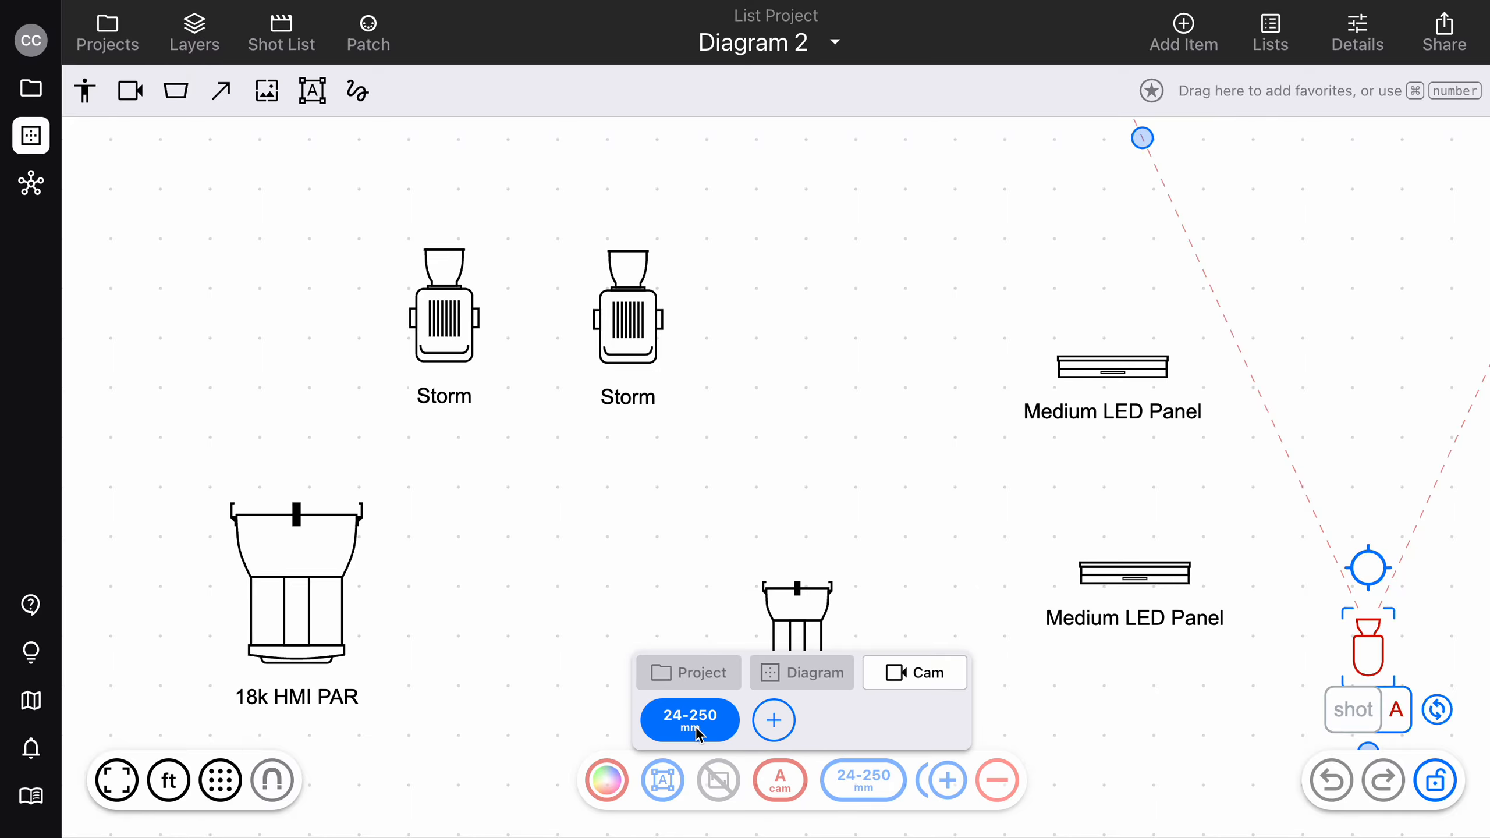
pyautogui.click(588, 669)
pyautogui.click(588, 669)
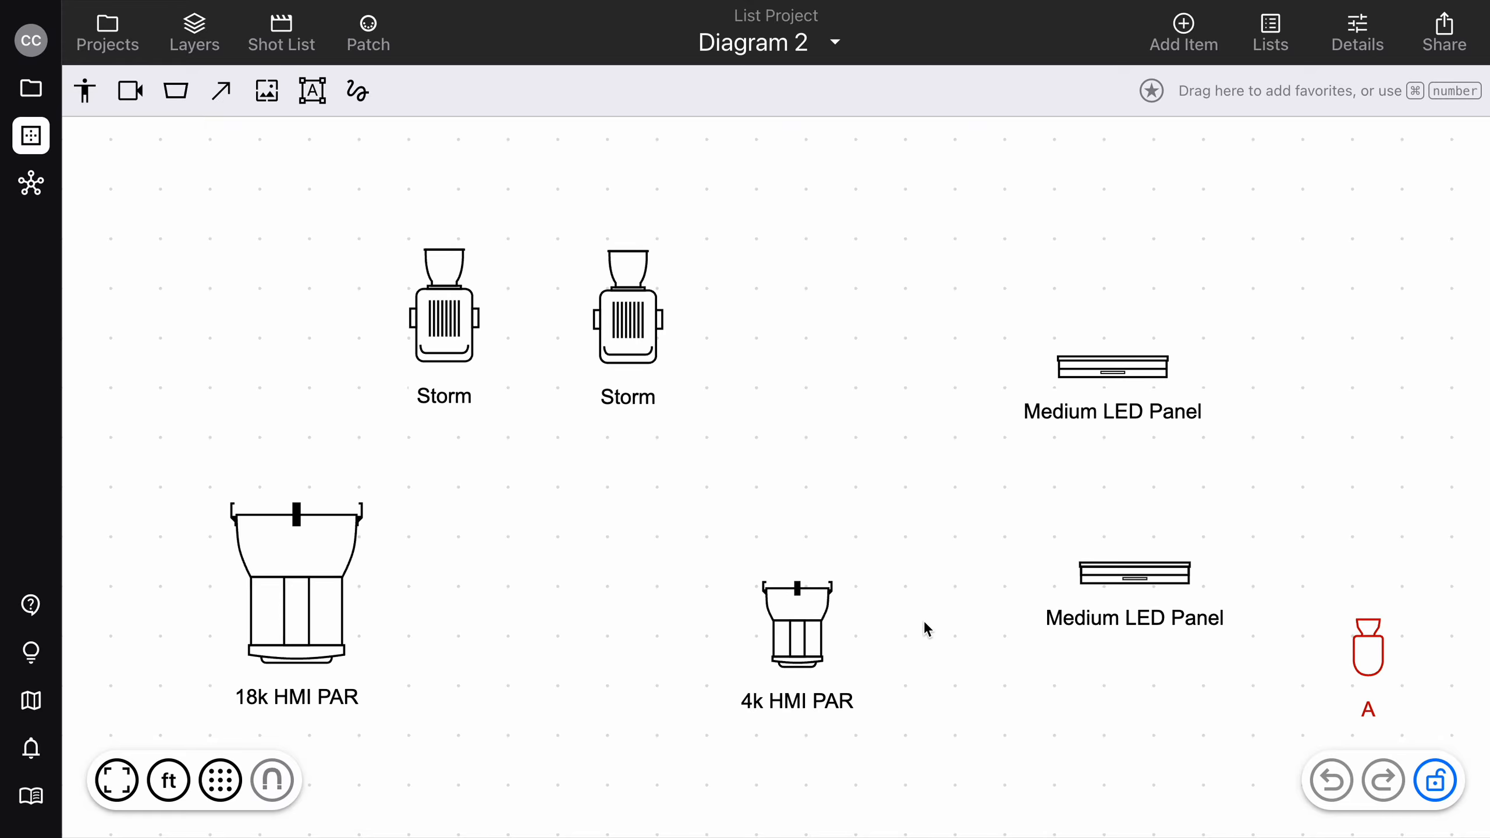
# Return to the project files, reopen Auto List, and review its used and extra quantities and lens sections.
pyautogui.click(47, 103)
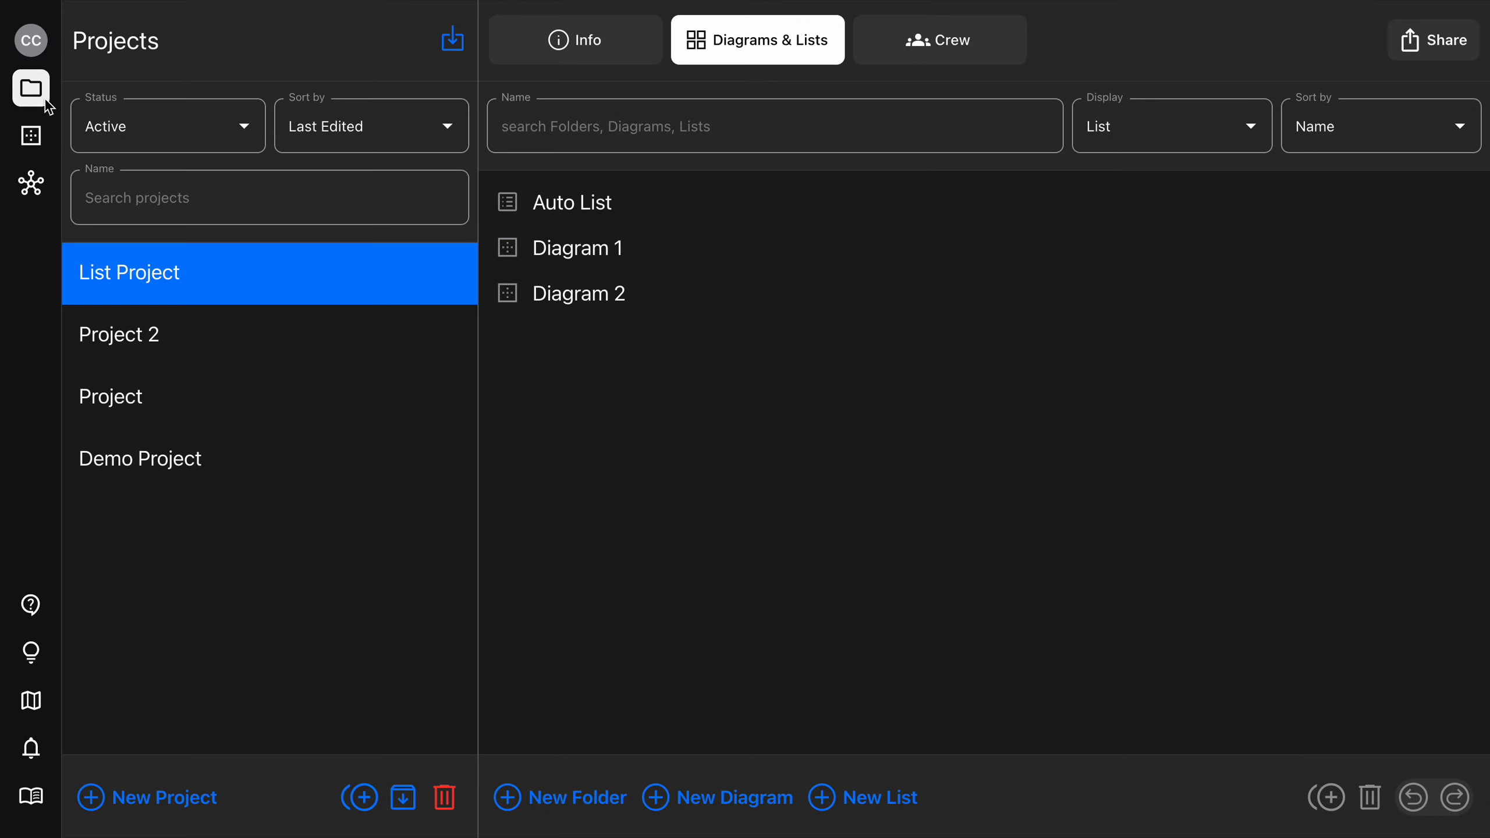
pyautogui.click(655, 218)
pyautogui.click(652, 218)
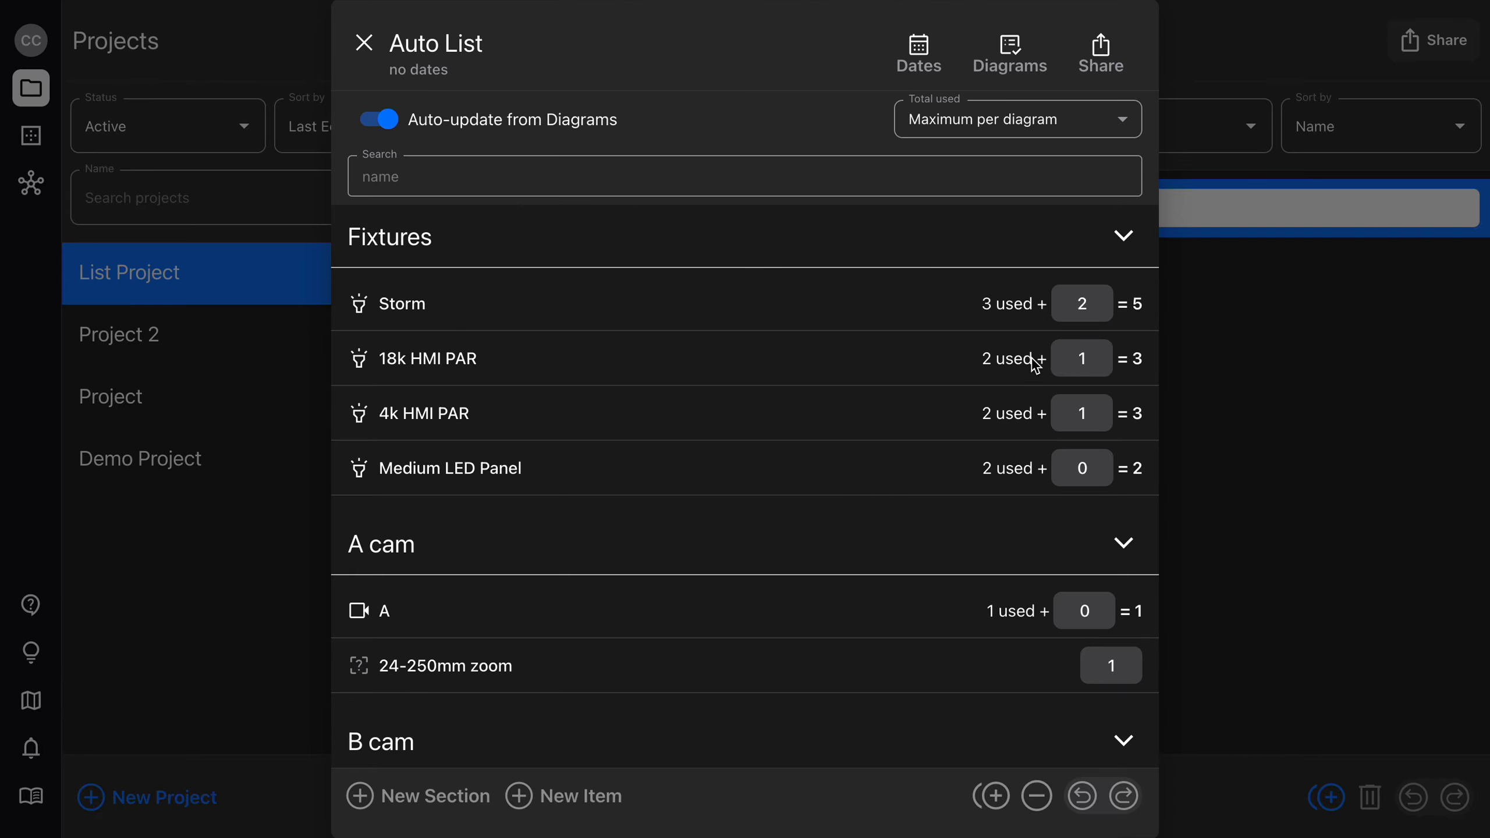
pyautogui.scroll(-2, 879, 474)
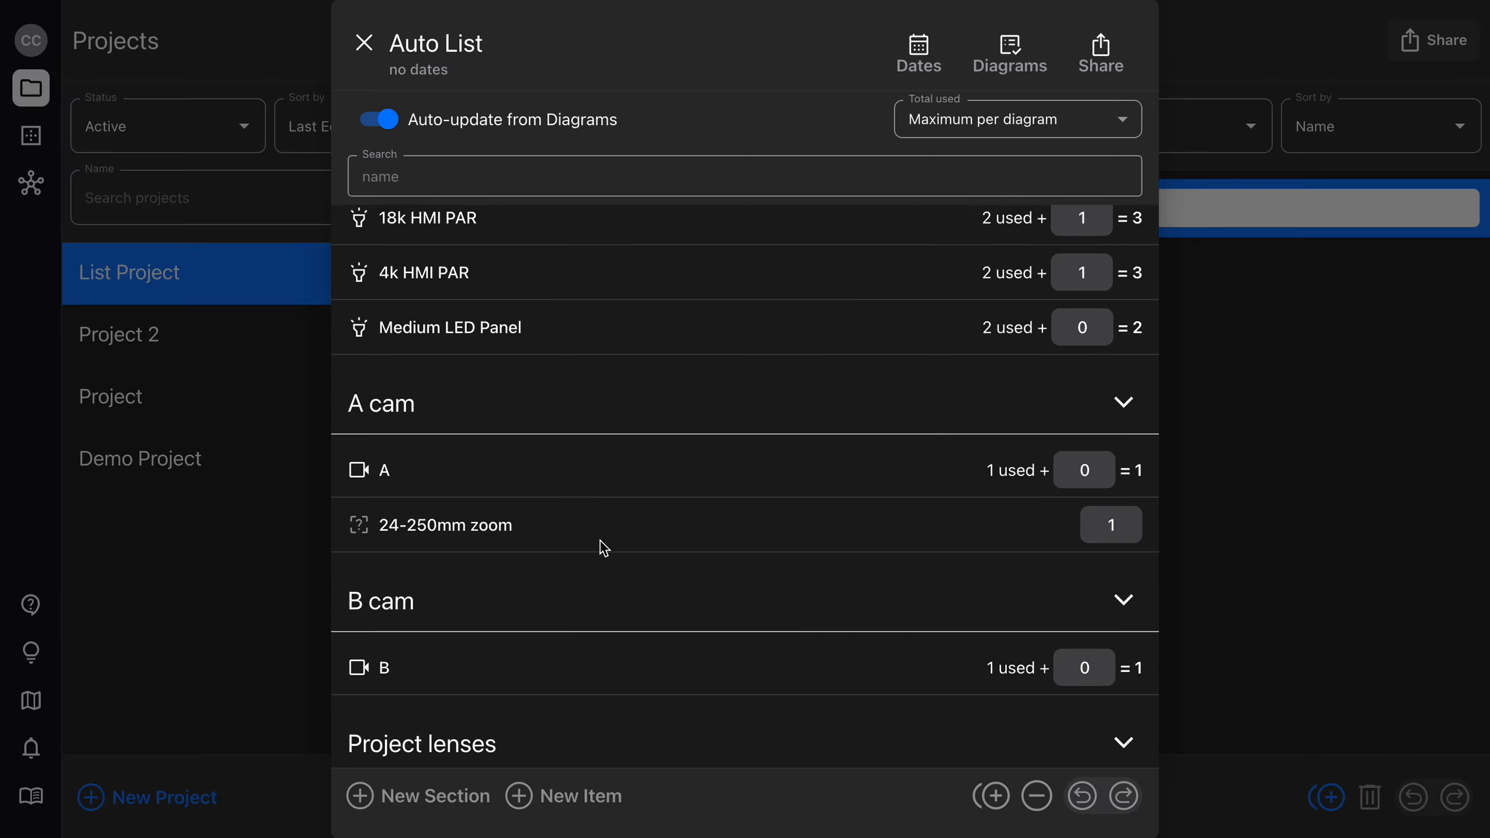
pyautogui.scroll(-5, 604, 548)
pyautogui.scroll(6, 600, 549)
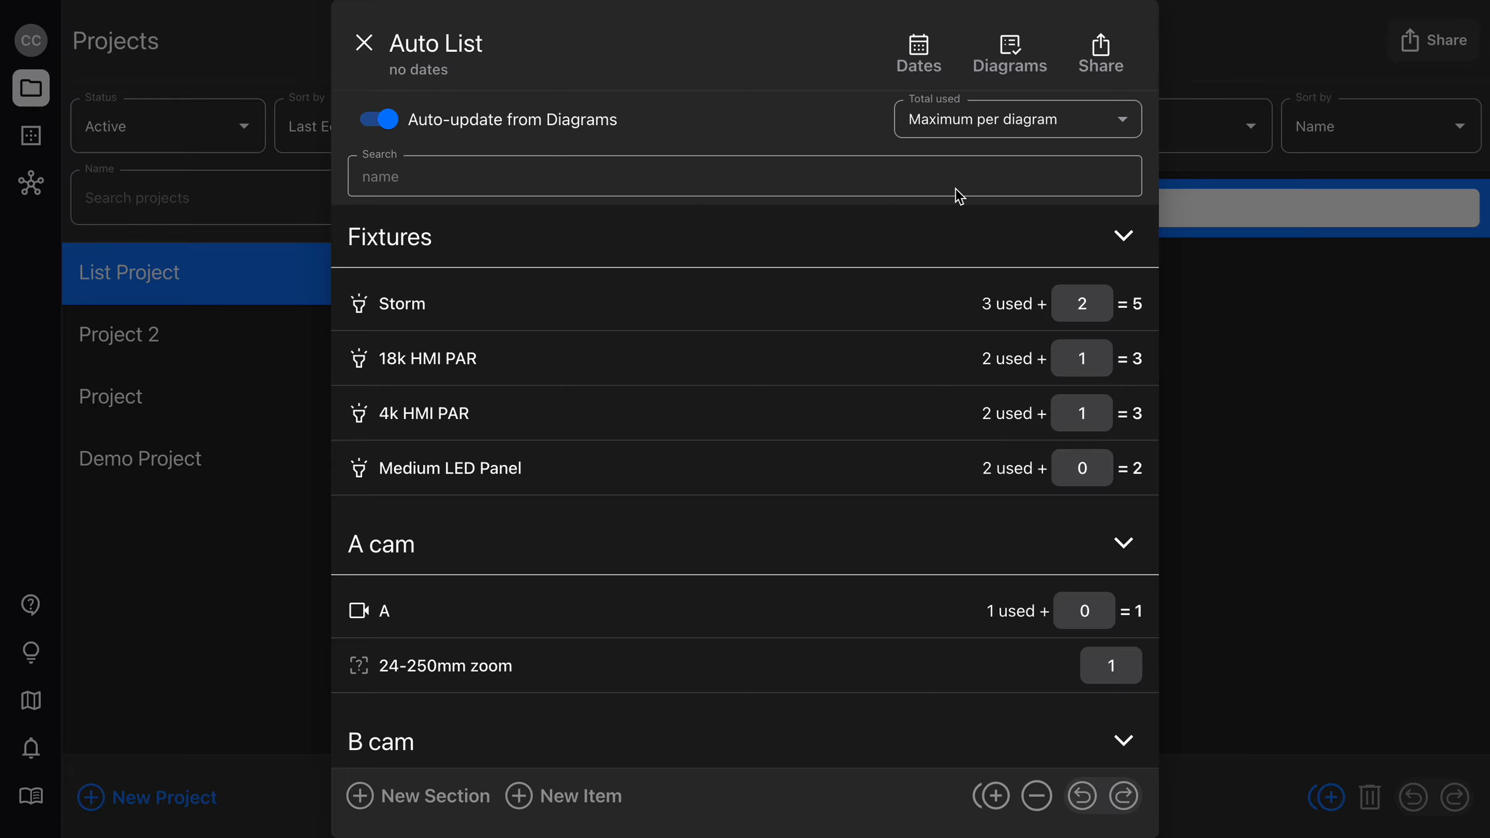
# Try totalling the used items as Sum of all diagrams, and return to Maximum per diagram.
pyautogui.click(988, 120)
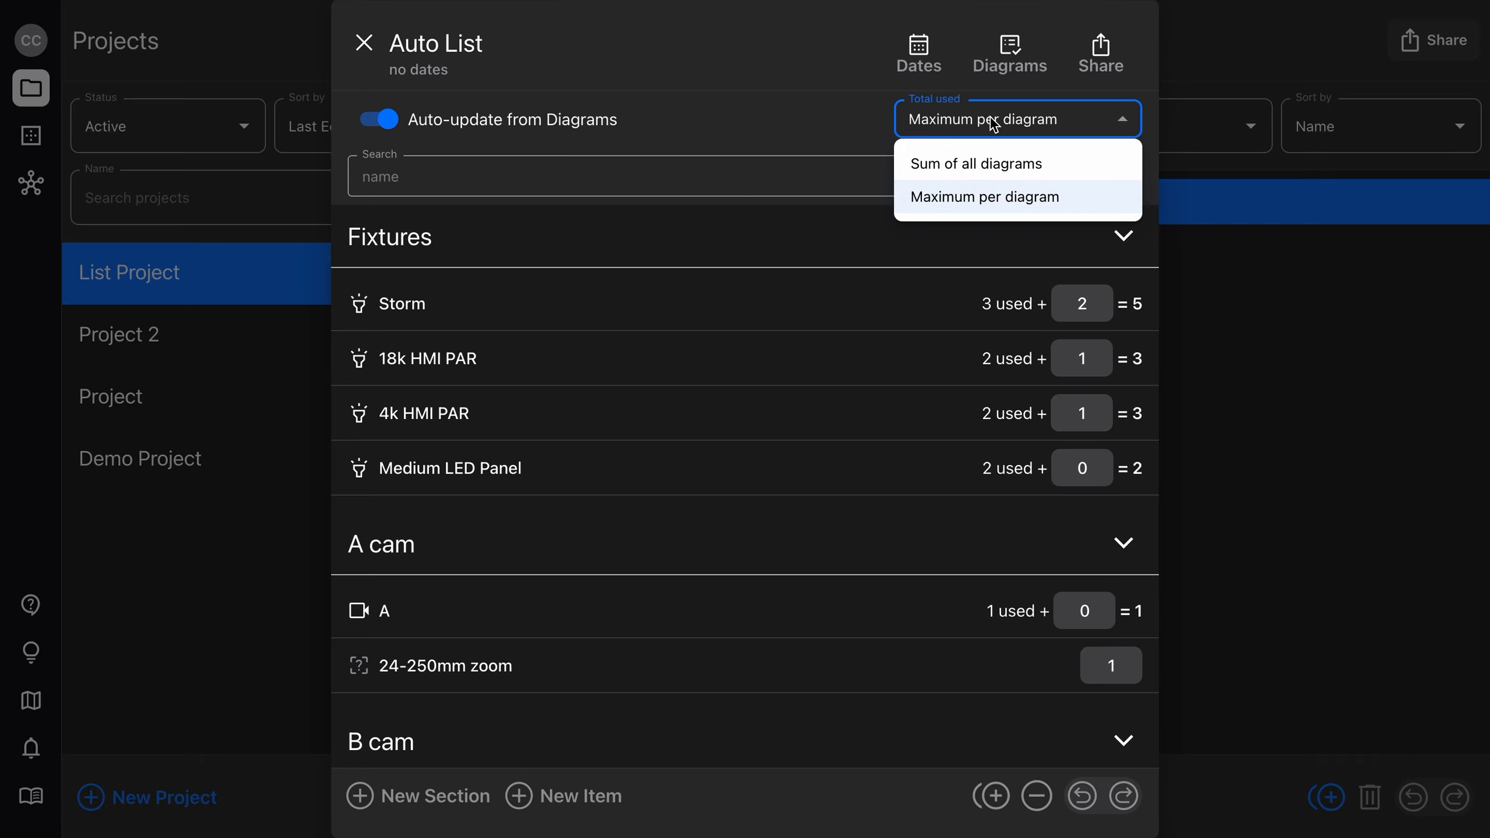
pyautogui.click(986, 164)
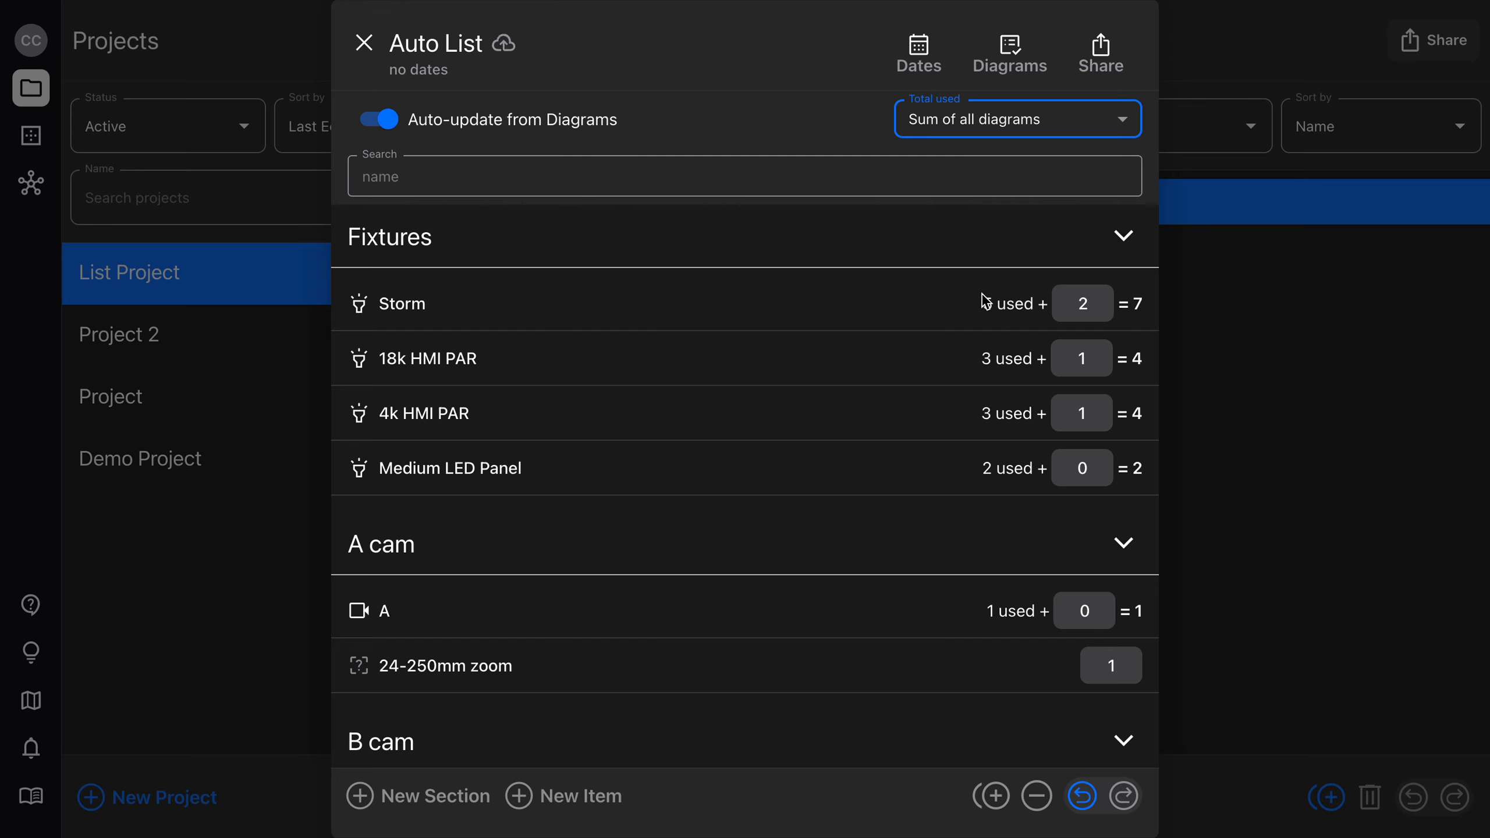
pyautogui.click(988, 122)
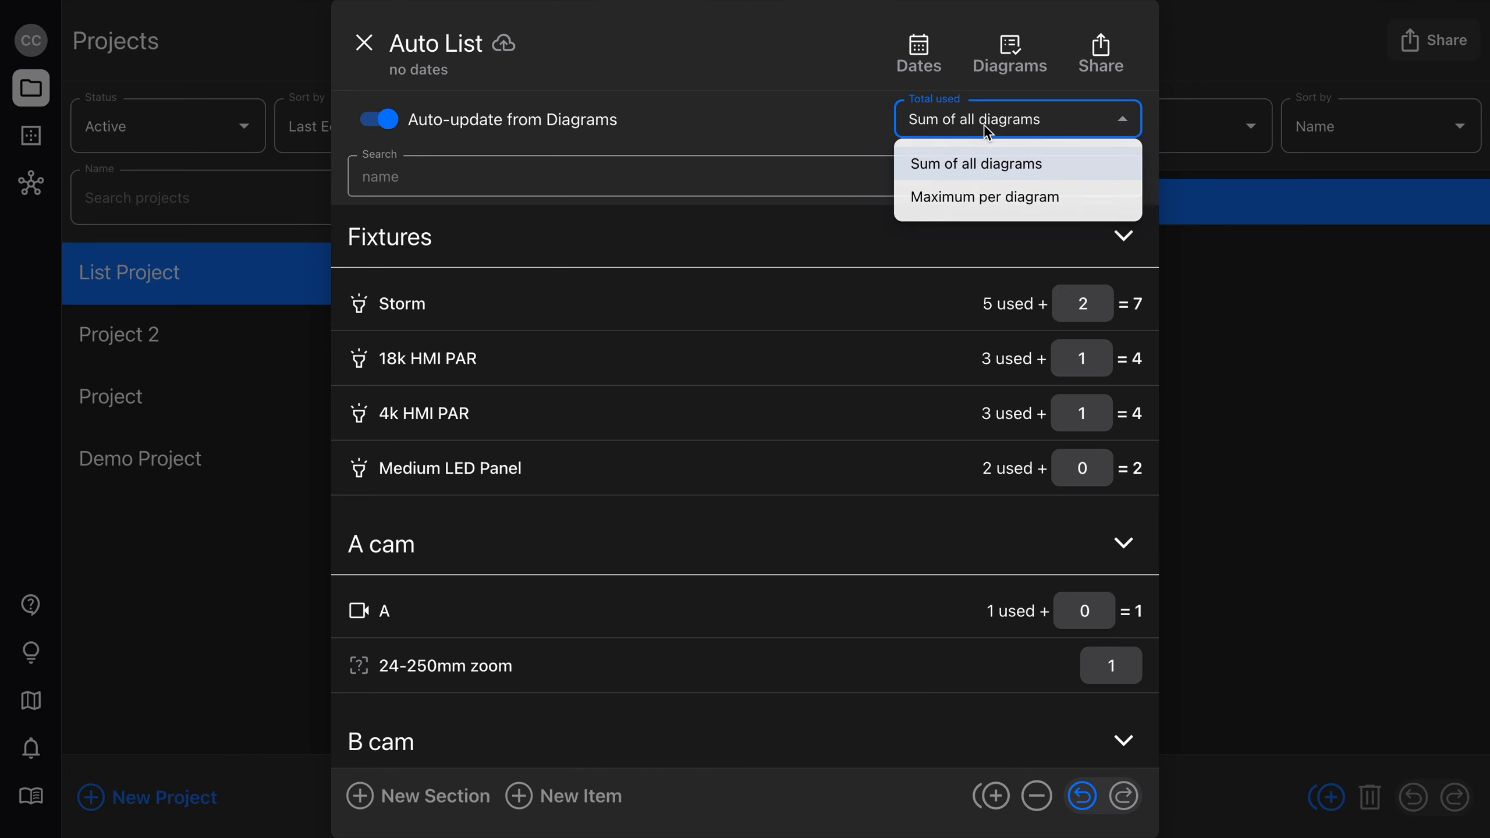
pyautogui.click(974, 194)
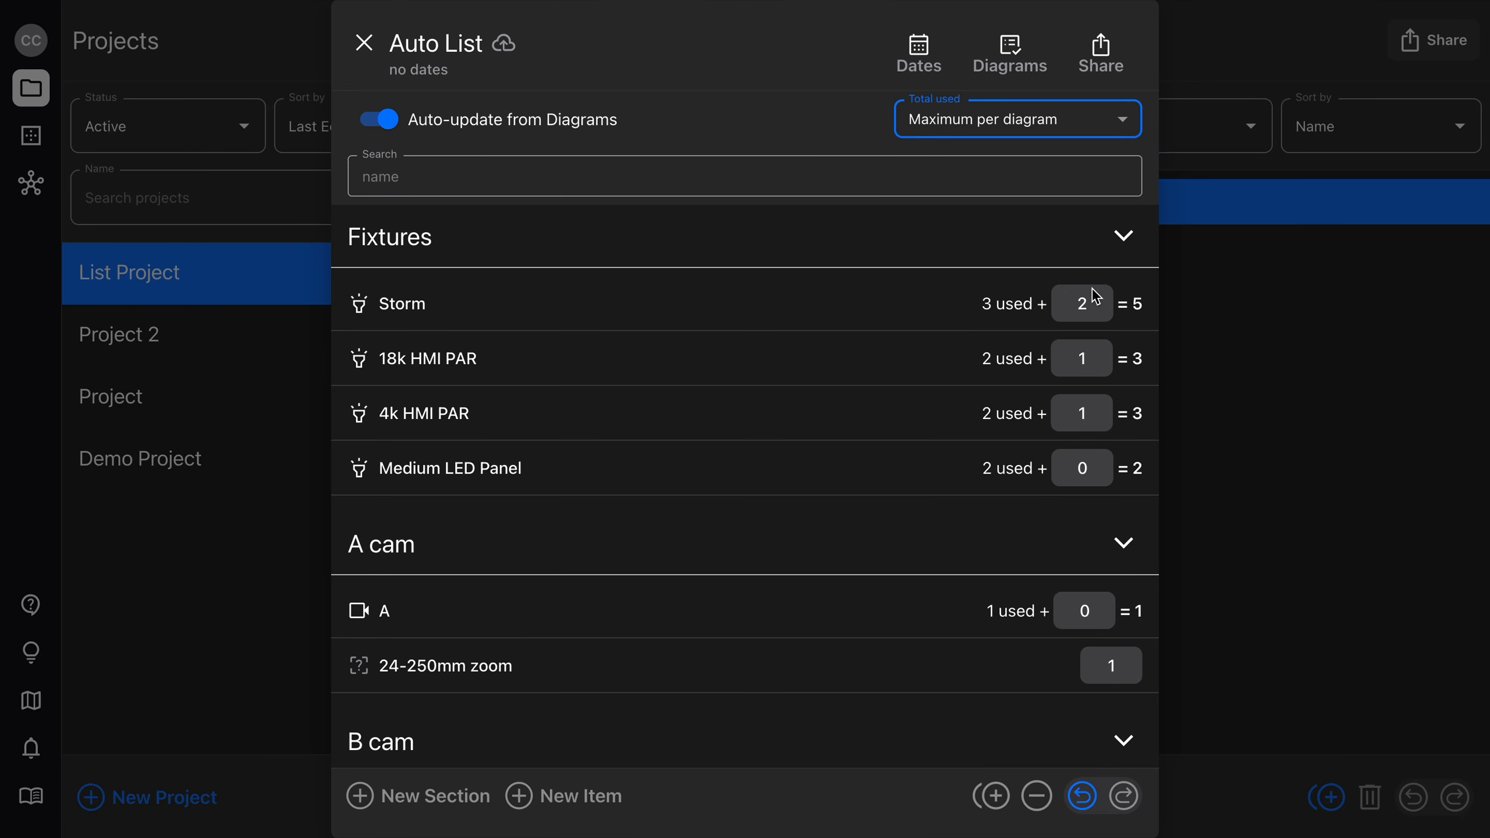
# Set the extra quantity of 18k HMI PAR to 2.
pyautogui.click(889, 311)
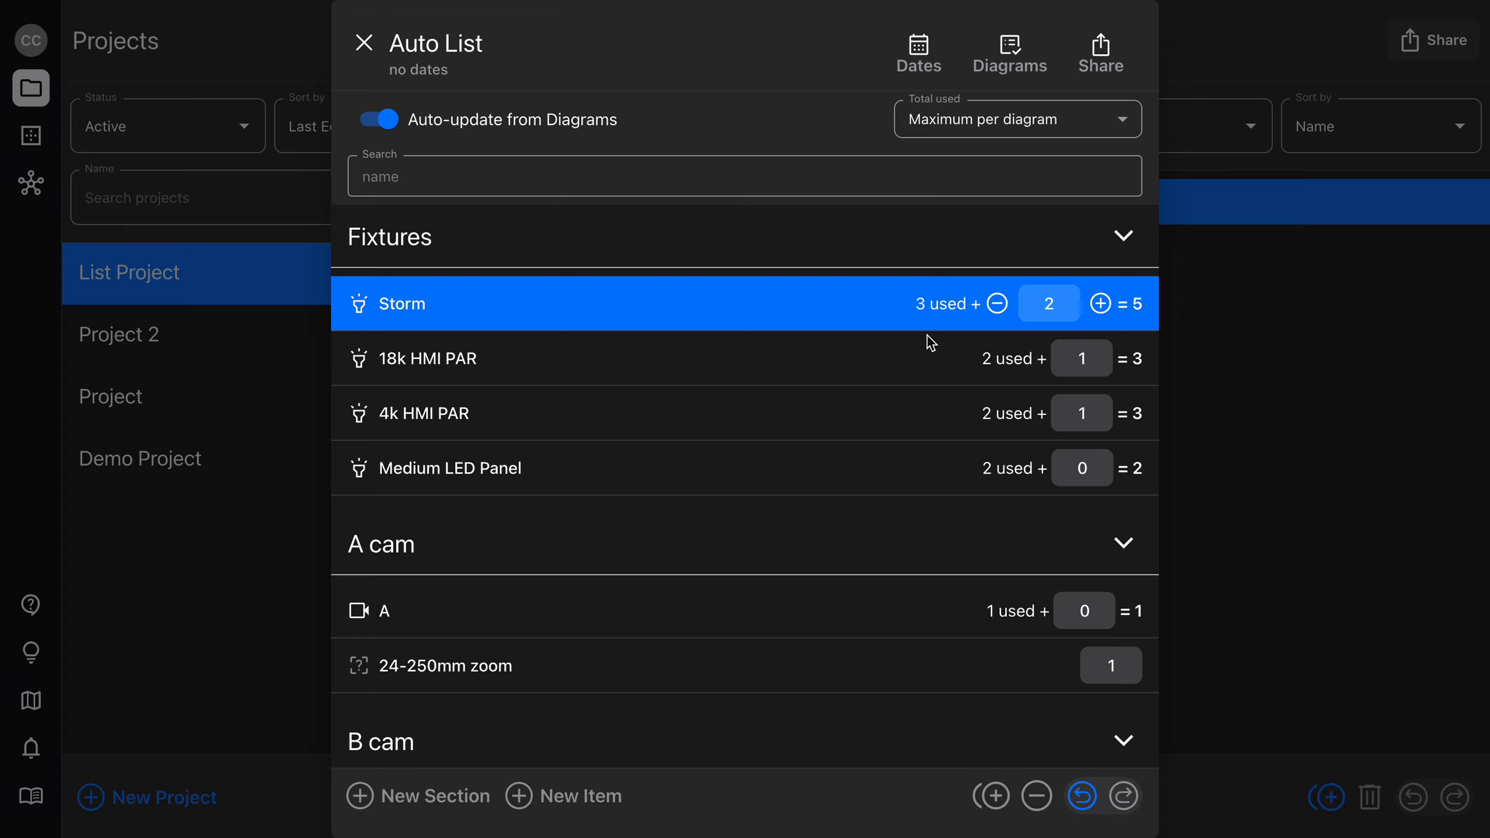
pyautogui.click(1101, 358)
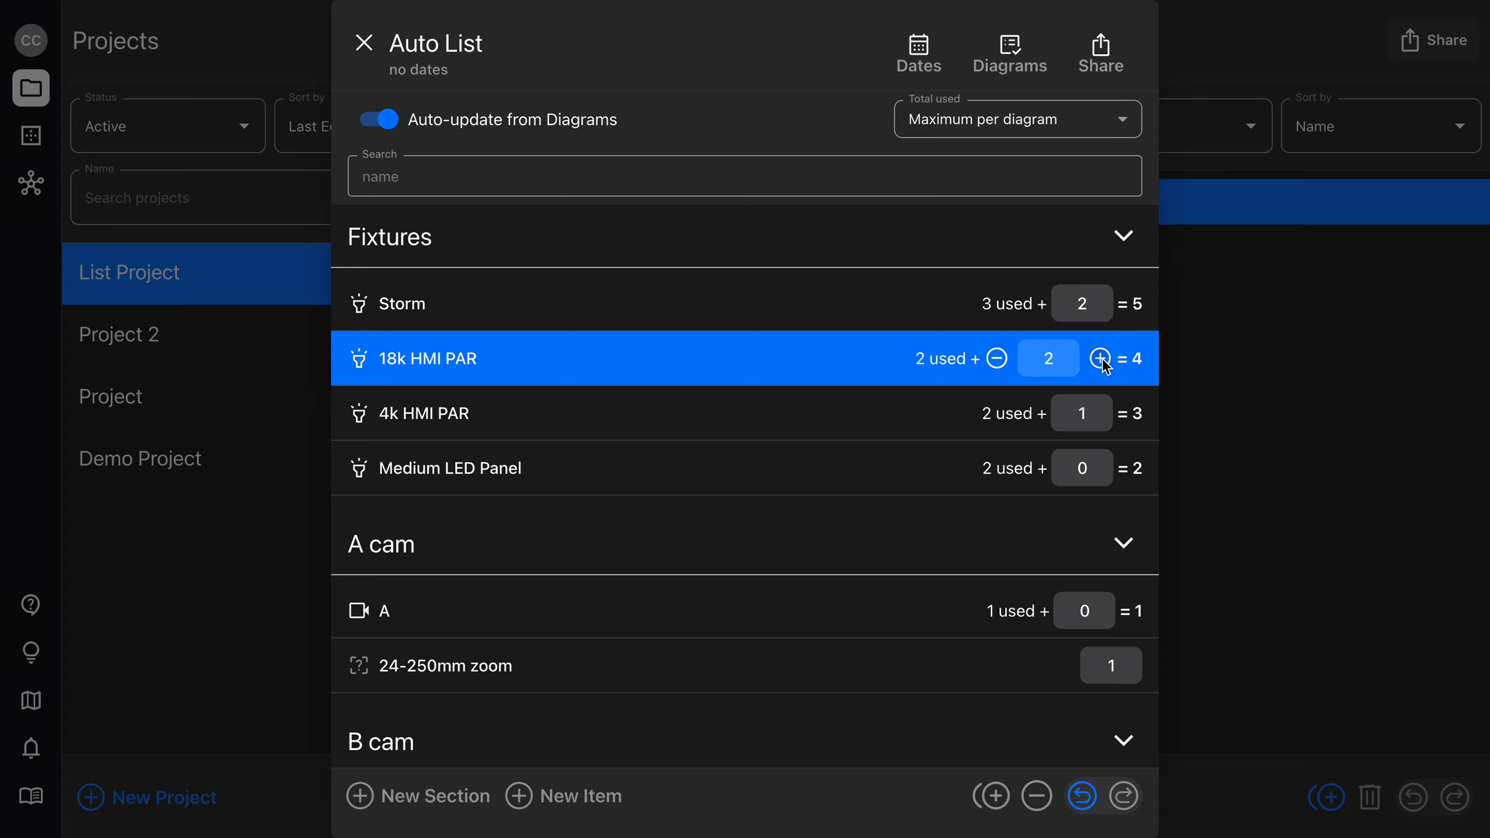
# Move the selection from 4k HMI PAR up to Storm, down to the A cam section, and back to 4k HMI PAR.
pyautogui.click(930, 419)
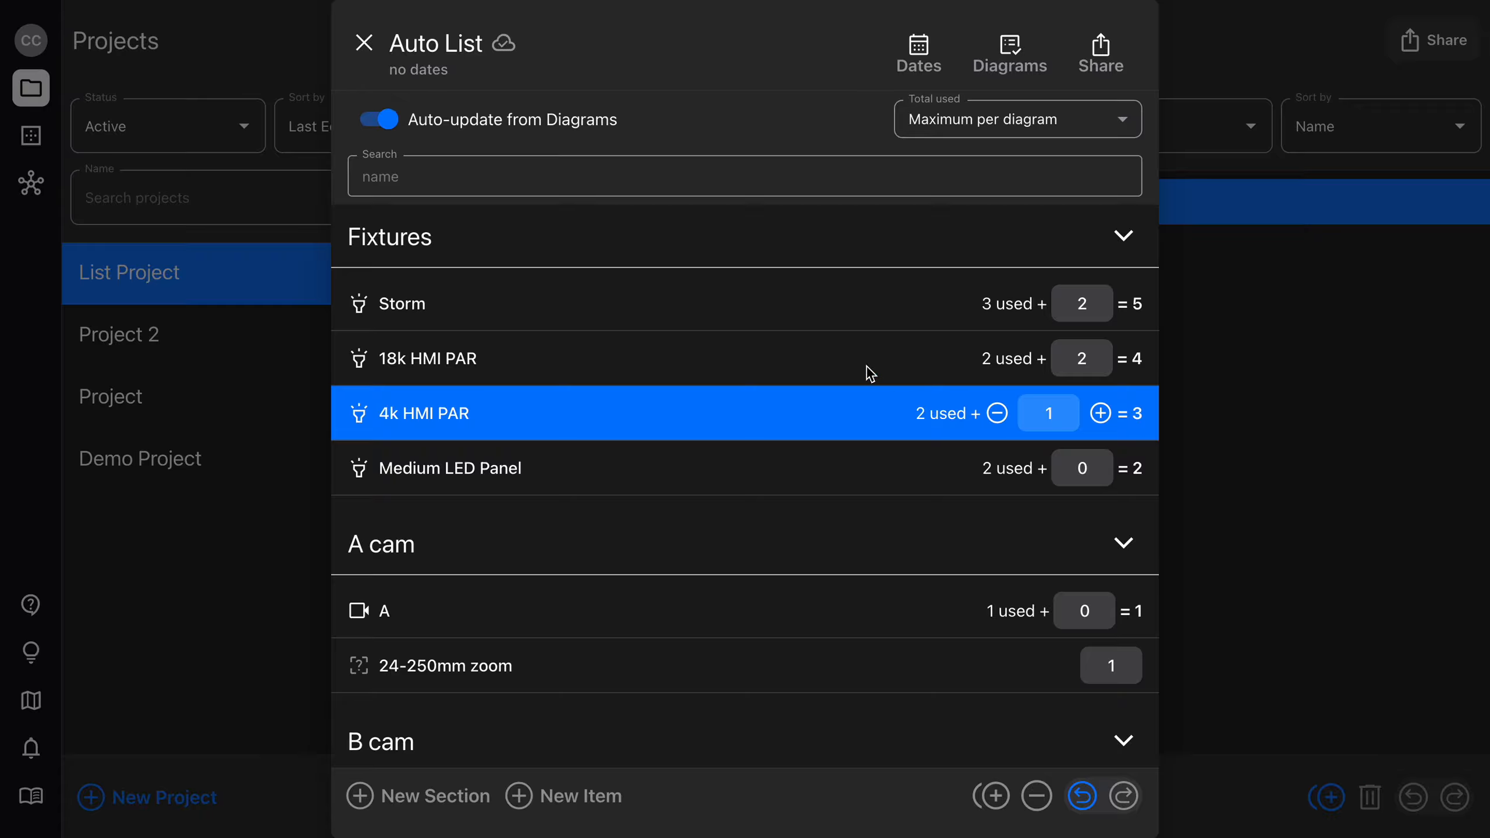
pyautogui.press('Up')
pyautogui.press('Up')
pyautogui.press('Up')
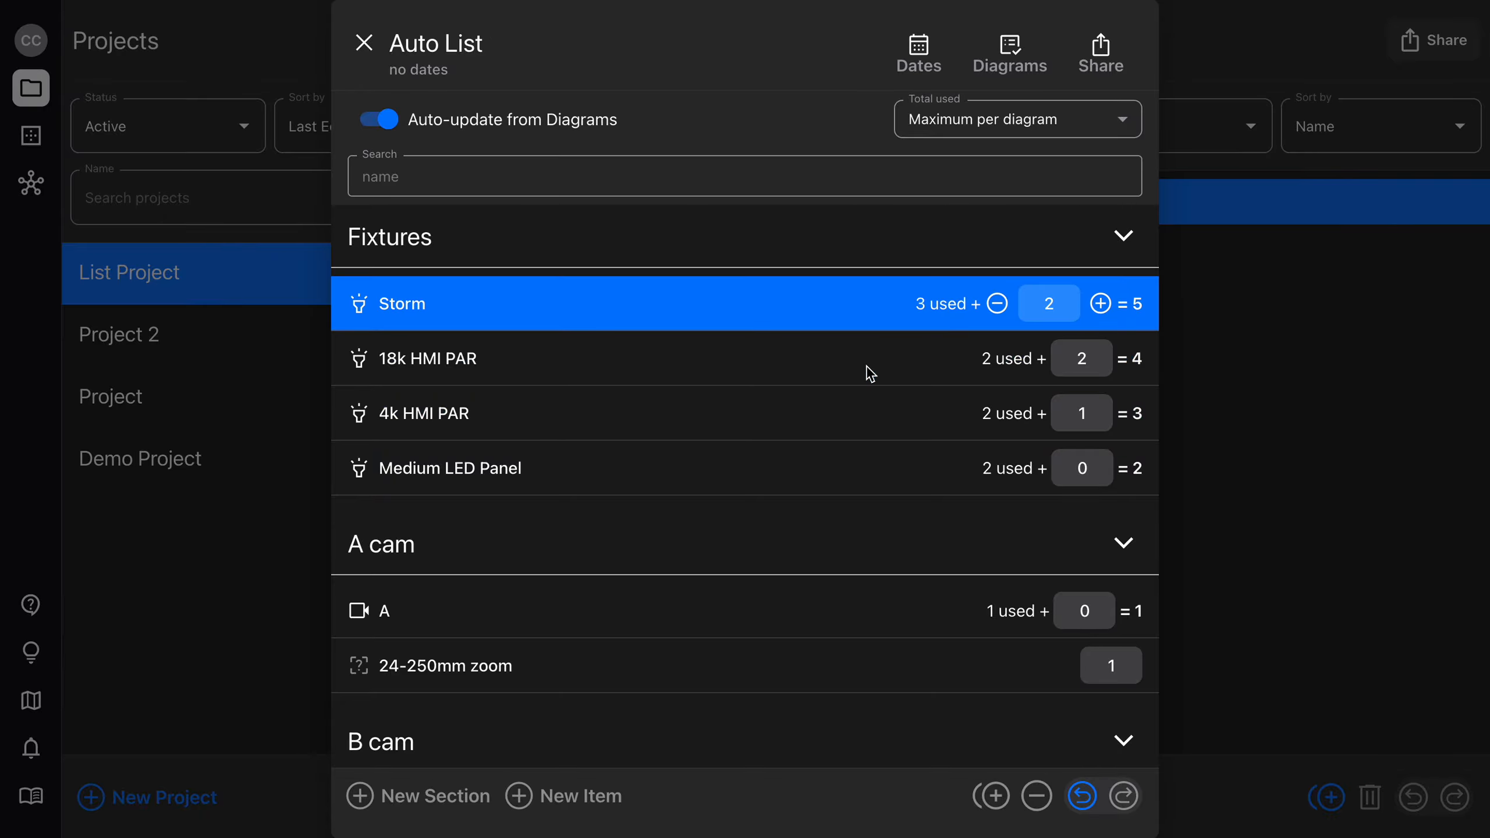
pyautogui.press('Down')
pyautogui.press('Down')
pyautogui.press('Down')
pyautogui.press('Down')
pyautogui.press('Down')
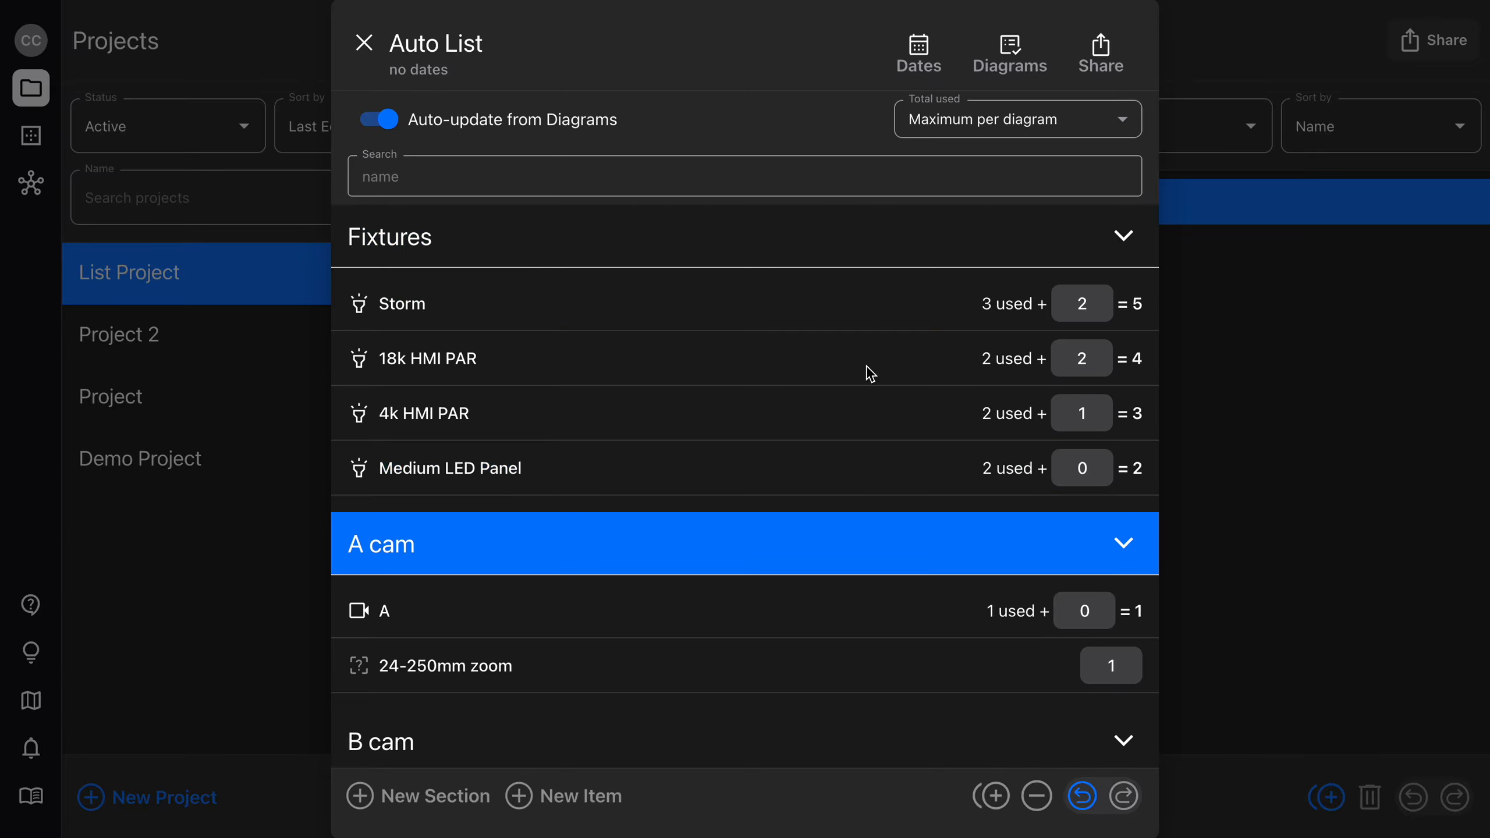
pyautogui.press('Up')
pyautogui.press('Up')
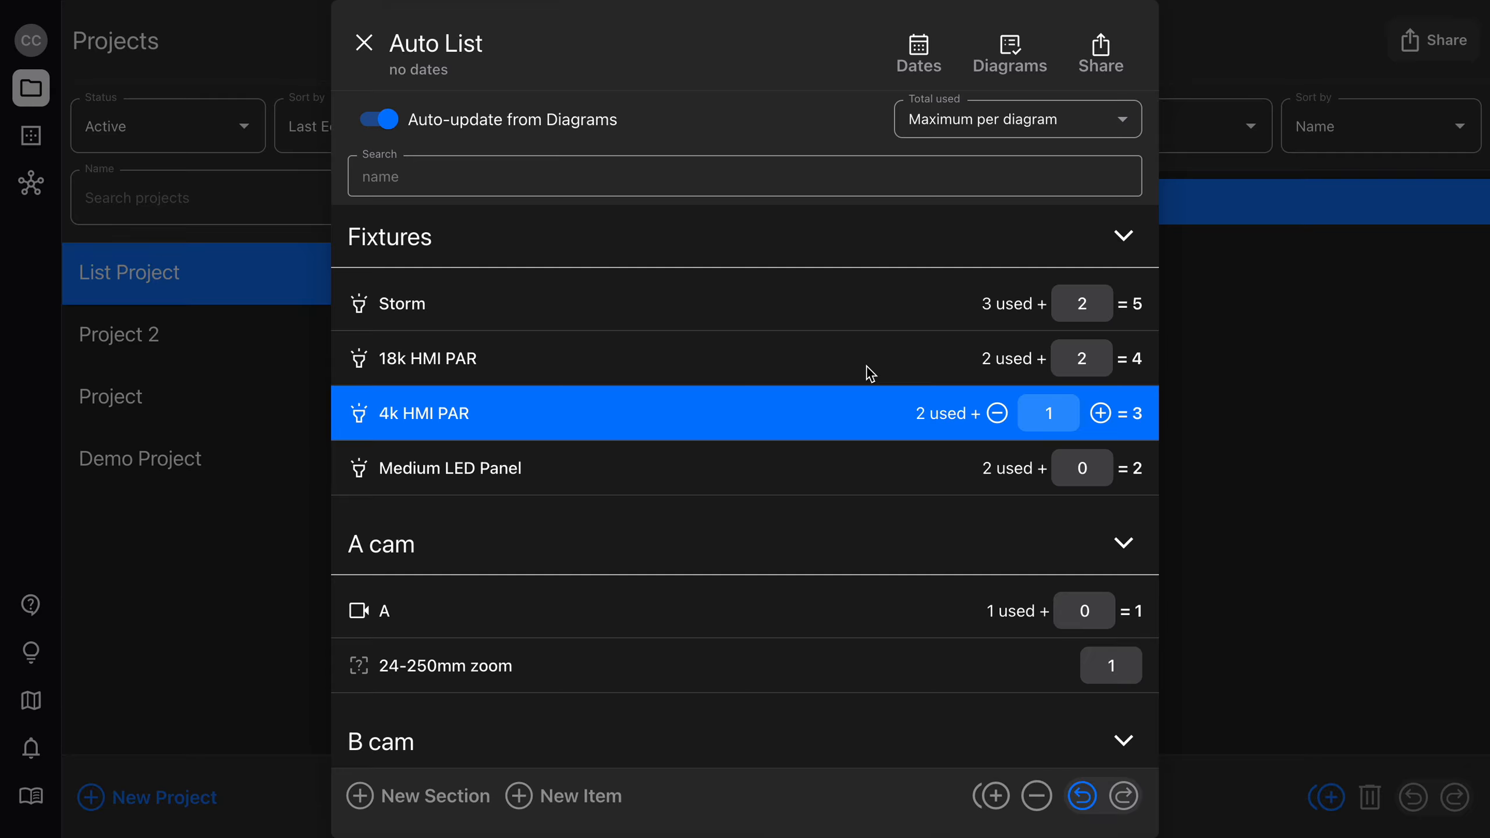
# Adjust the extra quantity of 4k HMI PAR up and down, leaving it at 2.
pyautogui.press('Left')
pyautogui.press('Right')
pyautogui.press('Right')
pyautogui.press('Right')
pyautogui.press('Right')
pyautogui.press('Left')
pyautogui.press('Left')
pyautogui.press('Left')
pyautogui.press('Right')
# Preview the list PDF in portrait orientation, dismiss the preview, and close Auto List.
pyautogui.click(1105, 66)
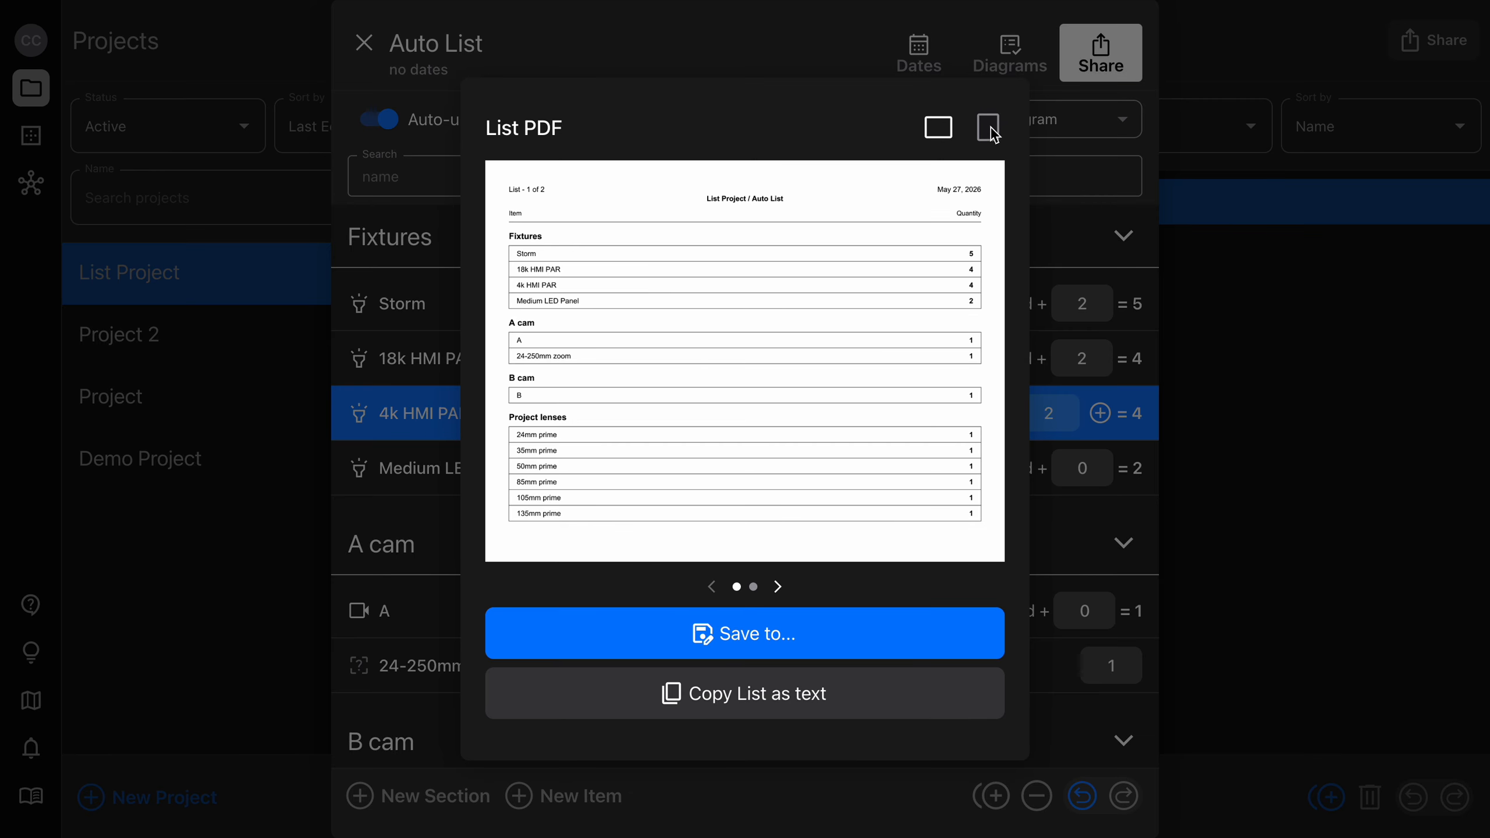
pyautogui.click(992, 132)
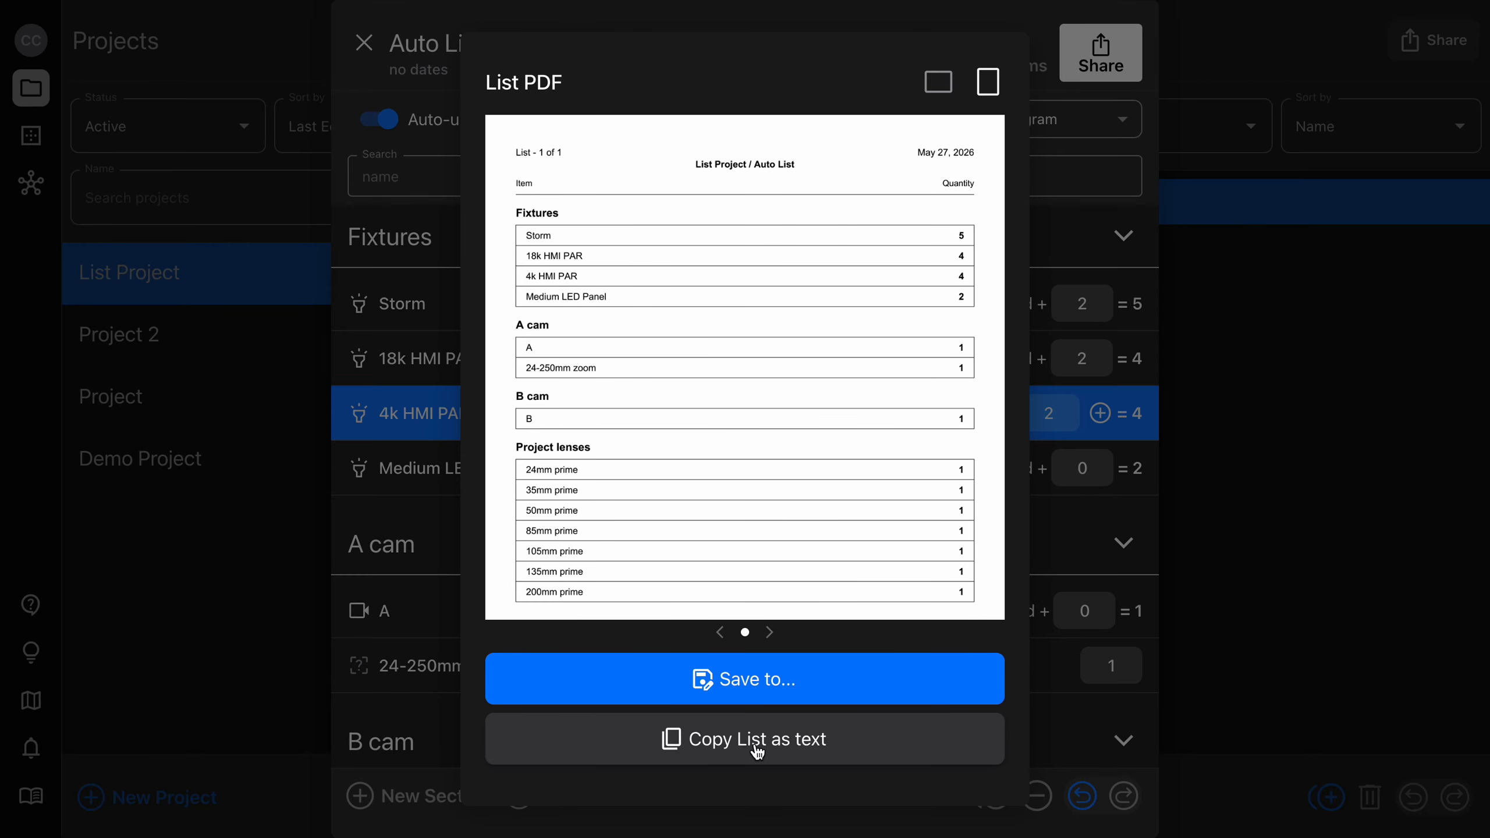
pyautogui.click(1079, 414)
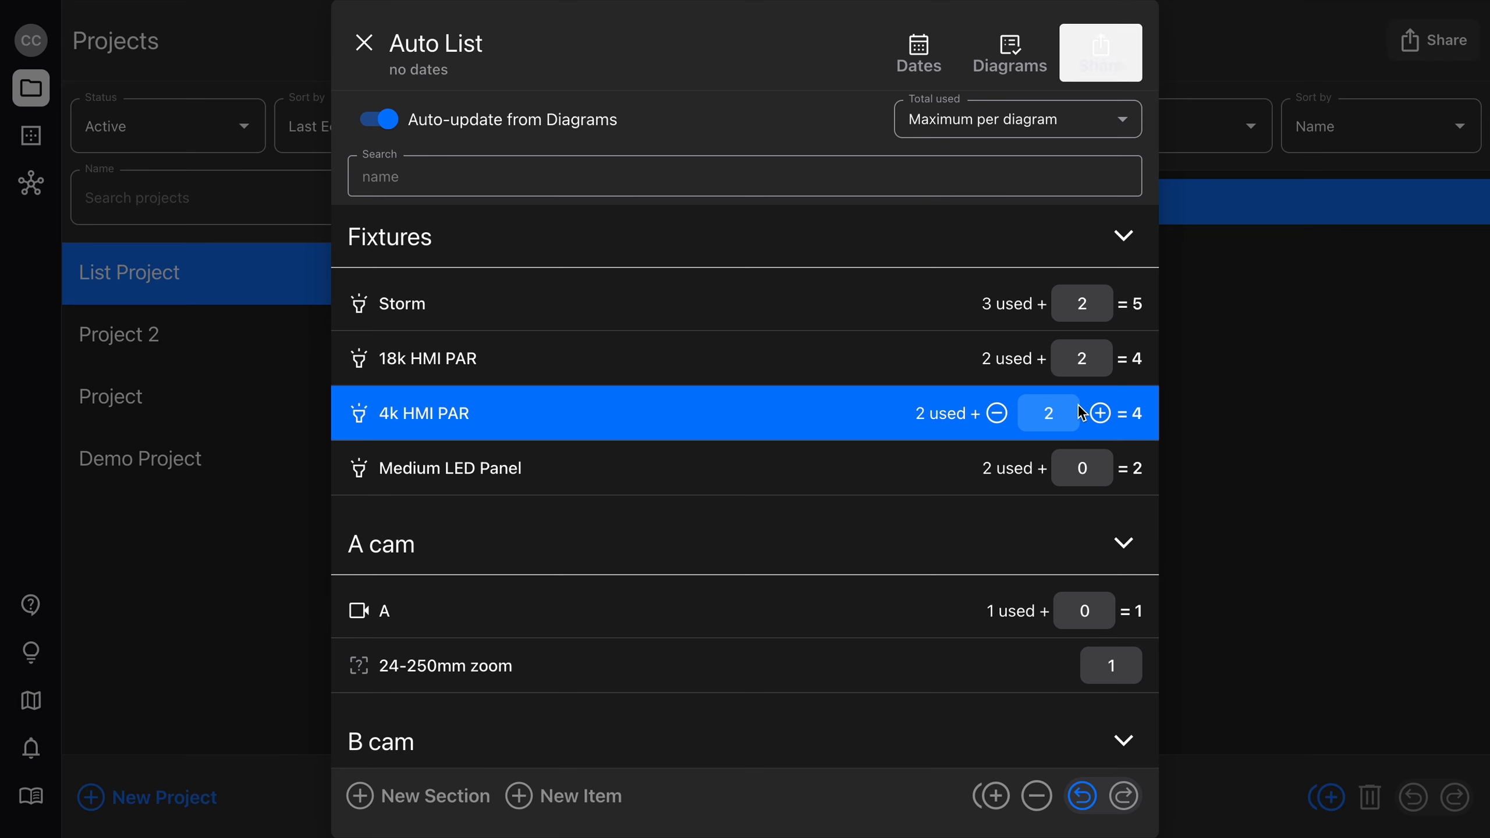
pyautogui.click(365, 43)
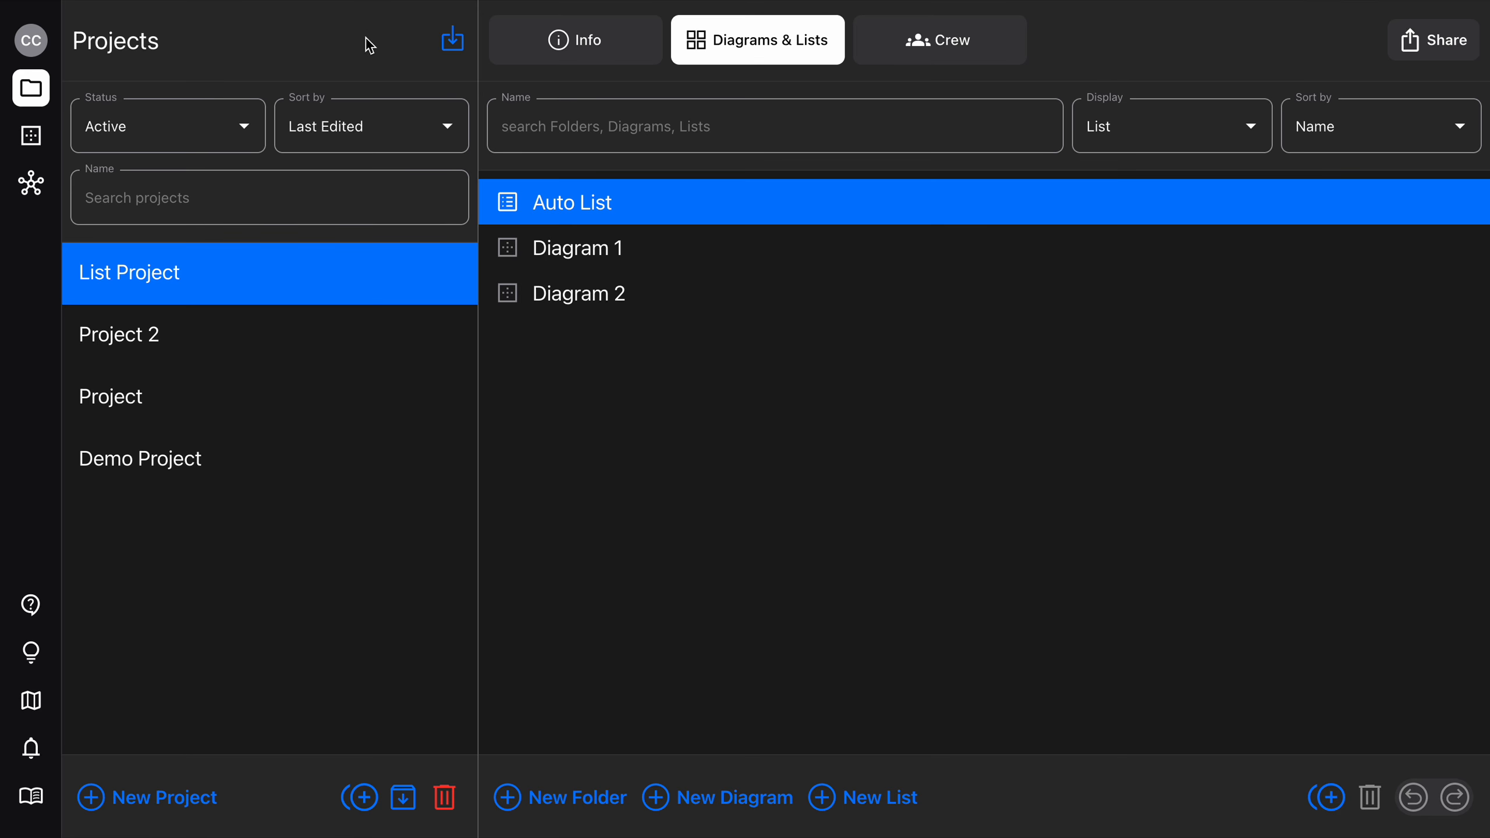
# Create a new list in List Project and check which diagrams are linked to it.
pyautogui.click(872, 797)
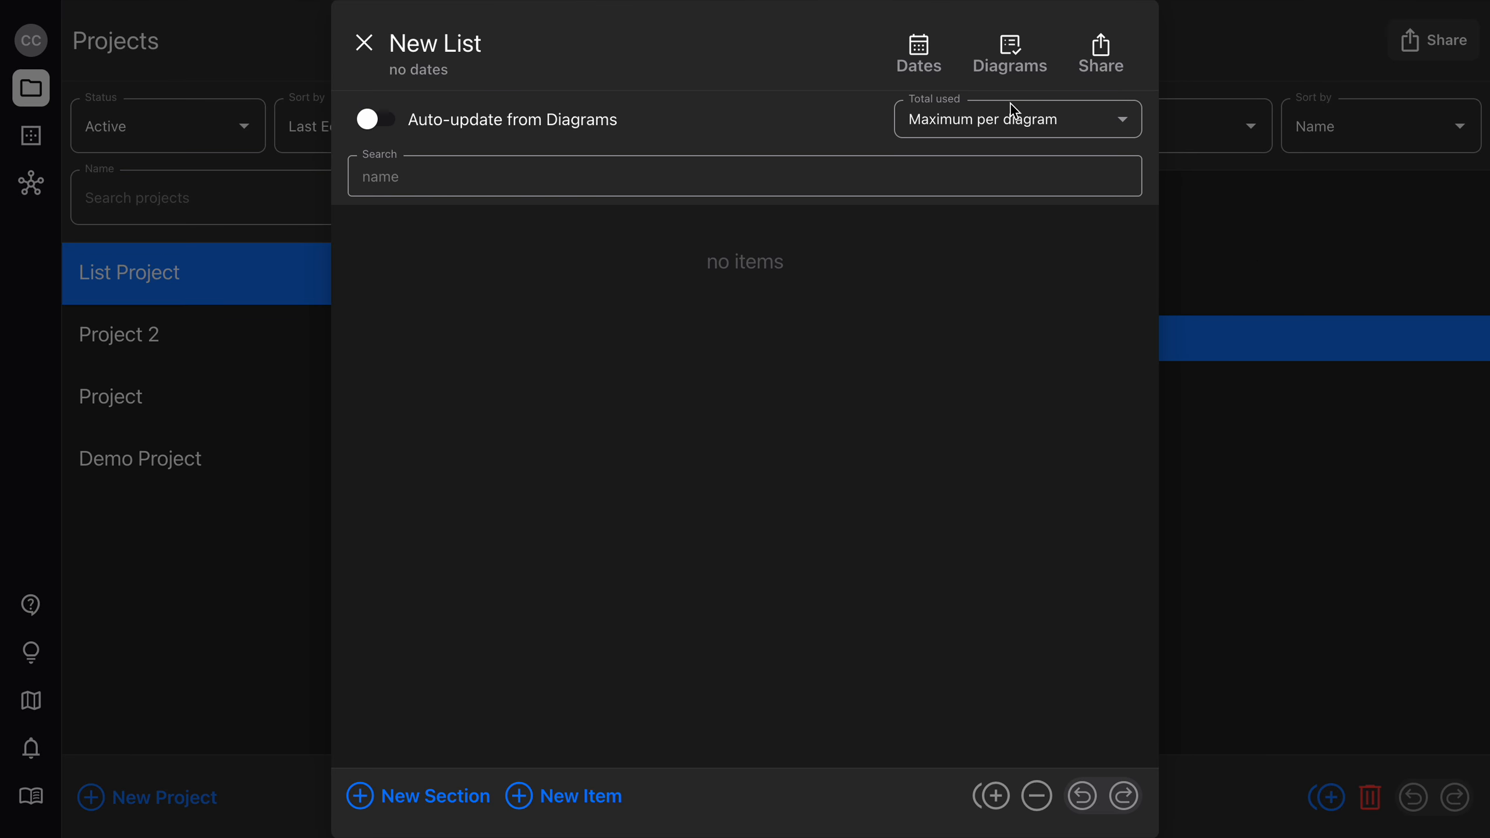
pyautogui.click(1009, 55)
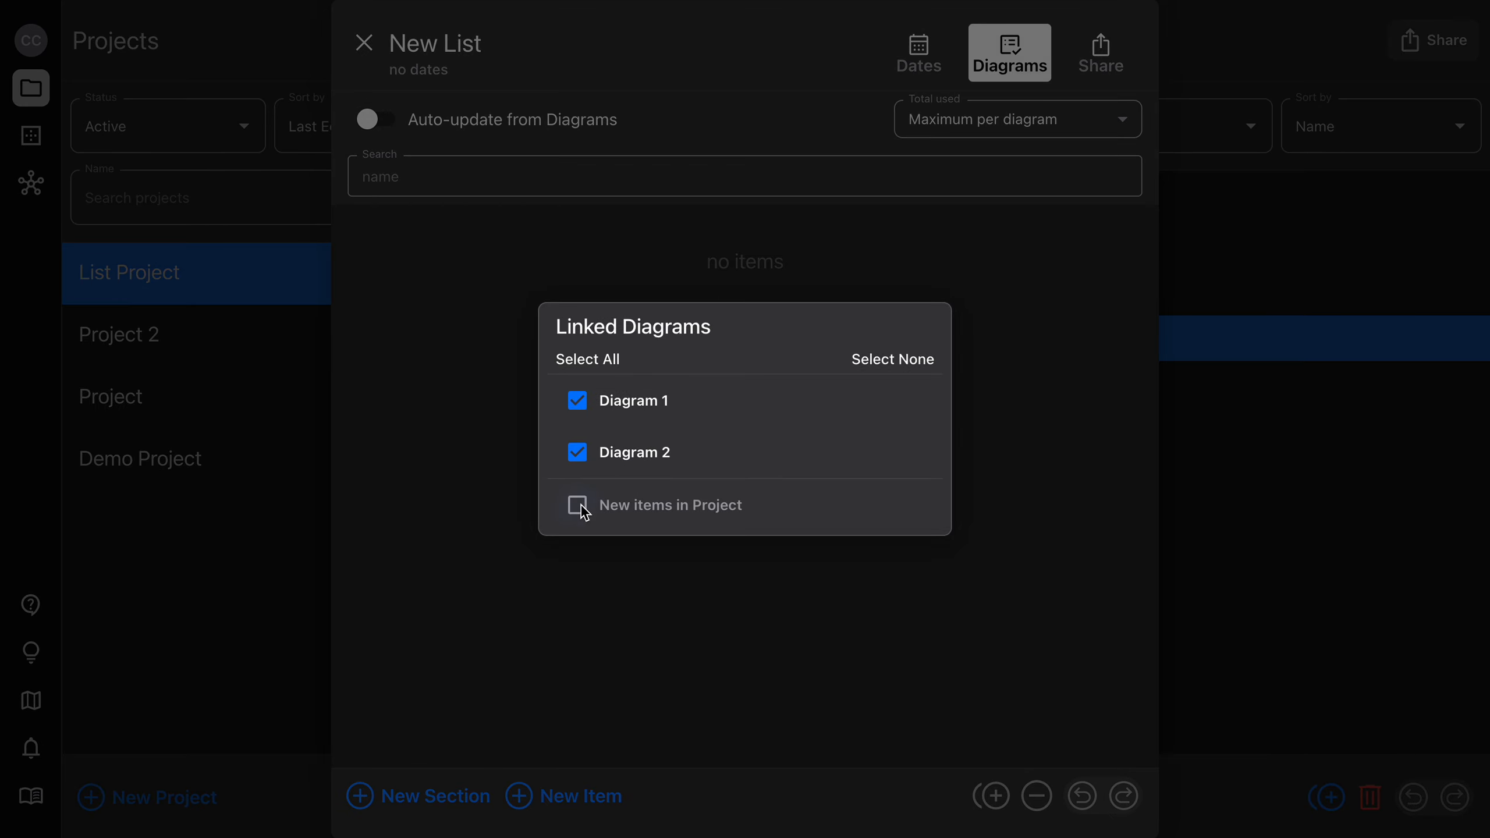
pyautogui.click(715, 97)
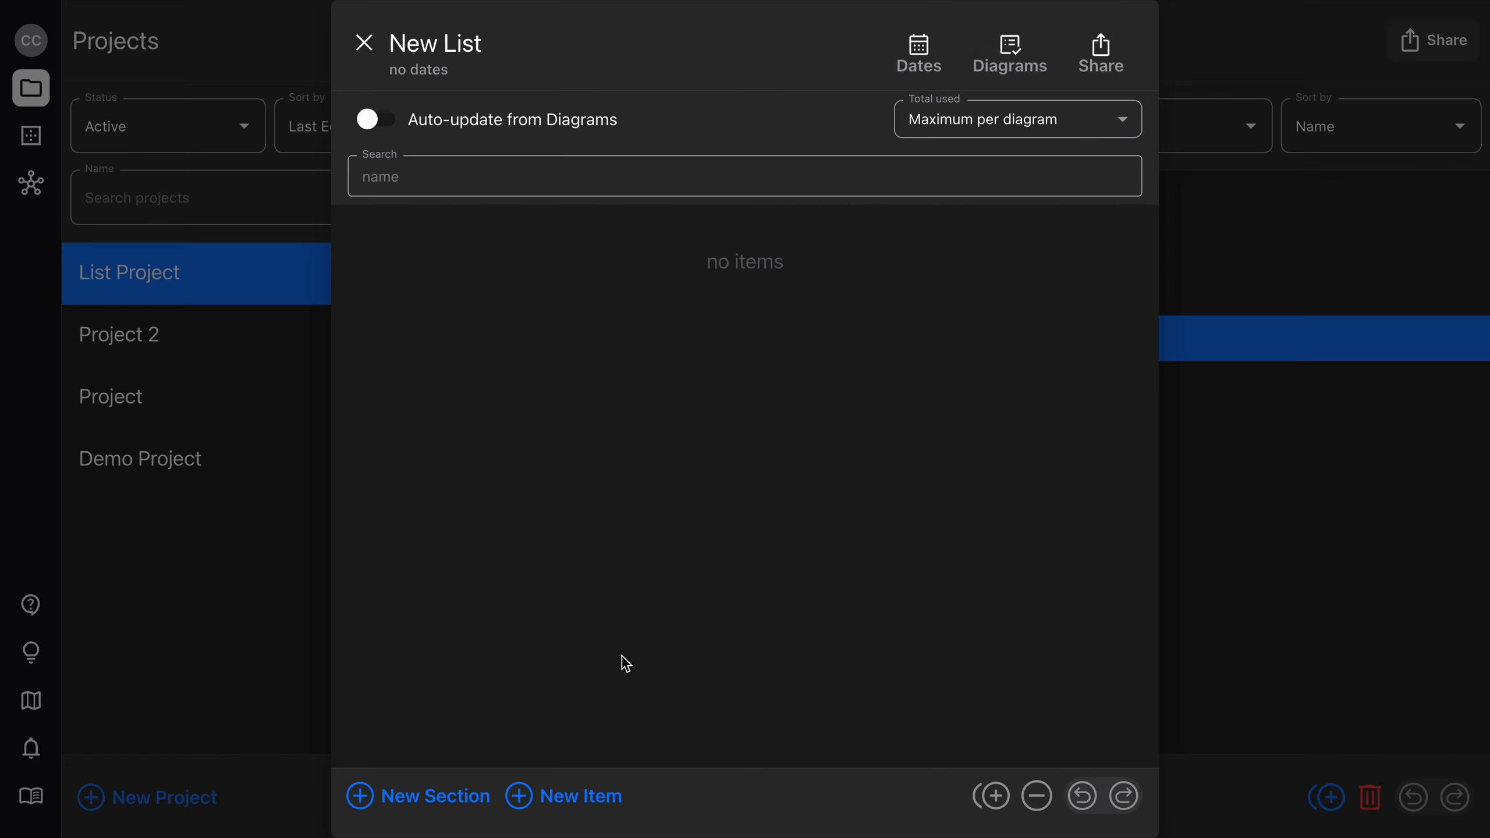
# Add a new item to the list by searching for "vortex" and choosing vortex8 from the cloud library items.
pyautogui.click(587, 807)
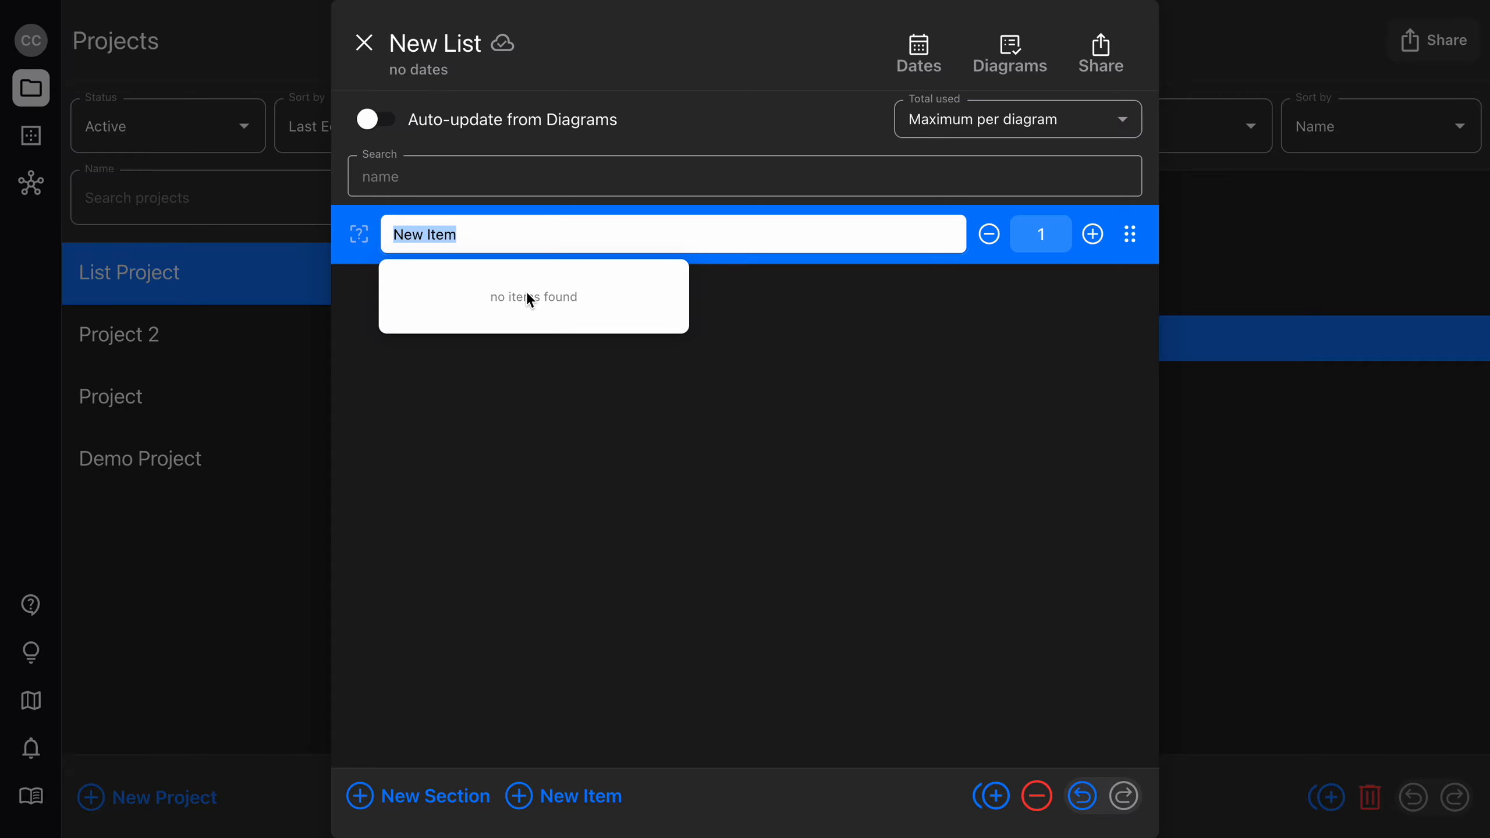
pyautogui.write('vortex')
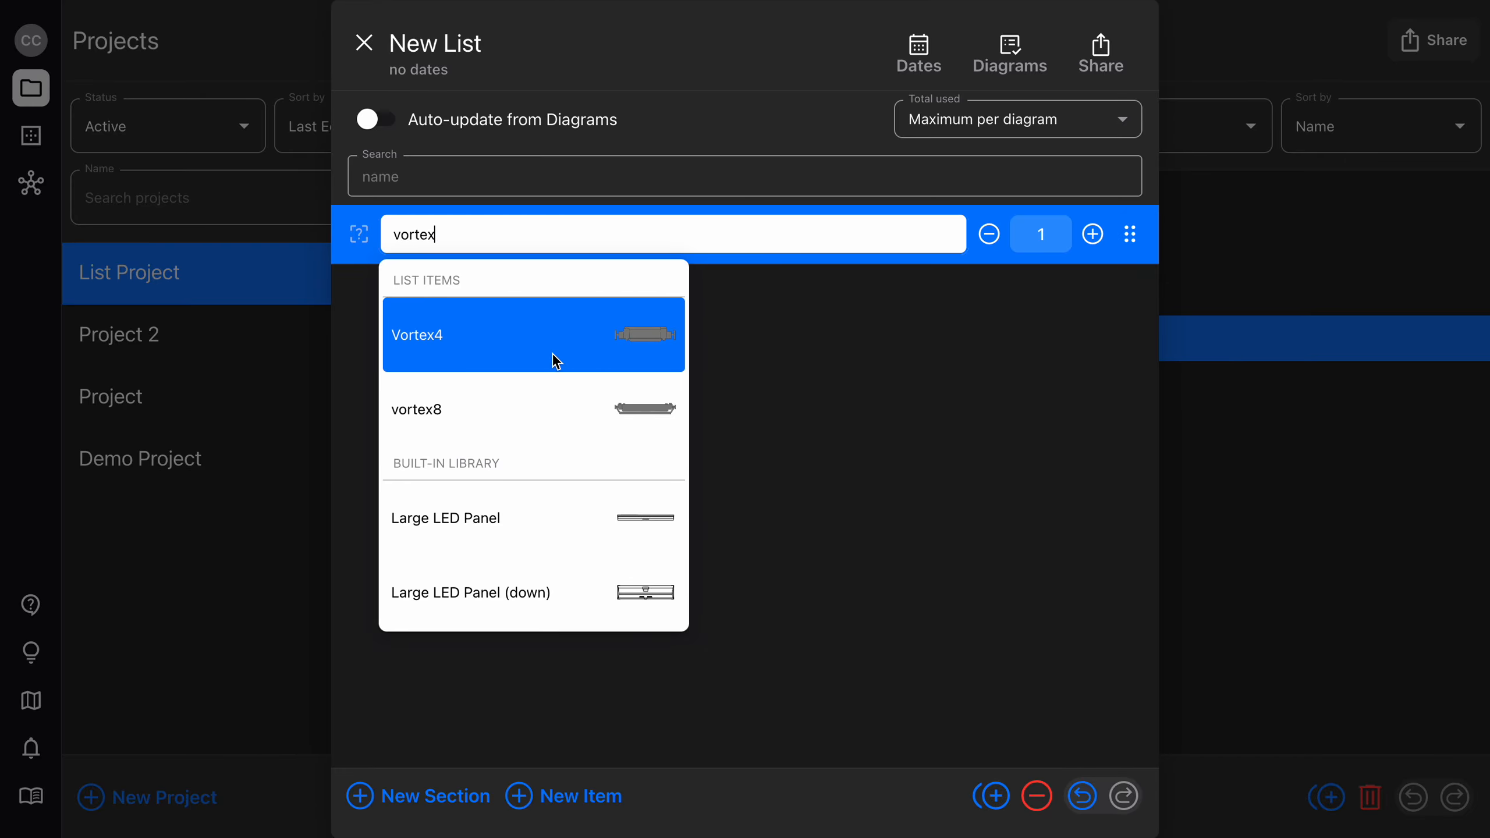
pyautogui.scroll(-10, 549, 394)
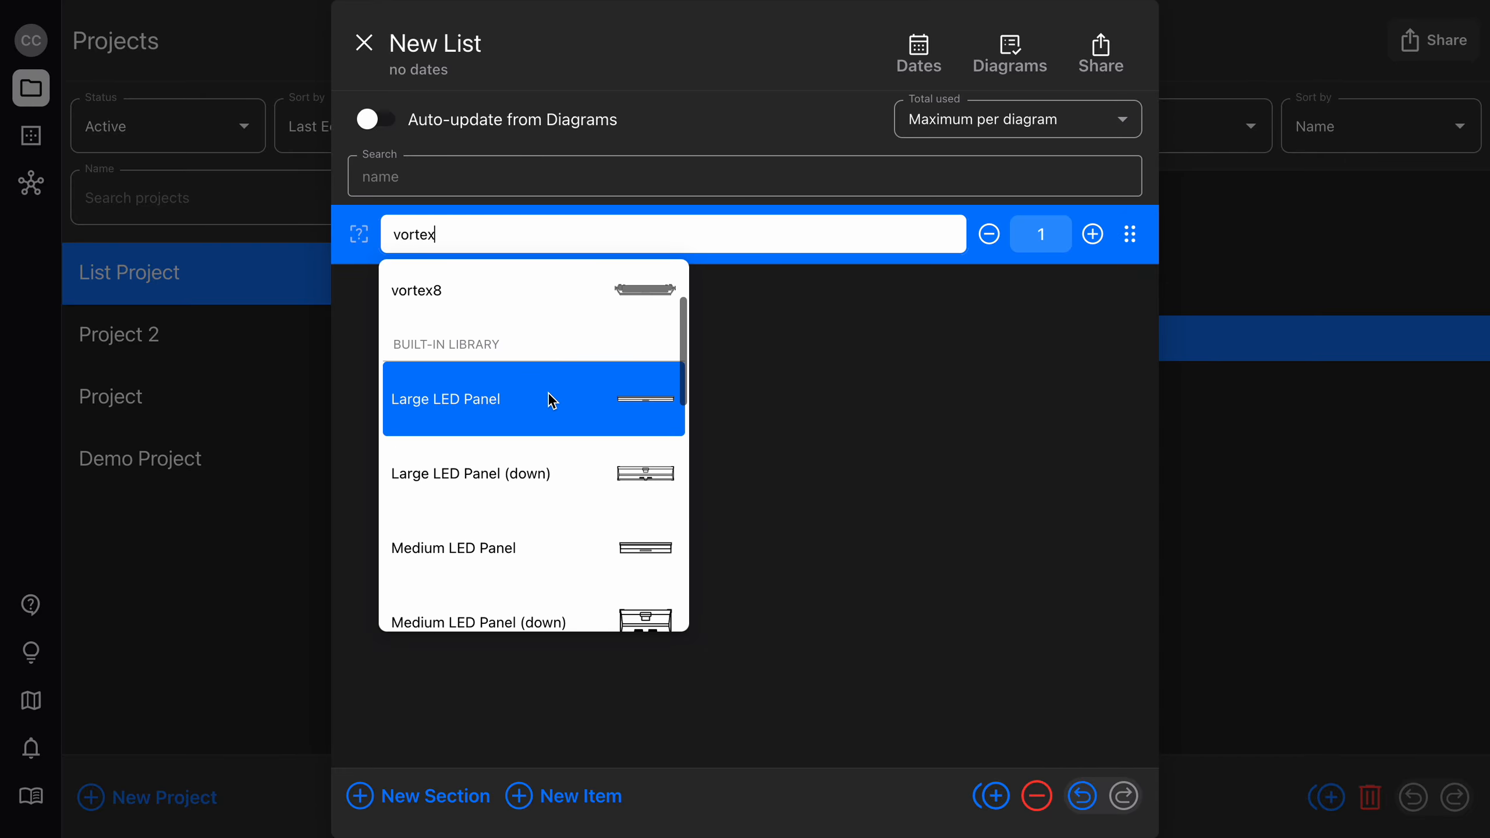
pyautogui.scroll(-5, 549, 400)
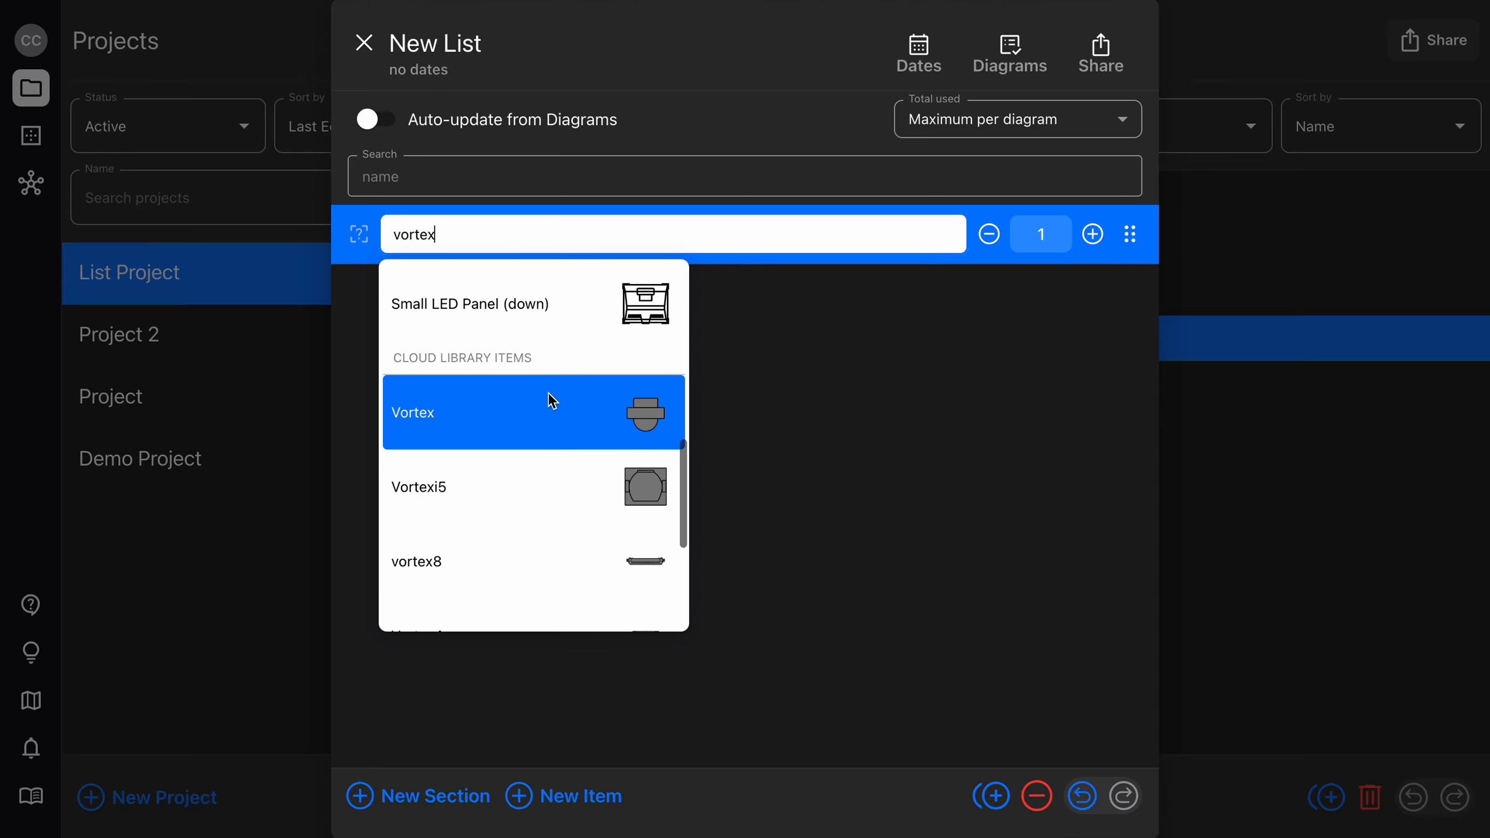
pyautogui.scroll(-2, 548, 395)
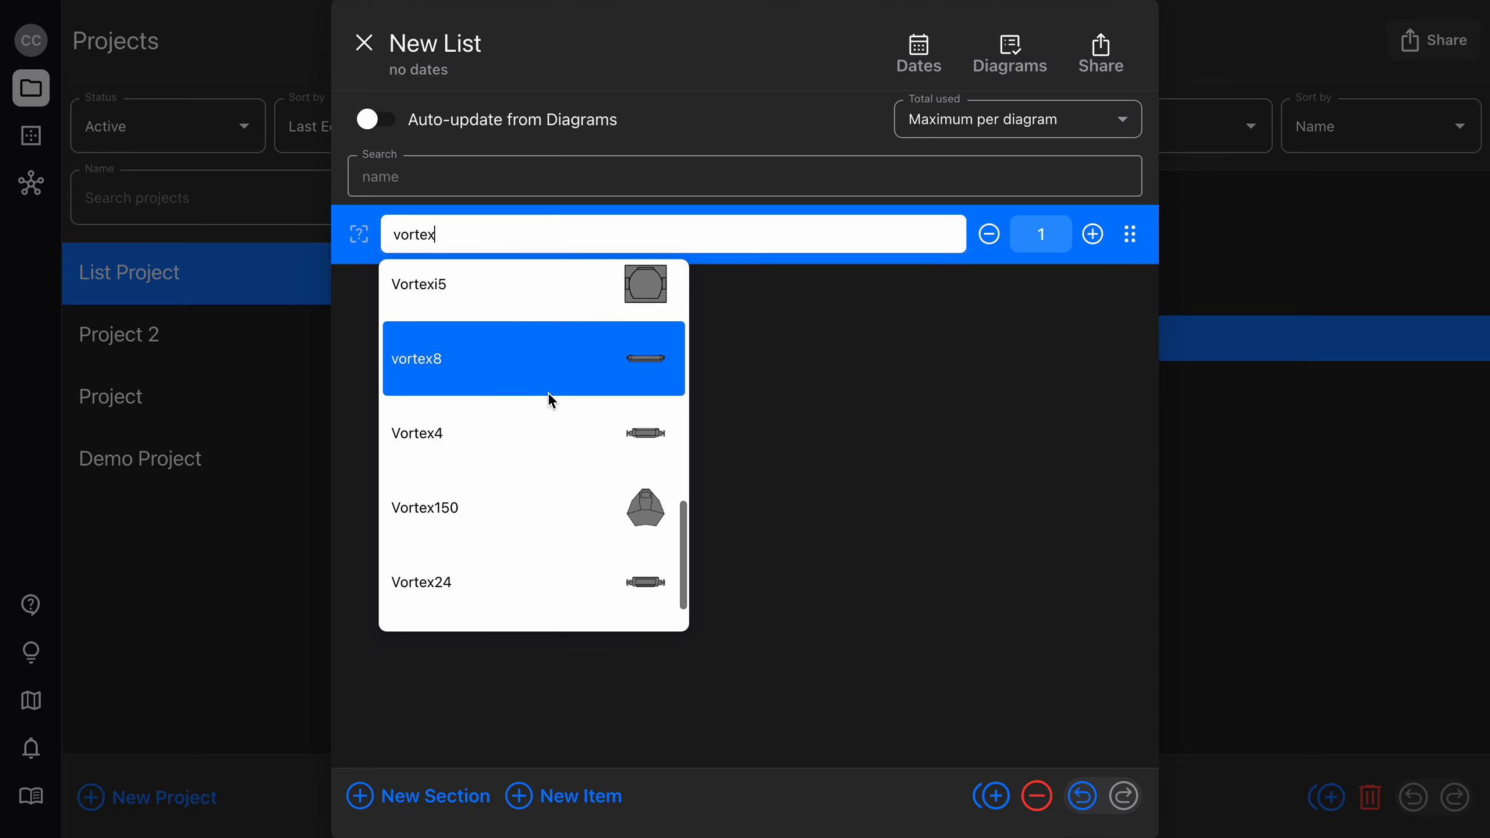
pyautogui.click(558, 359)
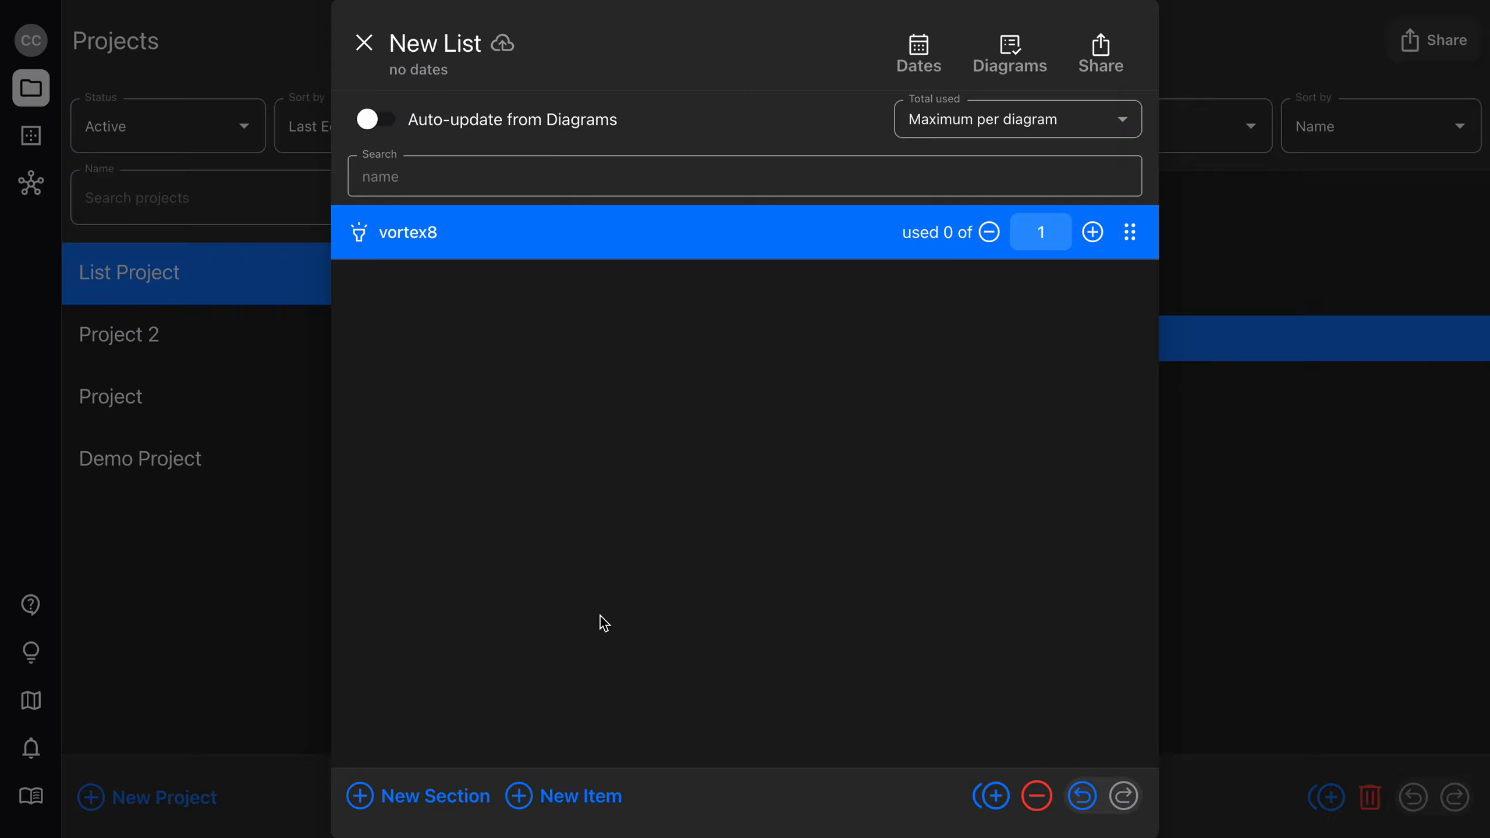
# Add a second item below vortex8 by searching for "sky" and choosing Skypanel X22.
pyautogui.press('Return')
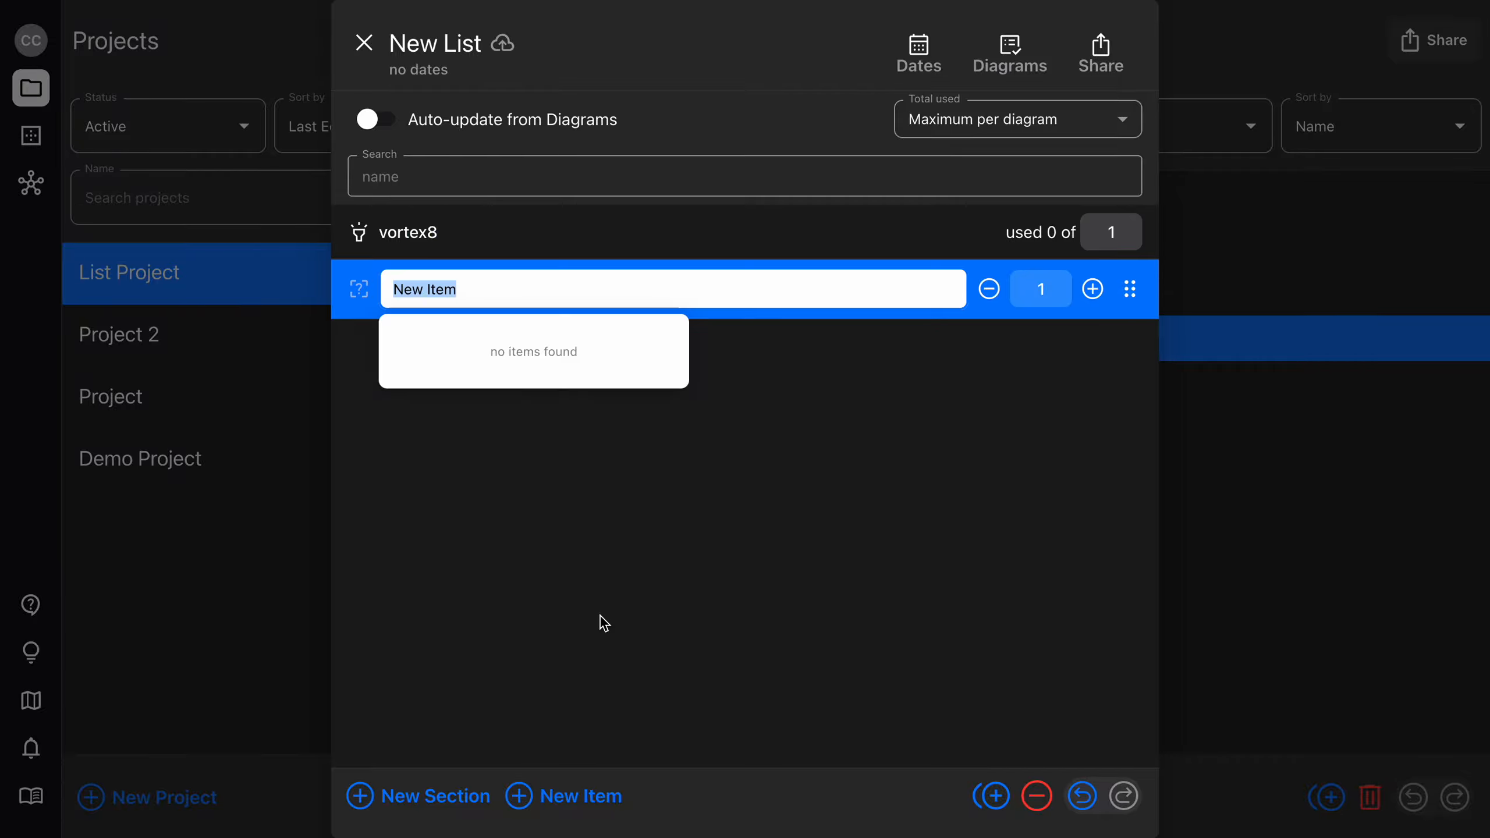
pyautogui.write('sky')
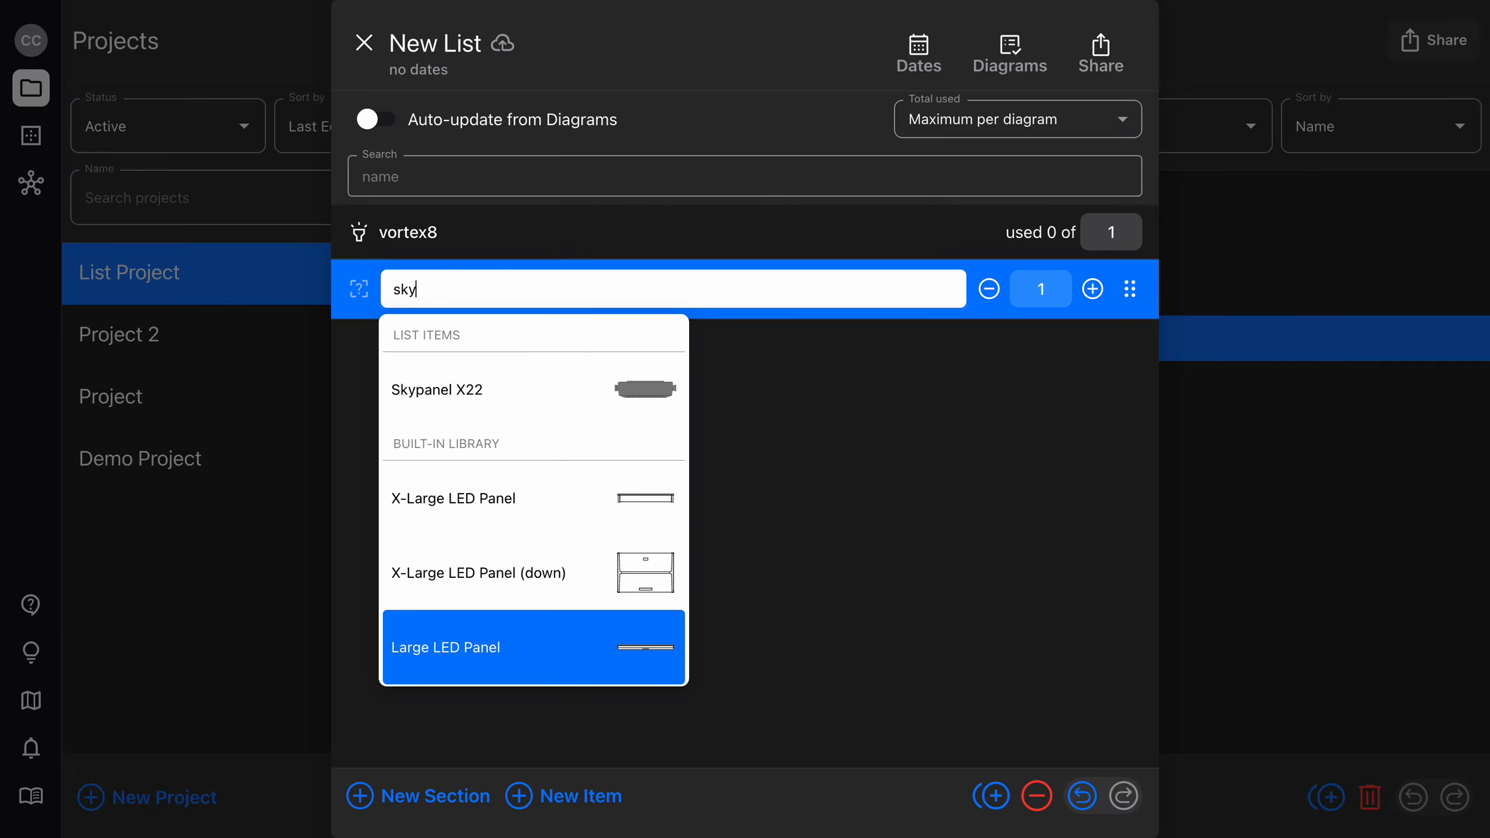
pyautogui.click(533, 388)
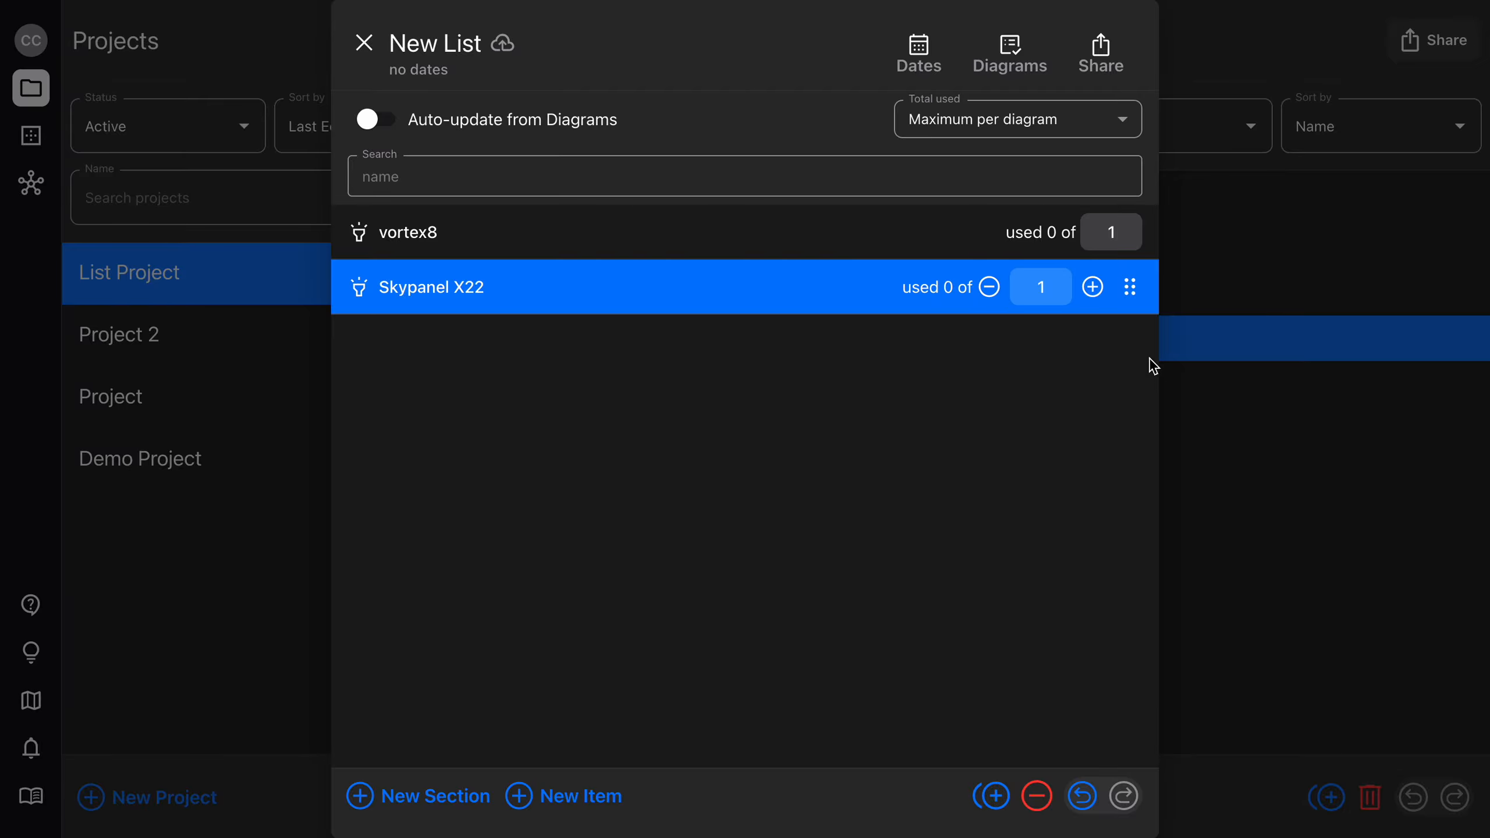
# Rename the list as Manual List and close it.
pyautogui.click(437, 45)
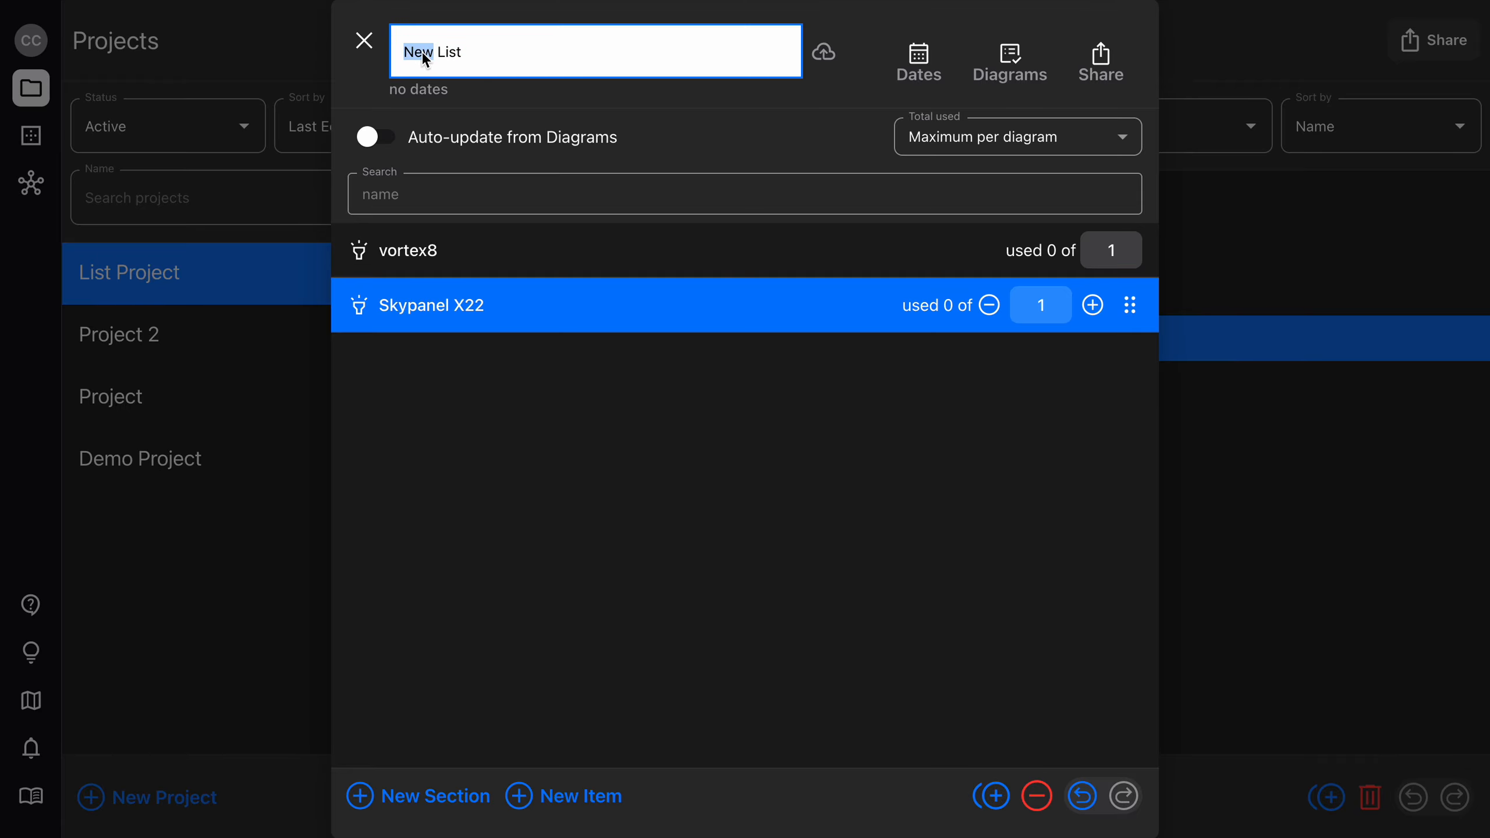
pyautogui.write('Manual')
pyautogui.press('Return')
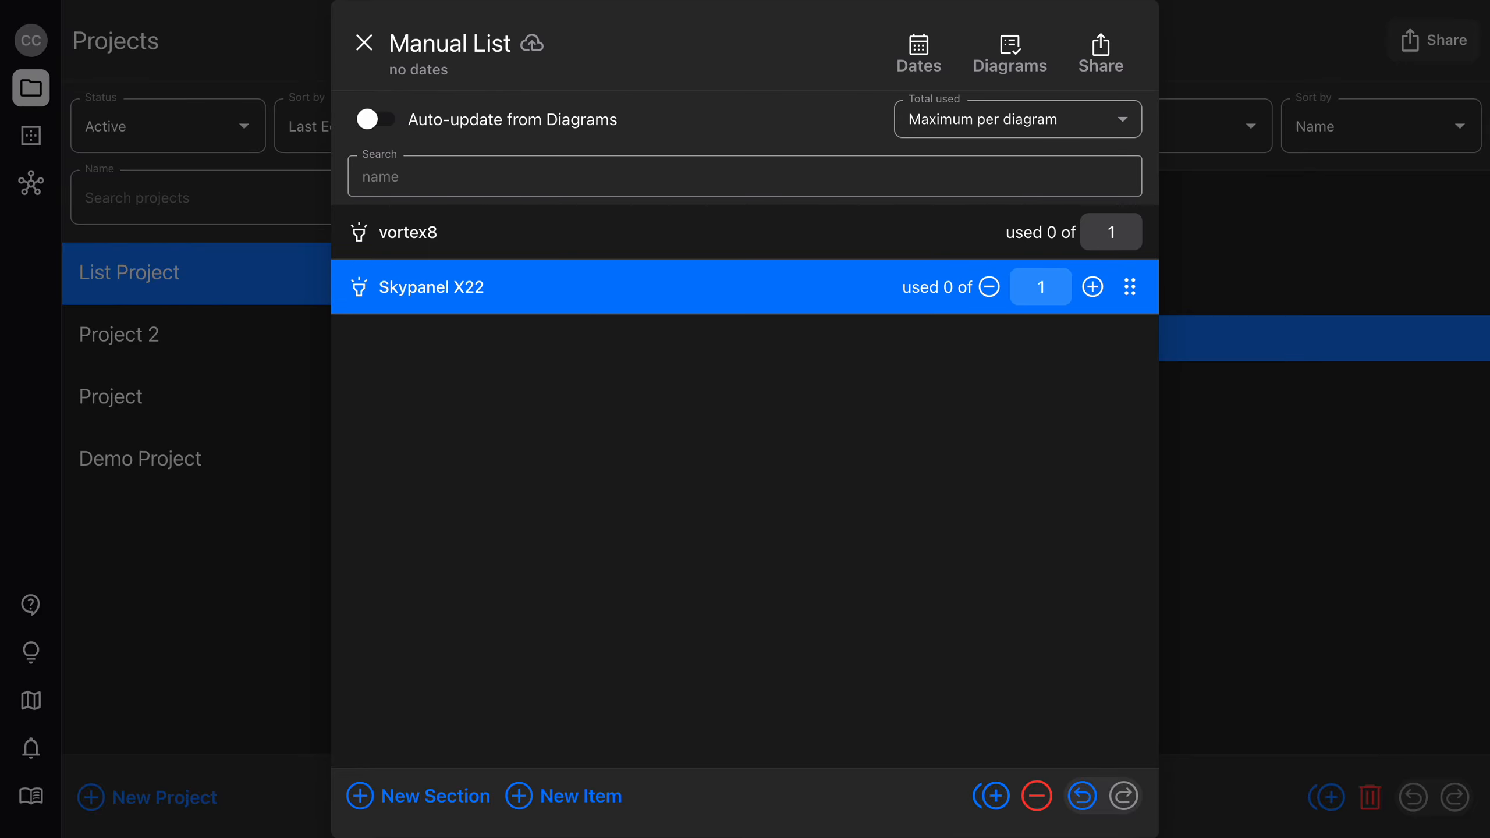
pyautogui.click(364, 42)
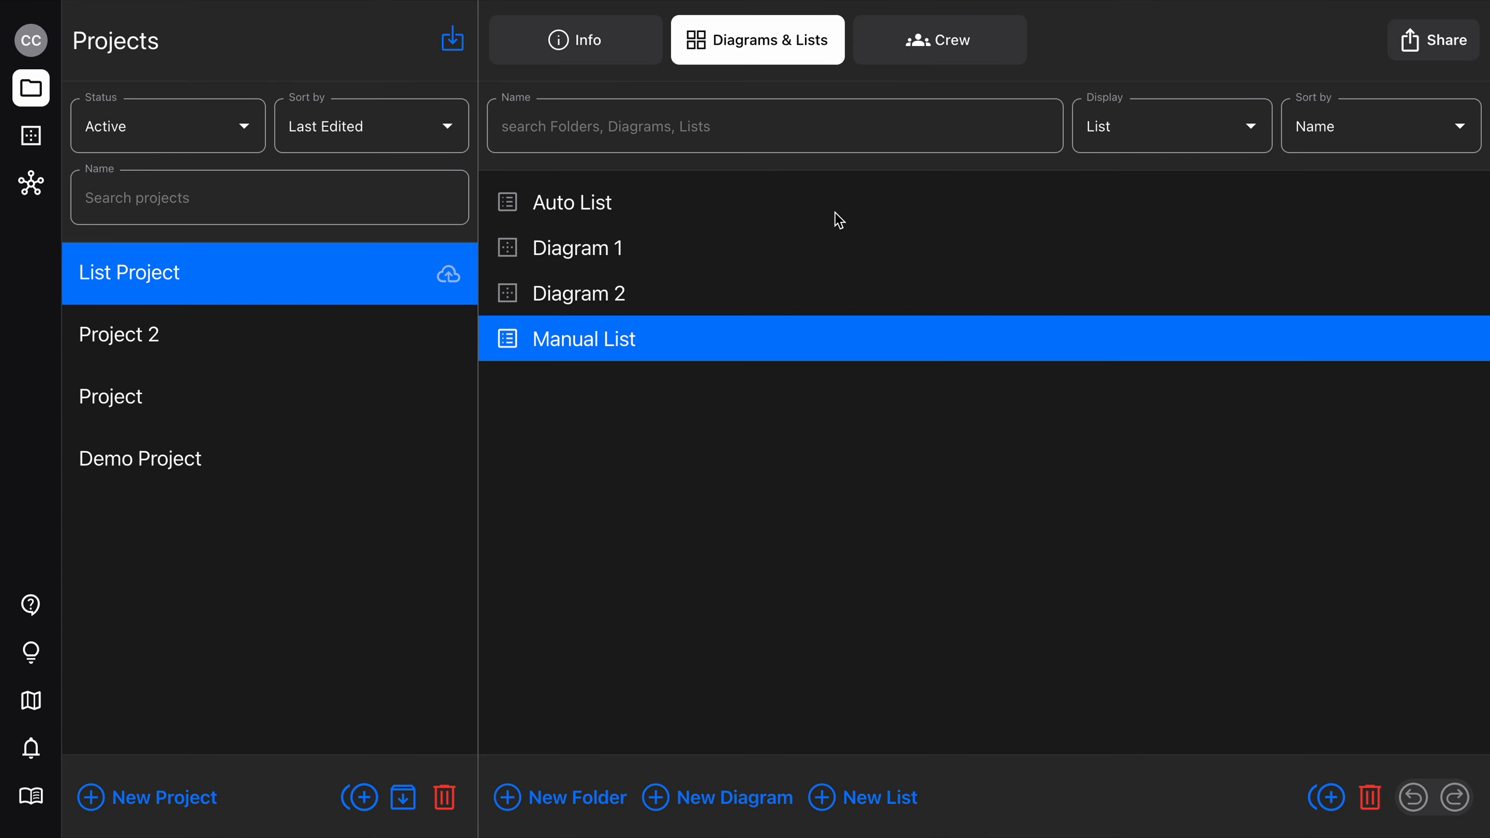
# Open Diagram 1, look through Auto List beside the canvas, and place another Storm from it next to the existing row of Storms.
pyautogui.doubleClick(702, 248)
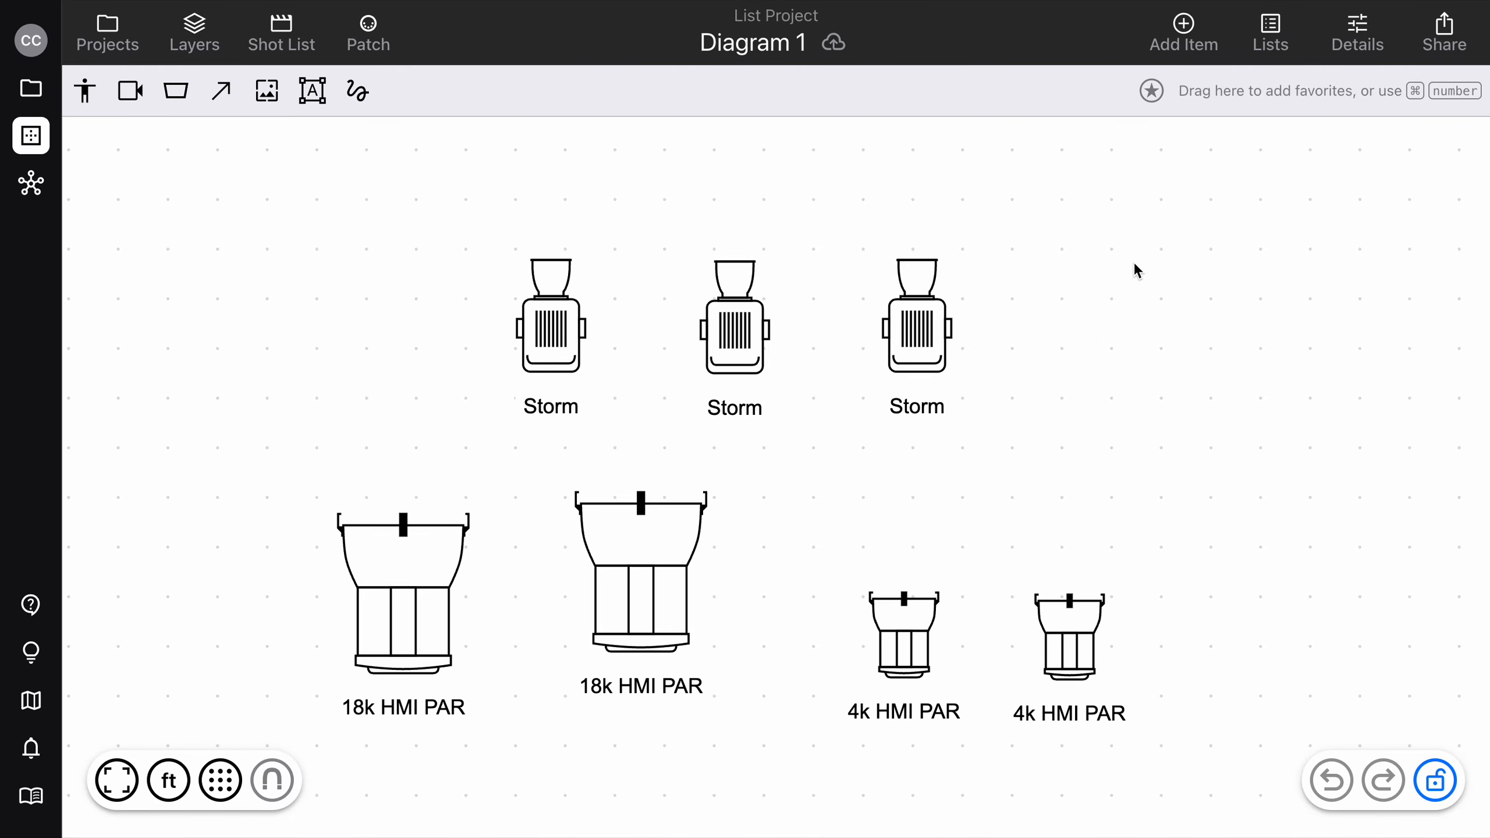
pyautogui.click(1263, 45)
pyautogui.hscroll(3, 993, 404)
pyautogui.scroll(-1, 993, 404)
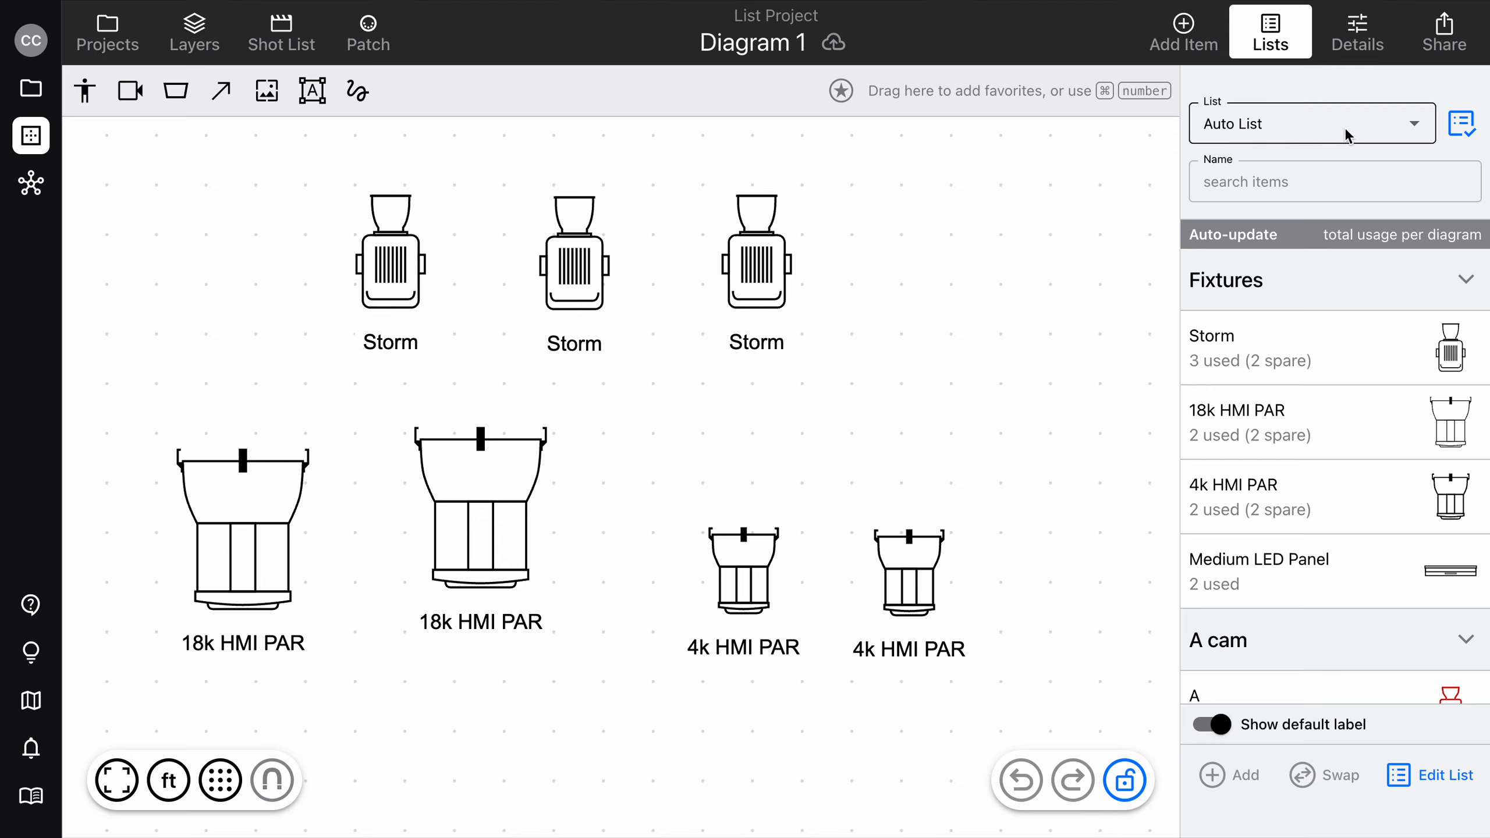
pyautogui.scroll(-10, 1308, 432)
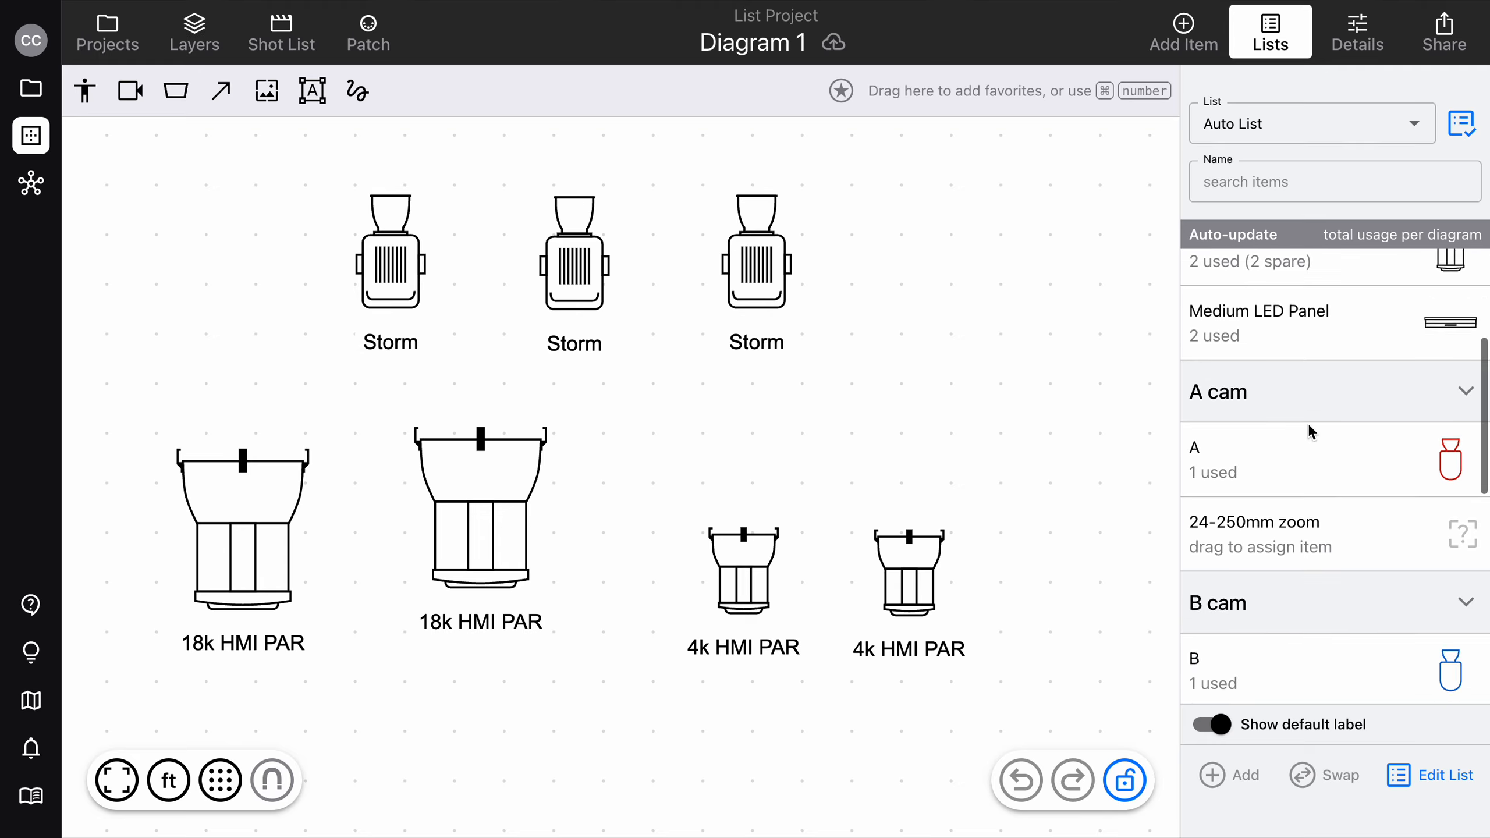
pyautogui.scroll(10, 1308, 432)
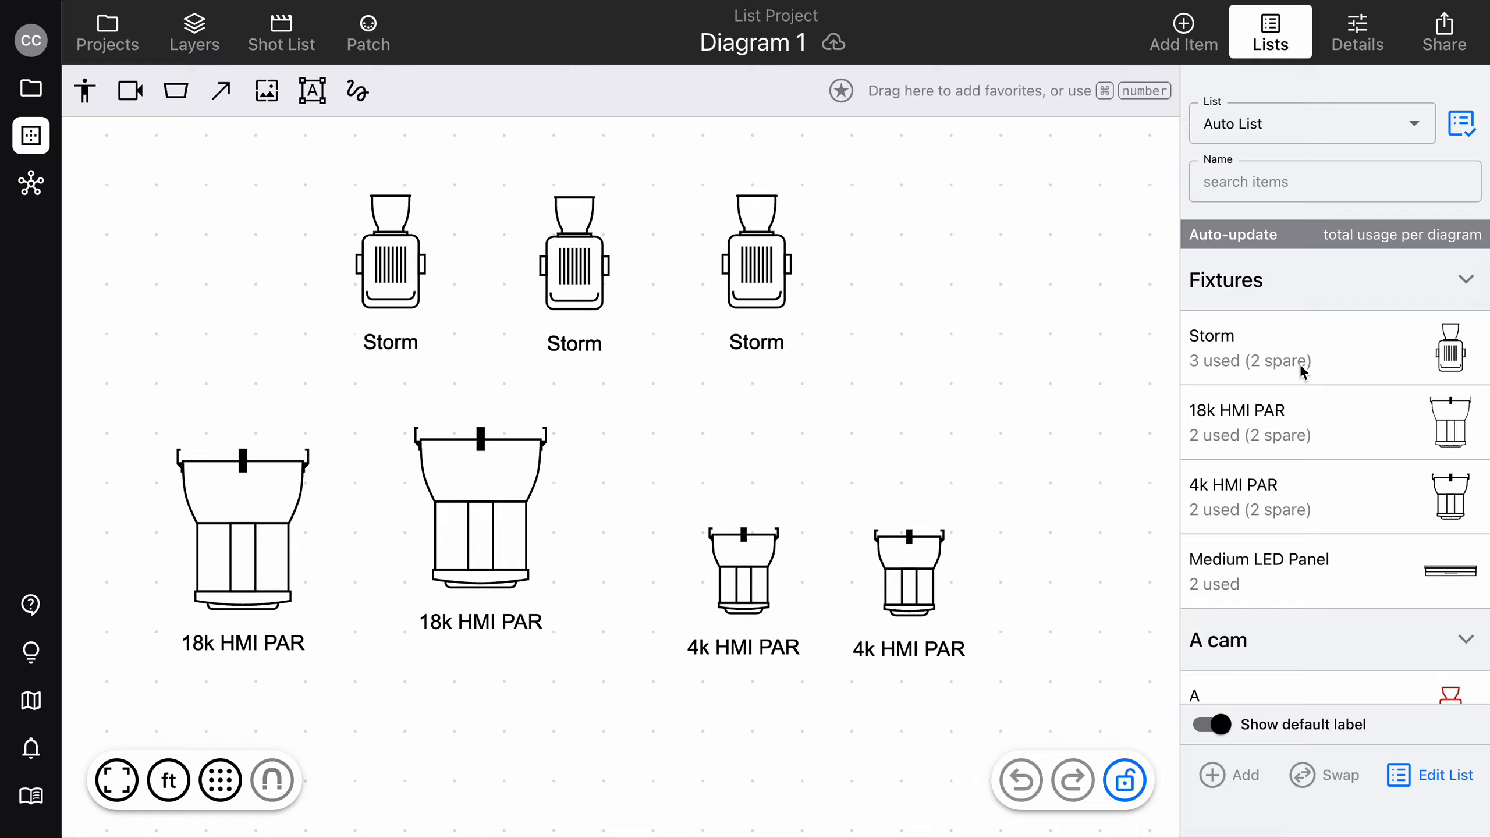
pyautogui.click(1287, 330)
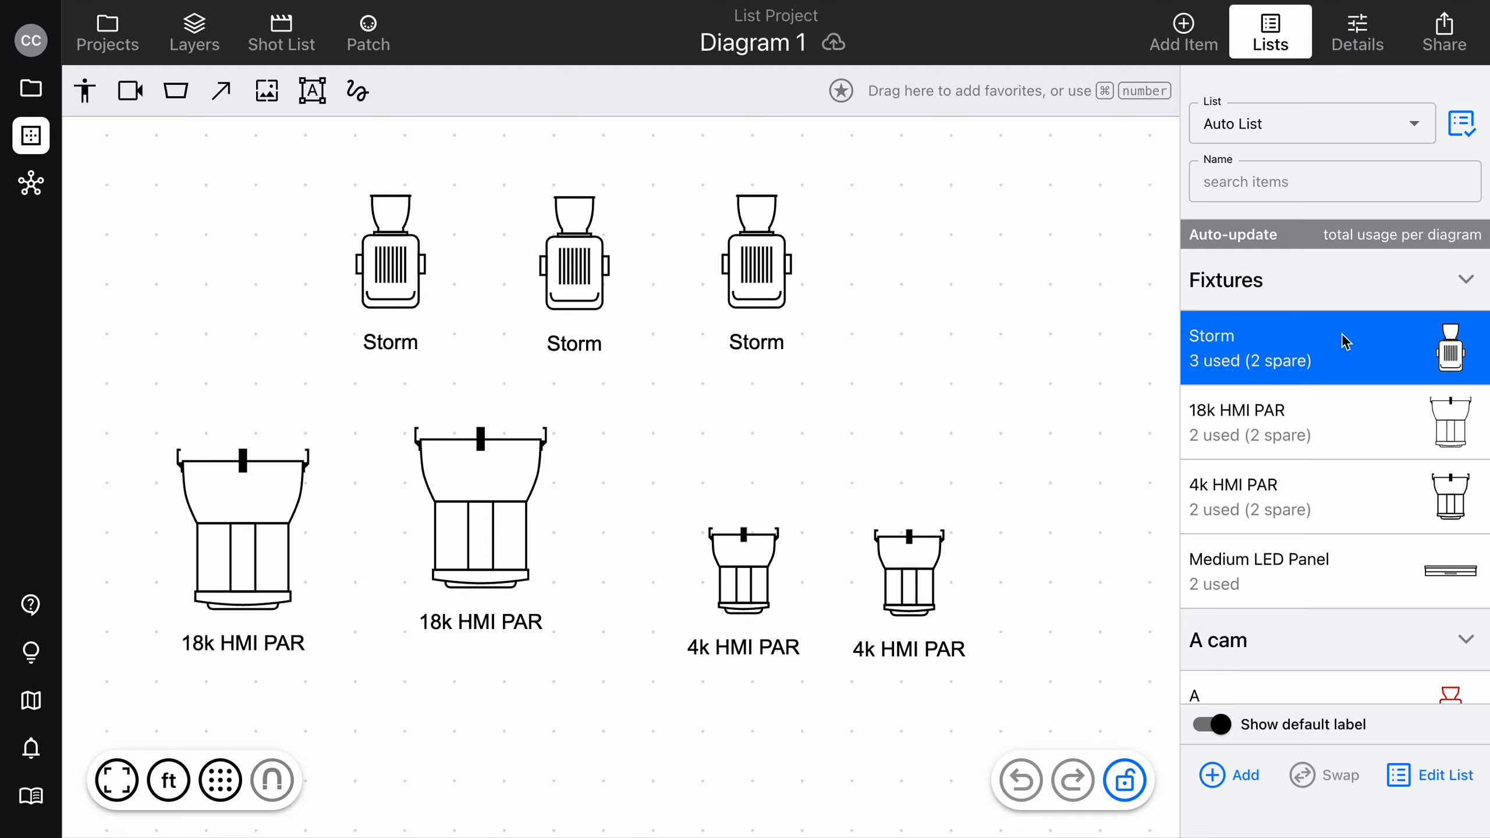
pyautogui.moveTo(1273, 349); pyautogui.dragTo(906, 302)
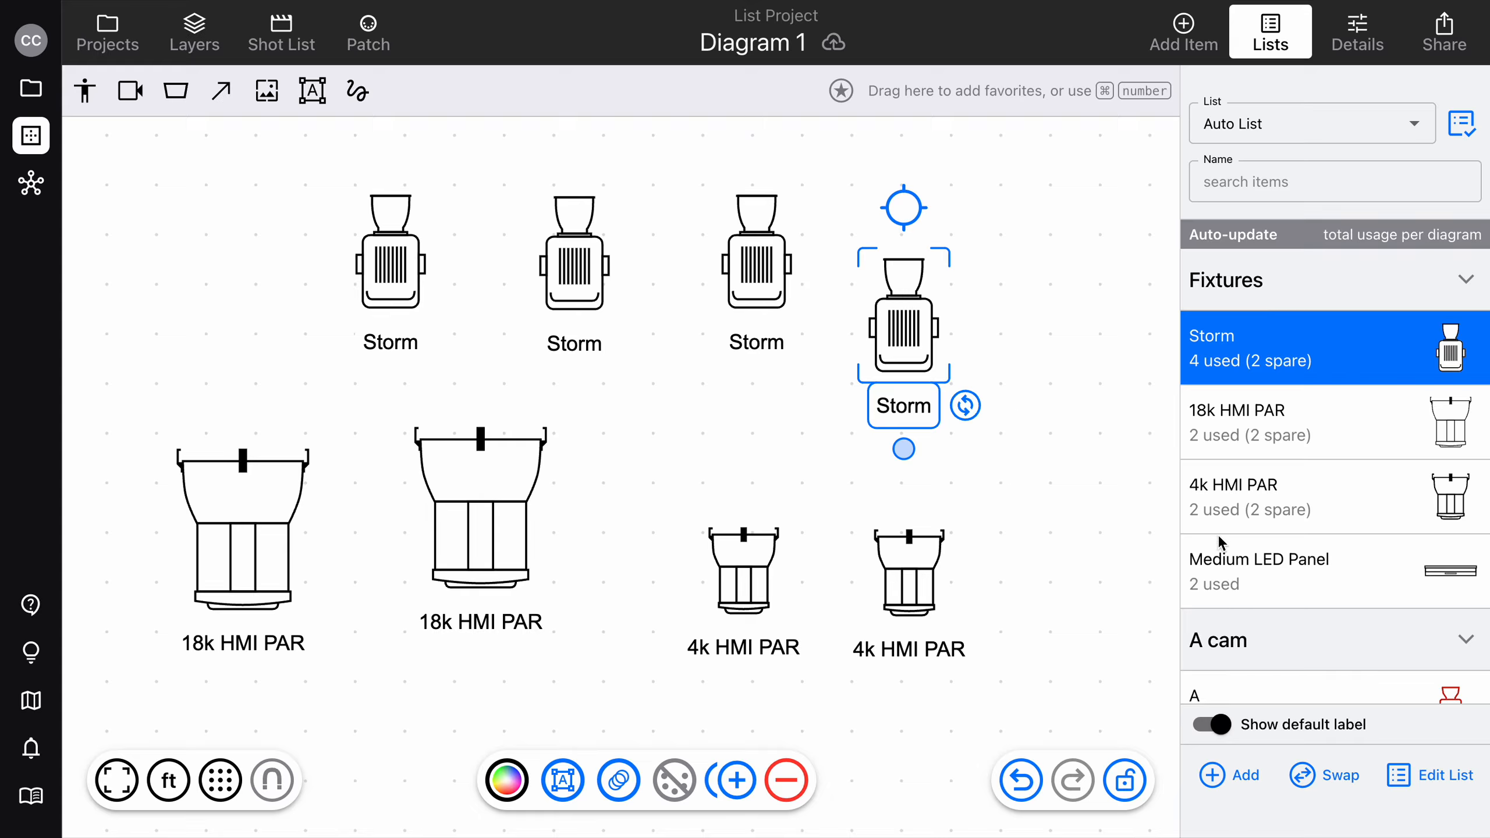
# Switch the displayed list to Manual List and place its Skypanel X22 on the diagram beside the 4k HMI PARs.
pyautogui.click(1299, 125)
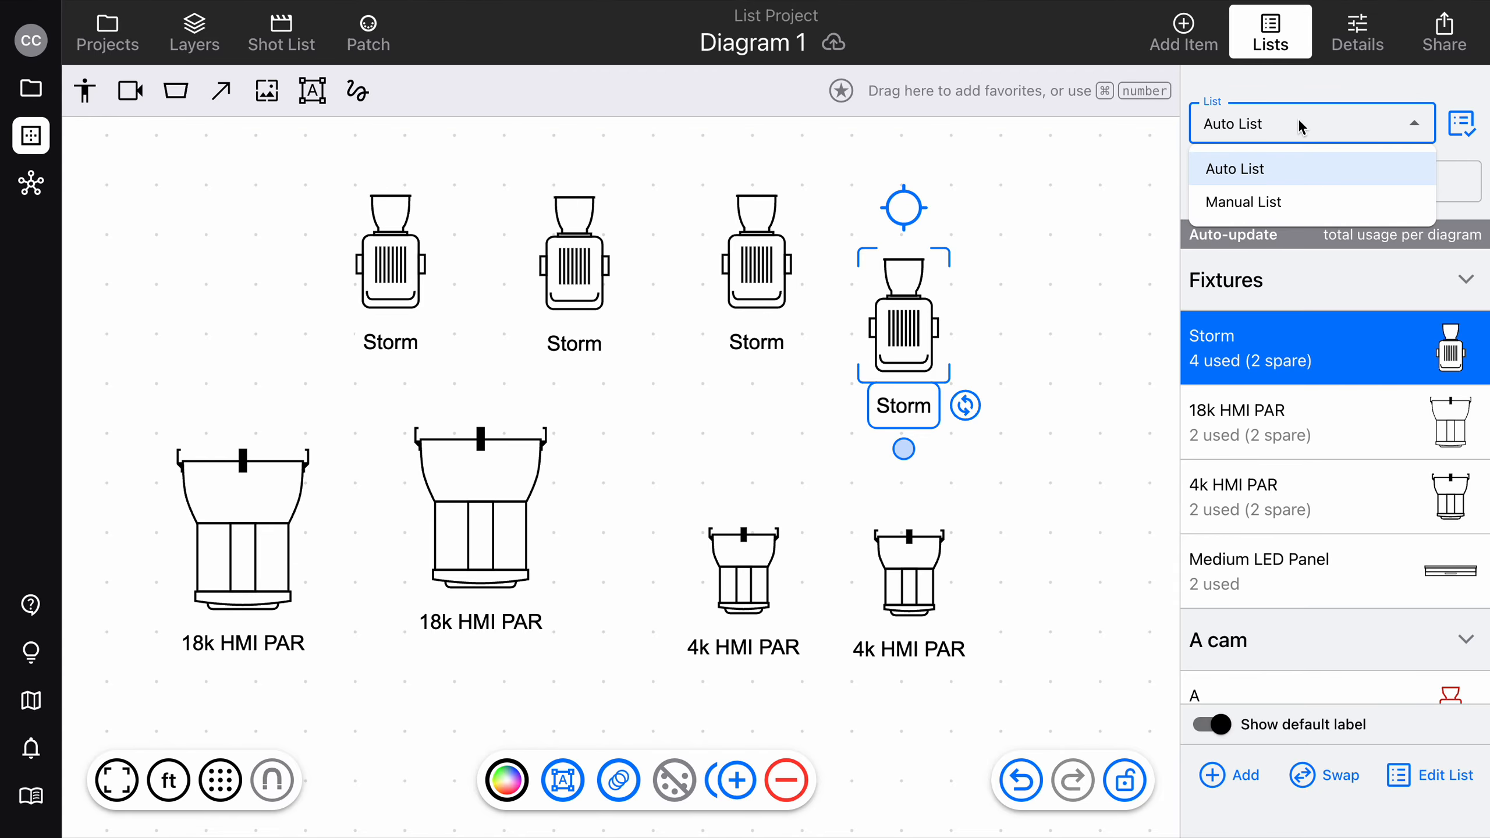
pyautogui.click(1284, 221)
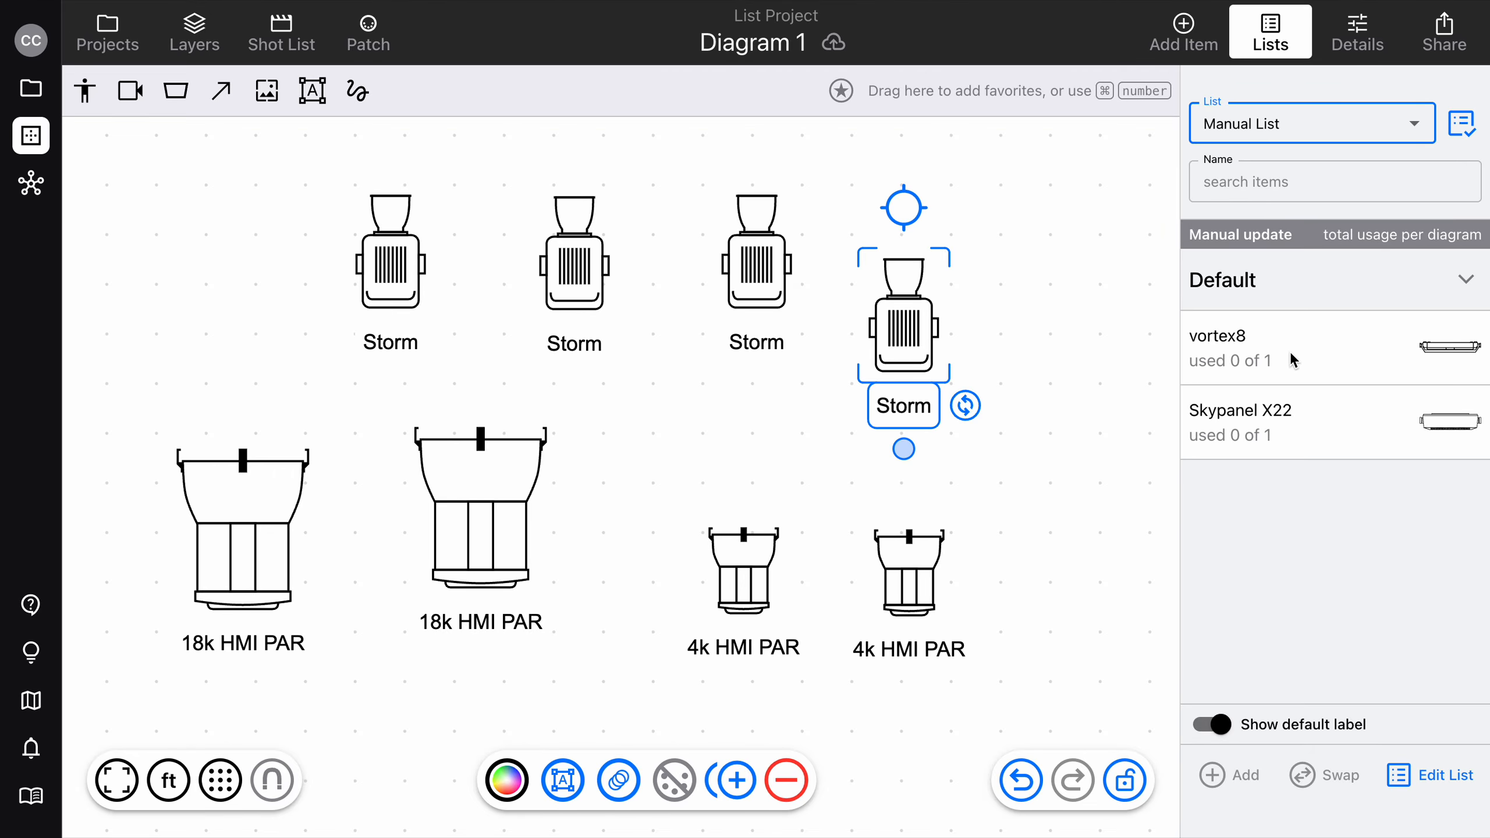
pyautogui.scroll(-2, 989, 317)
pyautogui.hscroll(3, 990, 317)
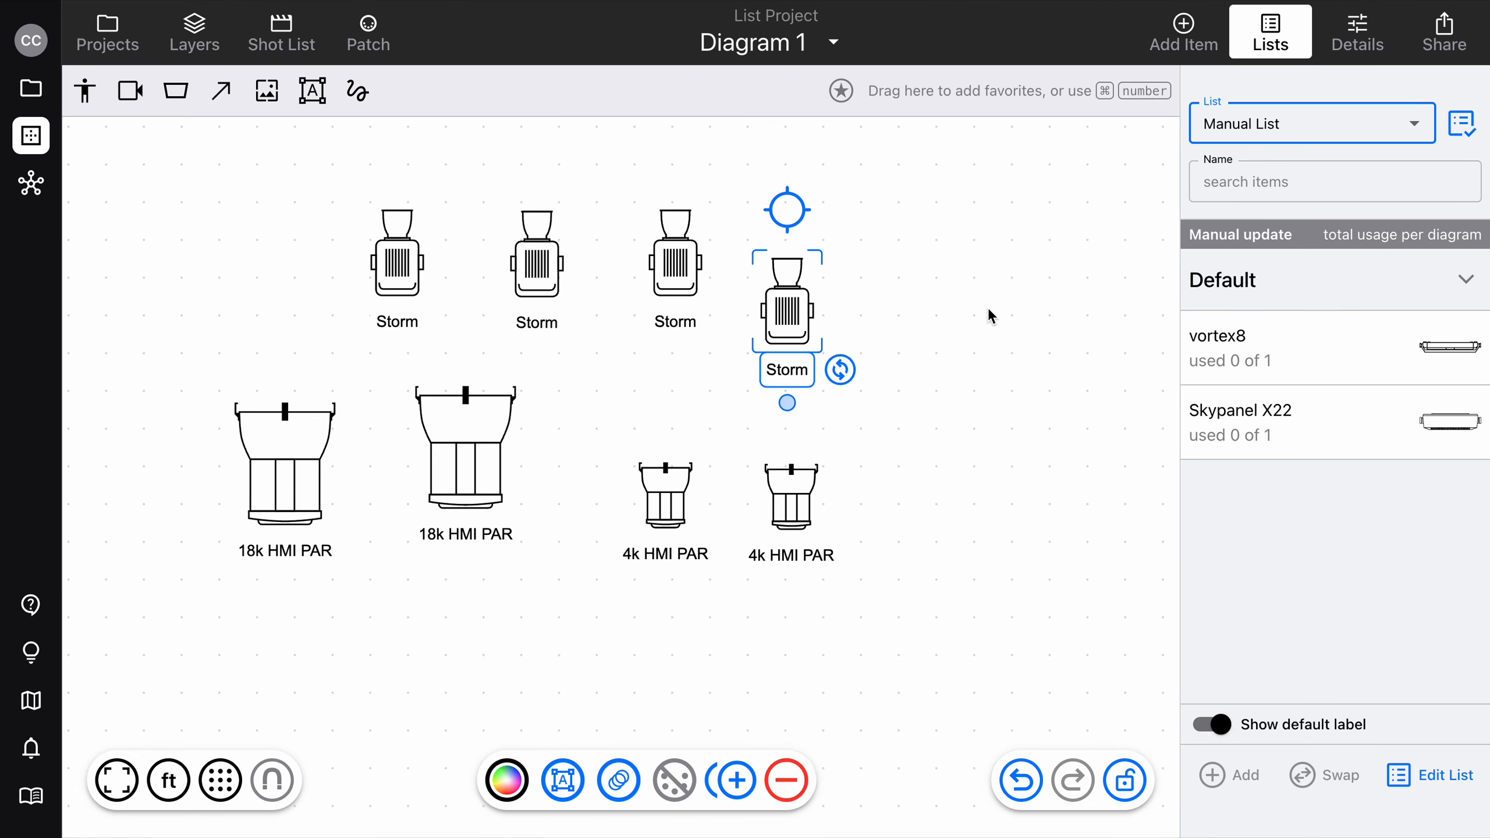
pyautogui.moveTo(1380, 422); pyautogui.dragTo(1002, 494)
pyautogui.click(1032, 347)
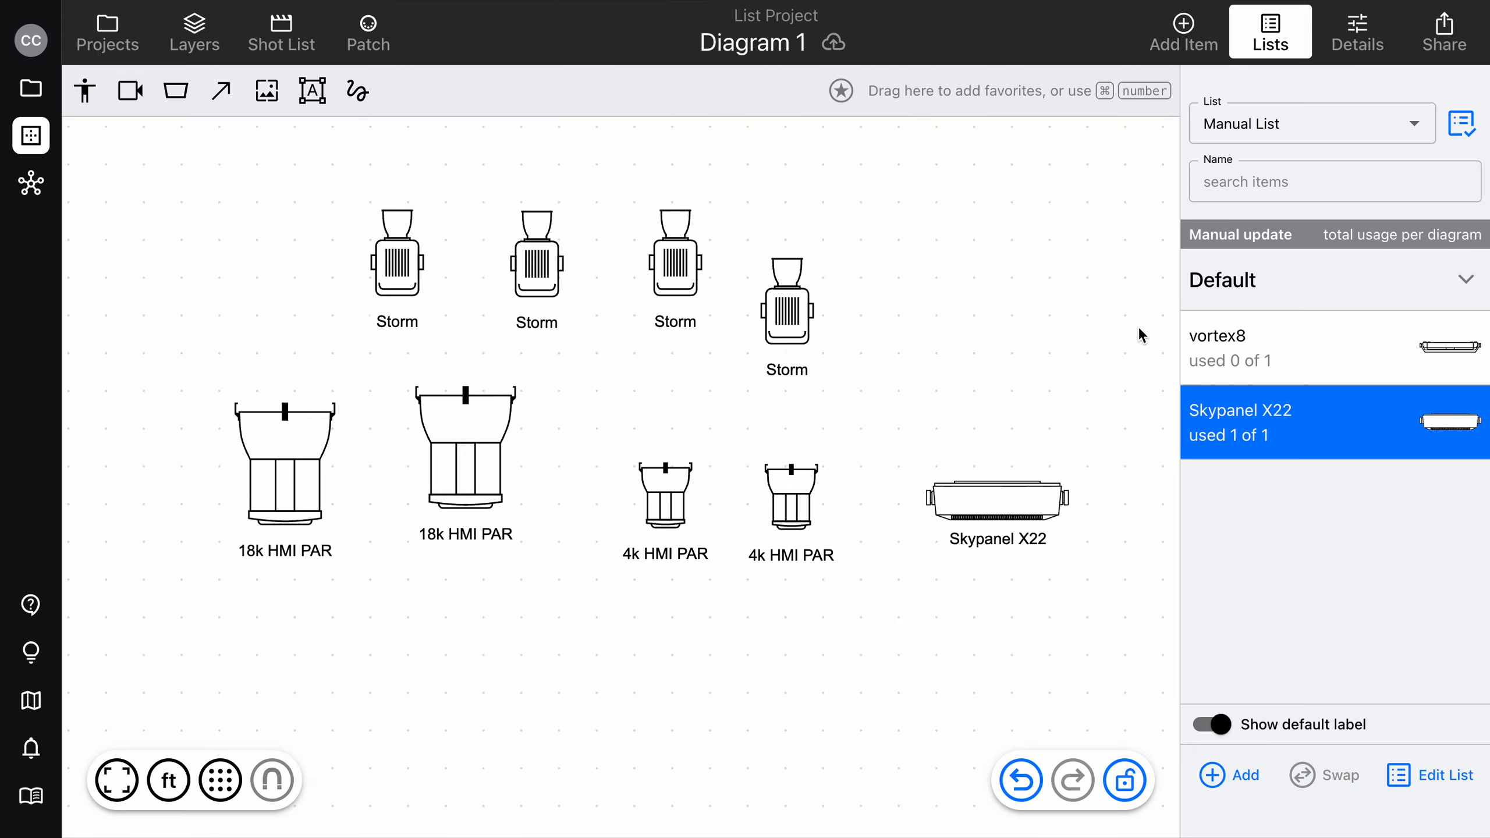
# Check the lists linked to Diagram 1, and add an unassigned item with the default name to Manual List.
pyautogui.click(1462, 125)
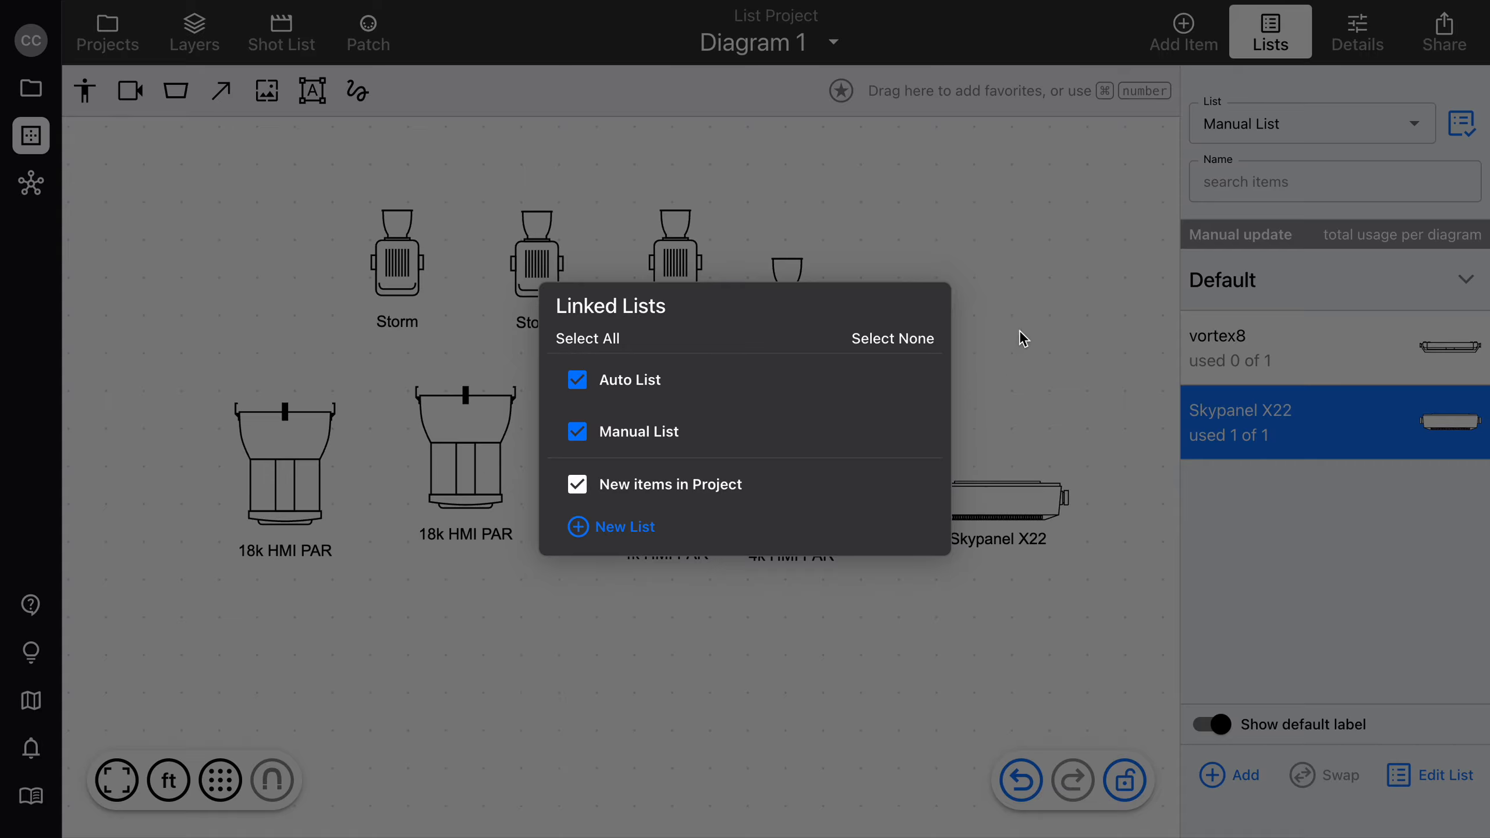
pyautogui.click(1059, 336)
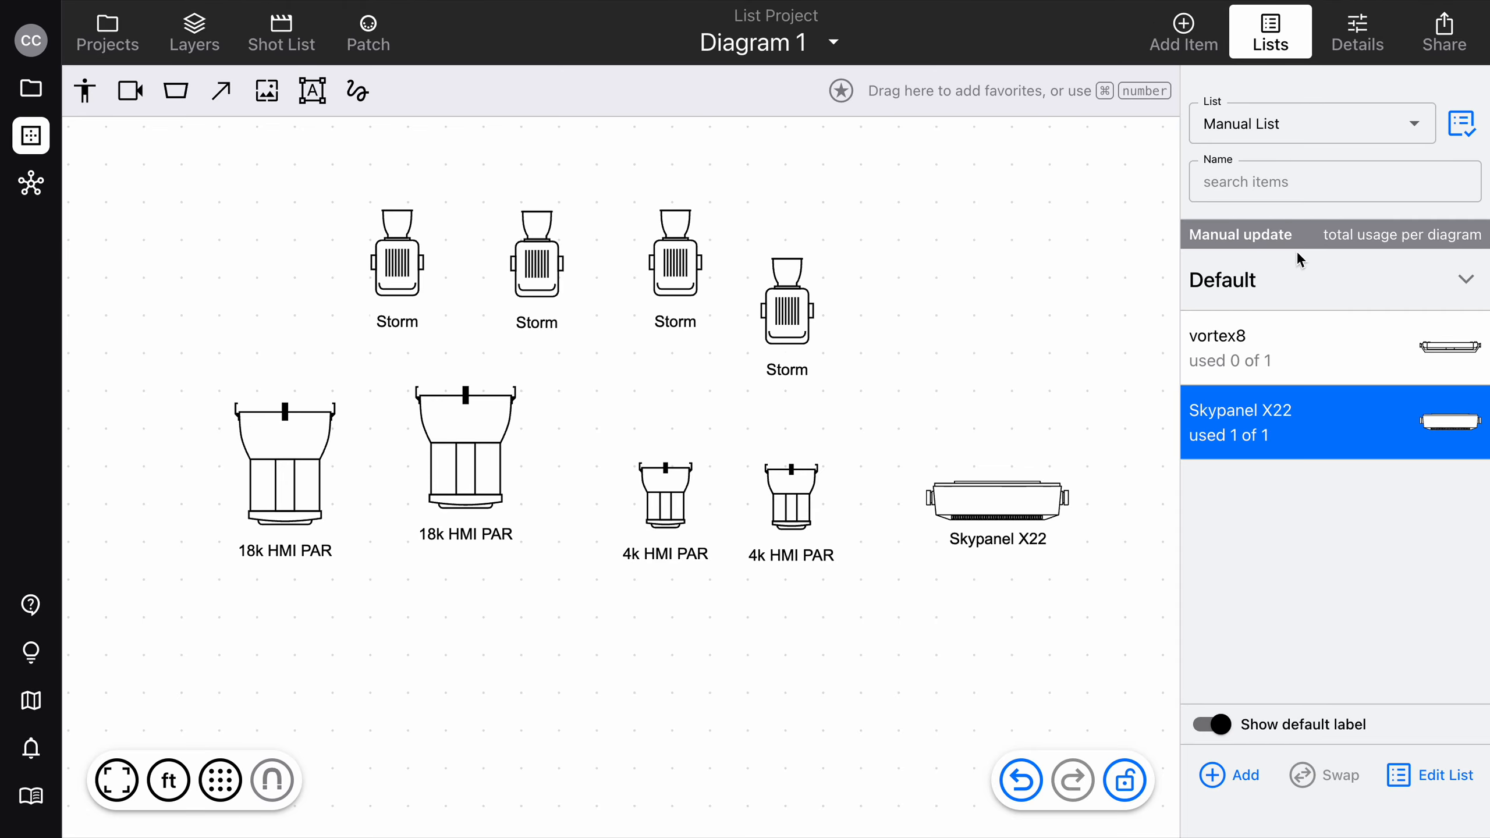
pyautogui.click(1446, 775)
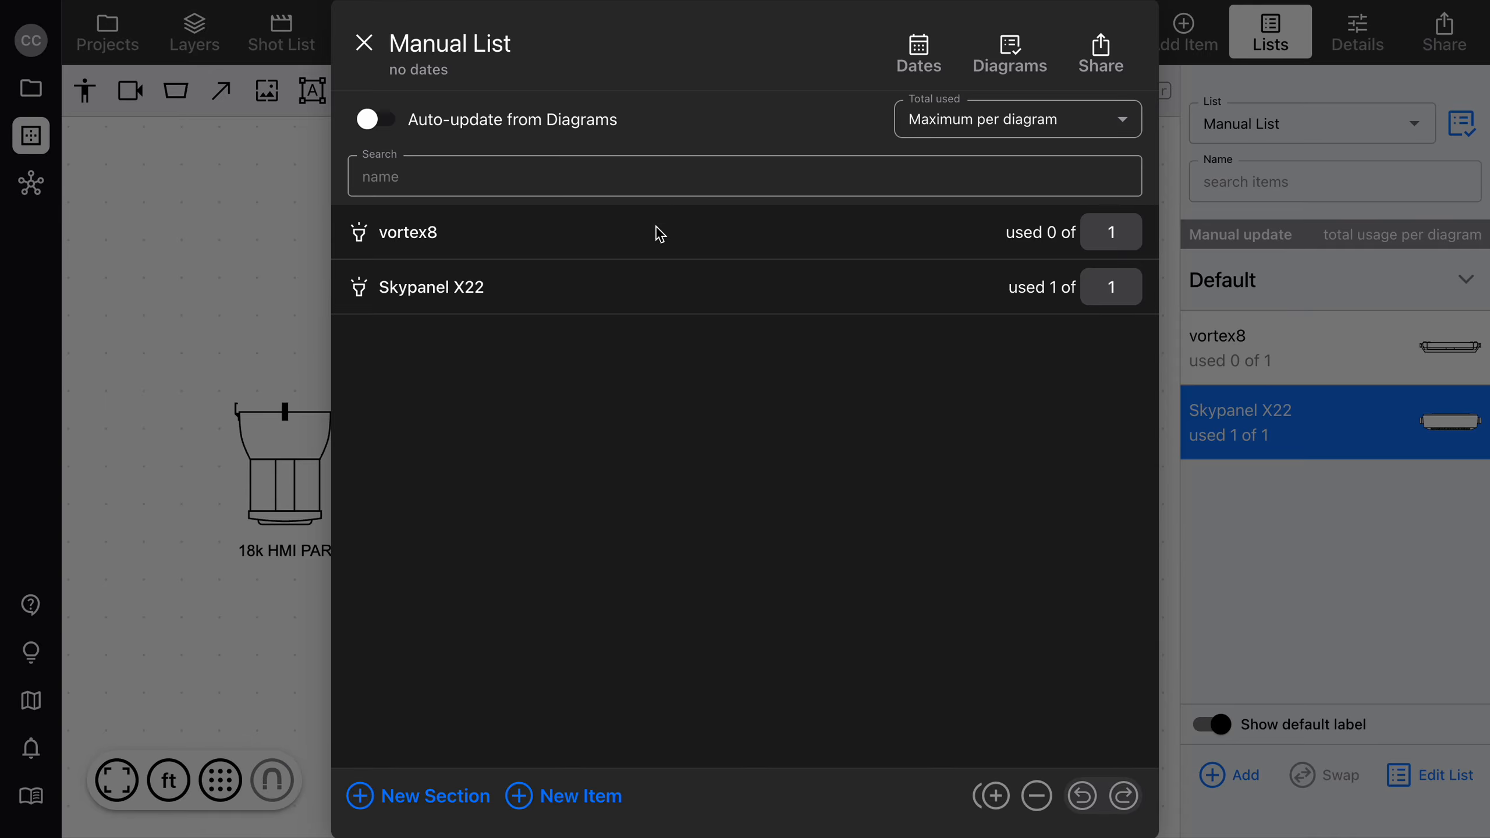
pyautogui.click(582, 806)
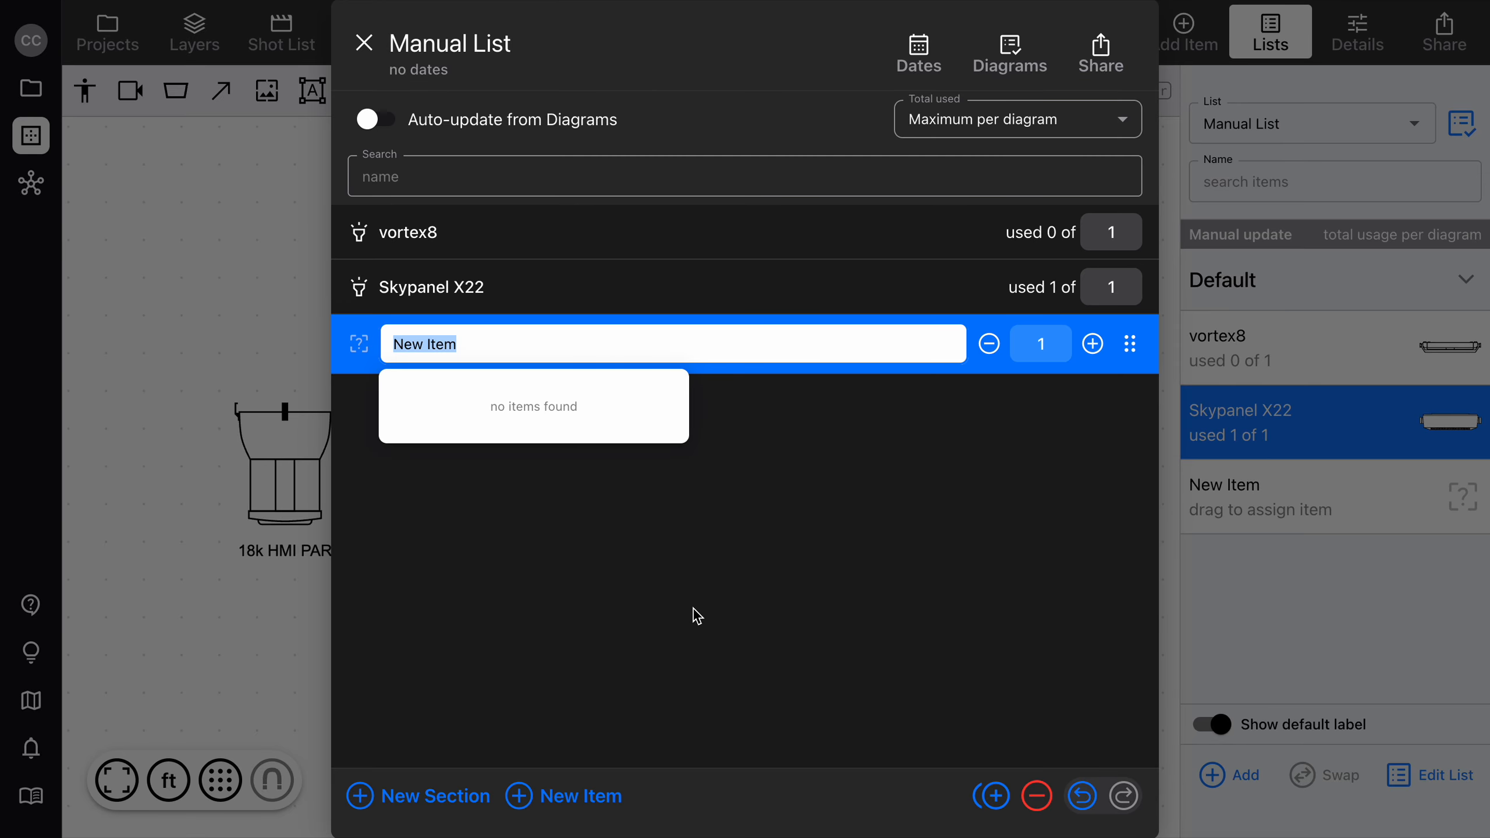
pyautogui.click(719, 606)
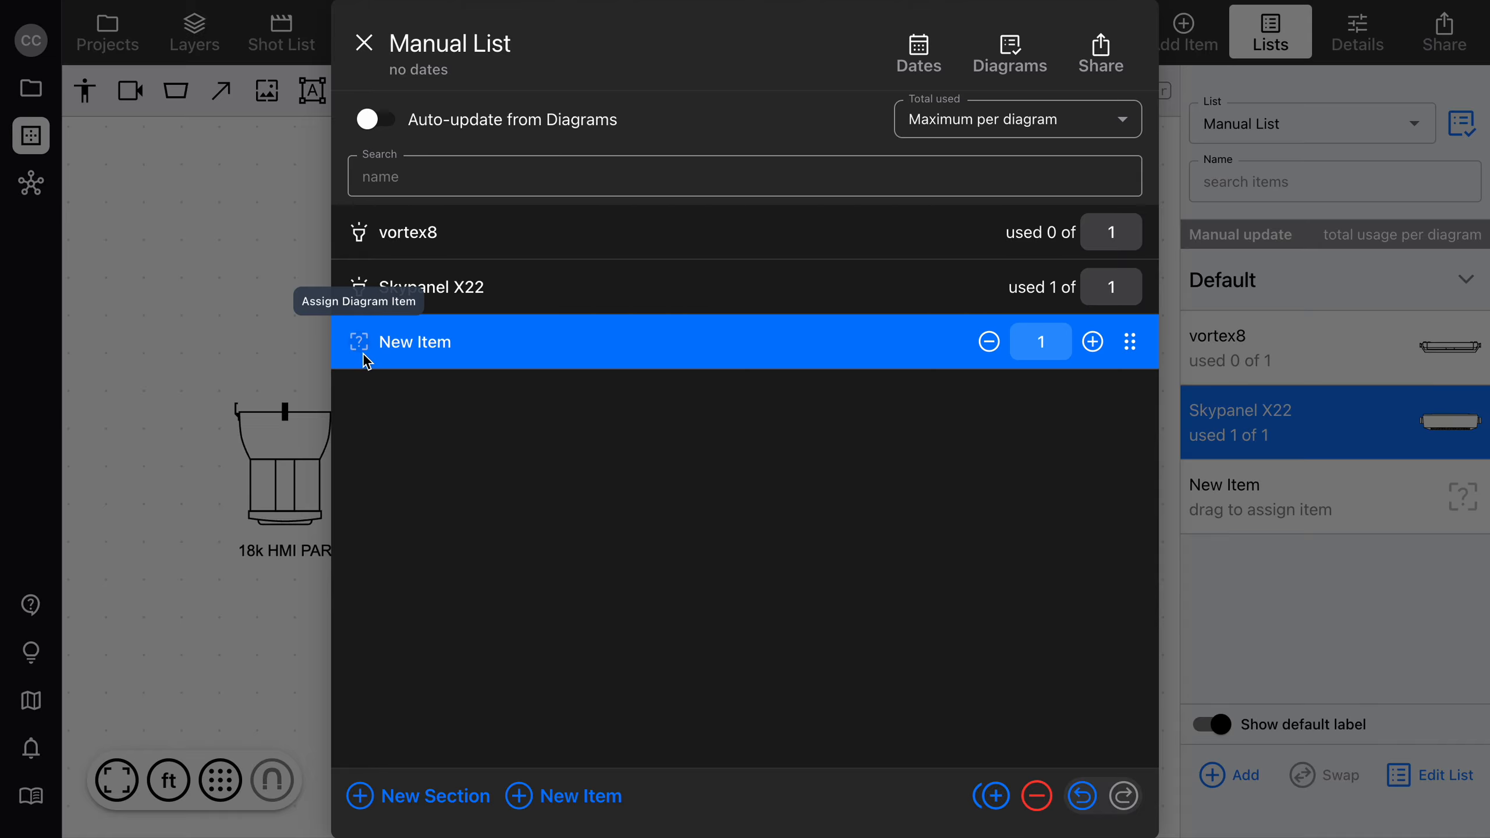
pyautogui.click(364, 43)
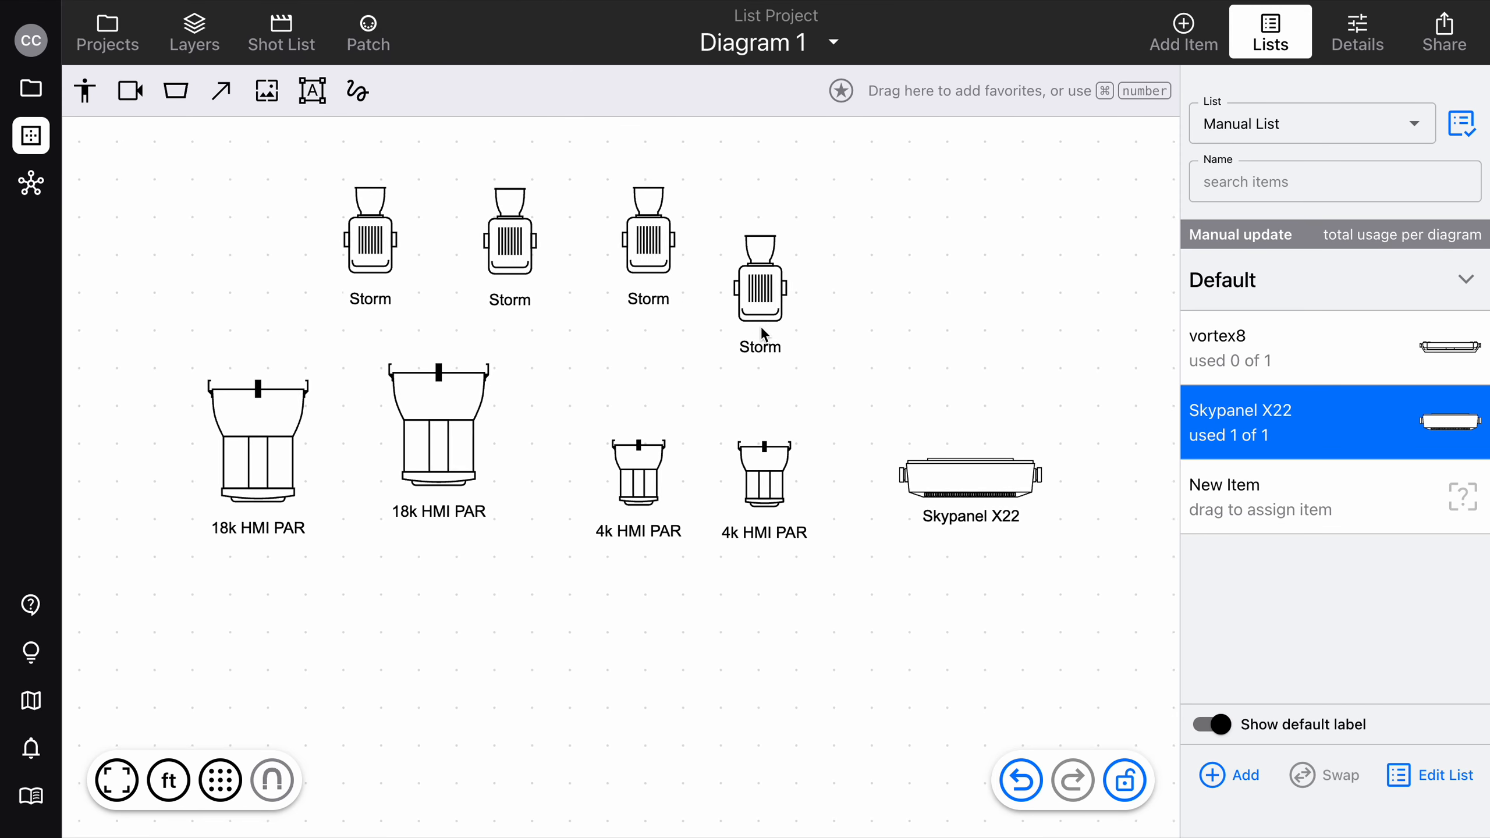
# Browse the full item library, with all manufacturers and categories included, for items to add to the diagram.
pyautogui.scroll(-3, 762, 334)
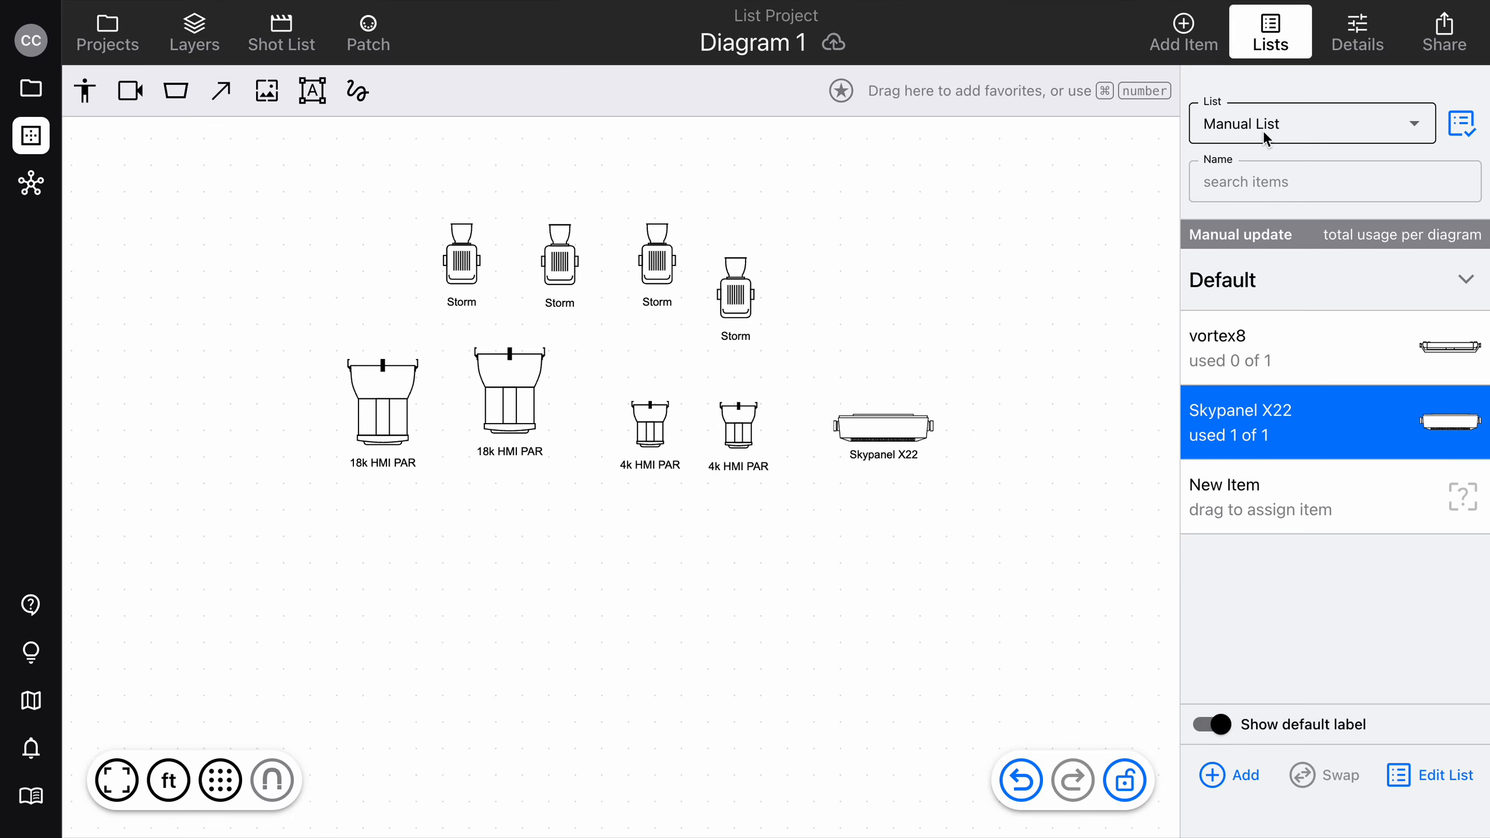
pyautogui.click(1170, 31)
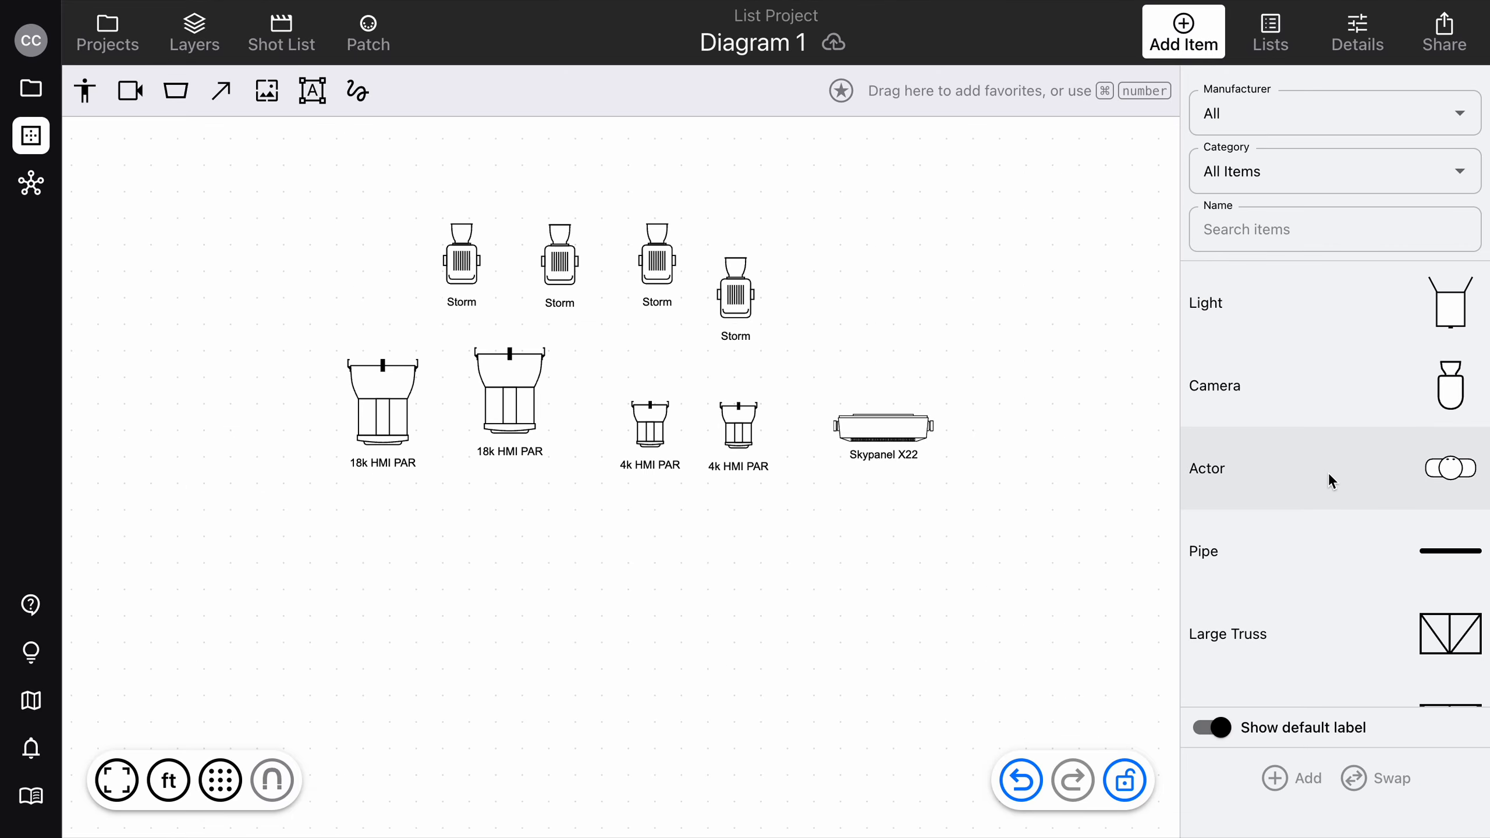
pyautogui.scroll(-5, 1328, 476)
pyautogui.scroll(-5, 1328, 477)
pyautogui.scroll(2, 1328, 432)
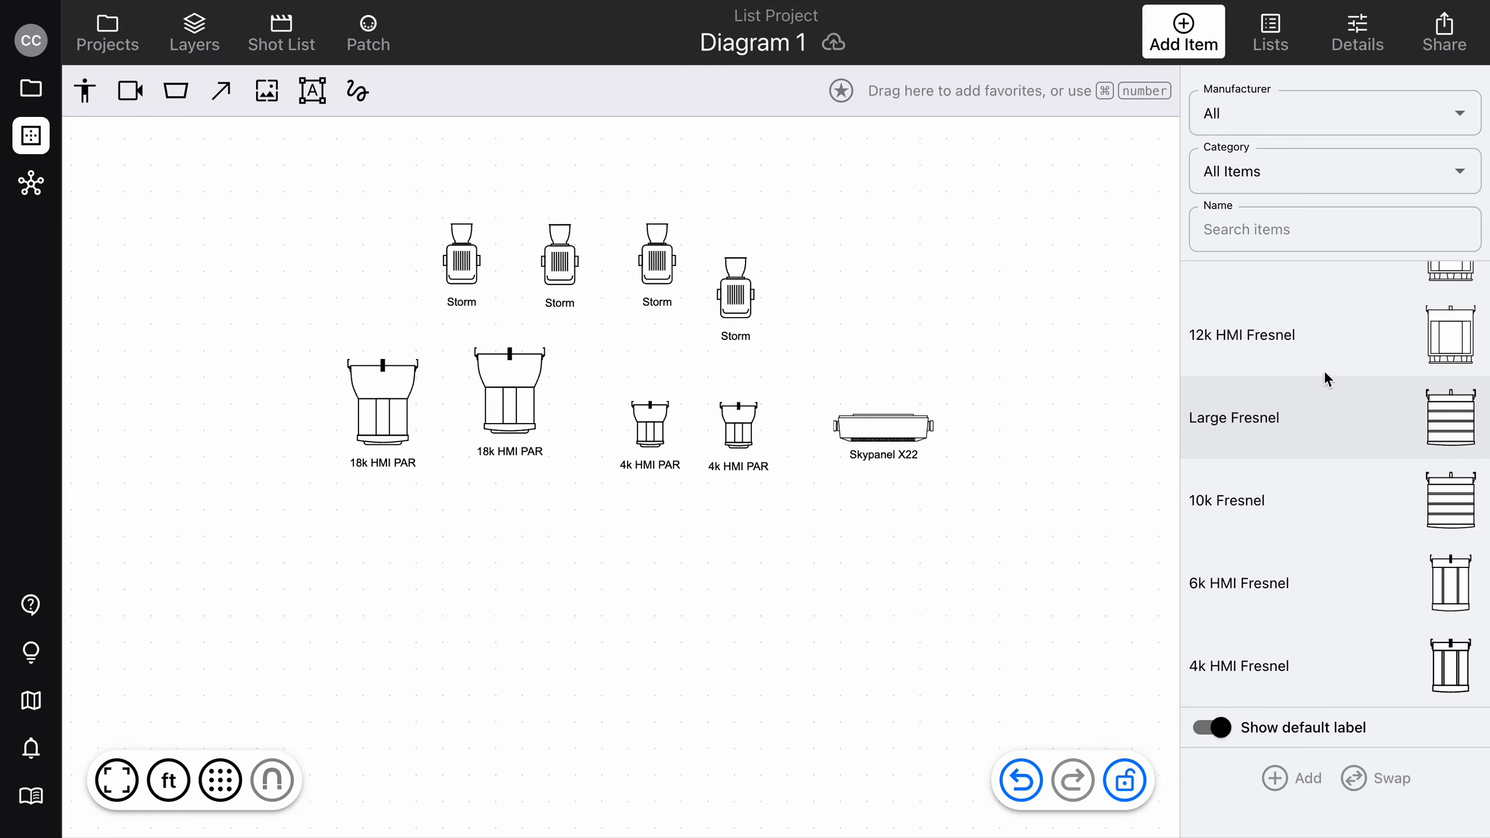
pyautogui.scroll(3, 1348, 348)
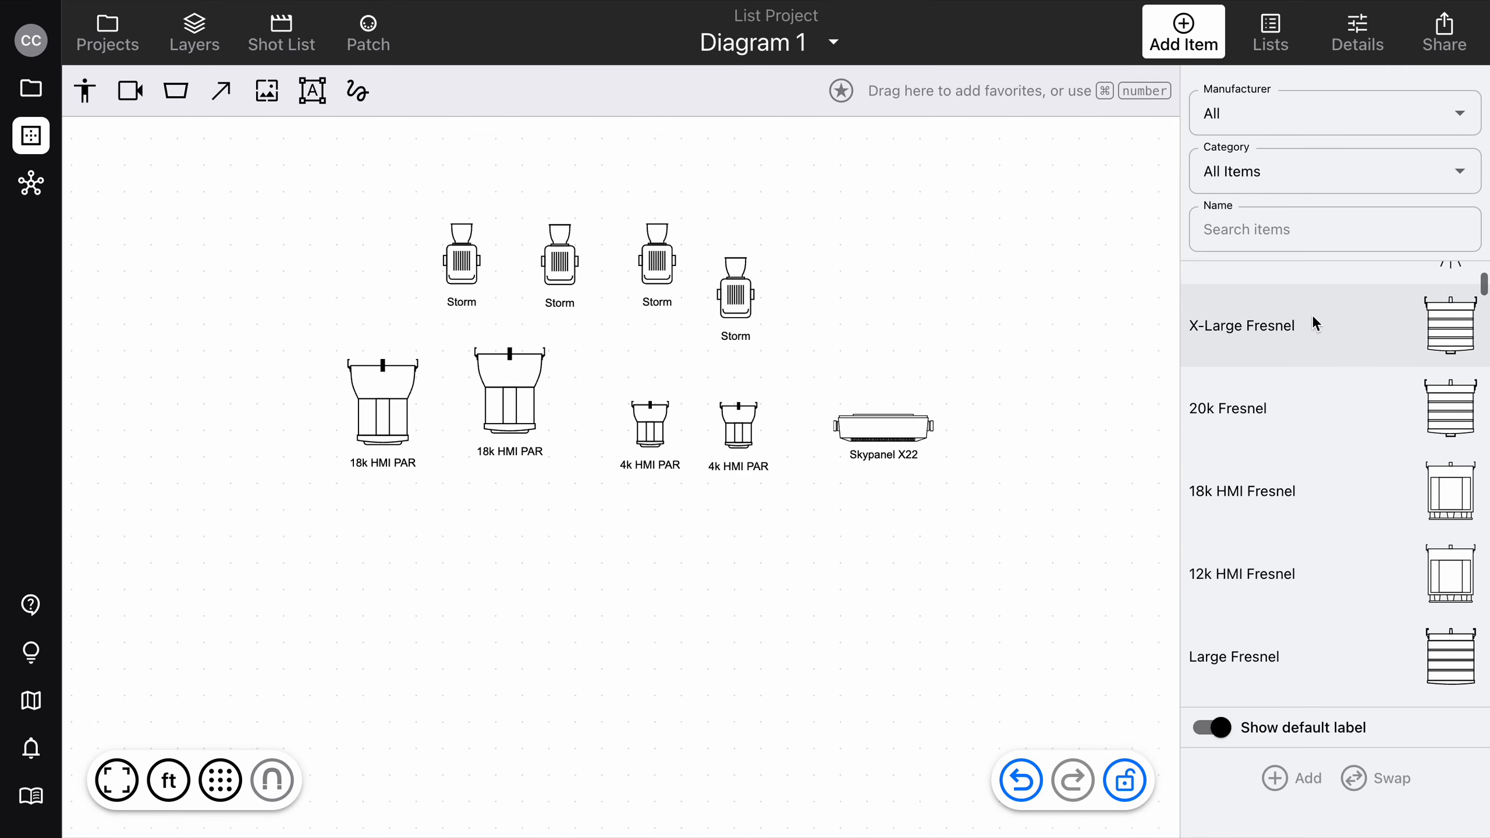
# Place an X-Large Fresnel from the item library on the diagram below the 4k HMI PARs.
pyautogui.moveTo(1369, 324); pyautogui.dragTo(674, 573)
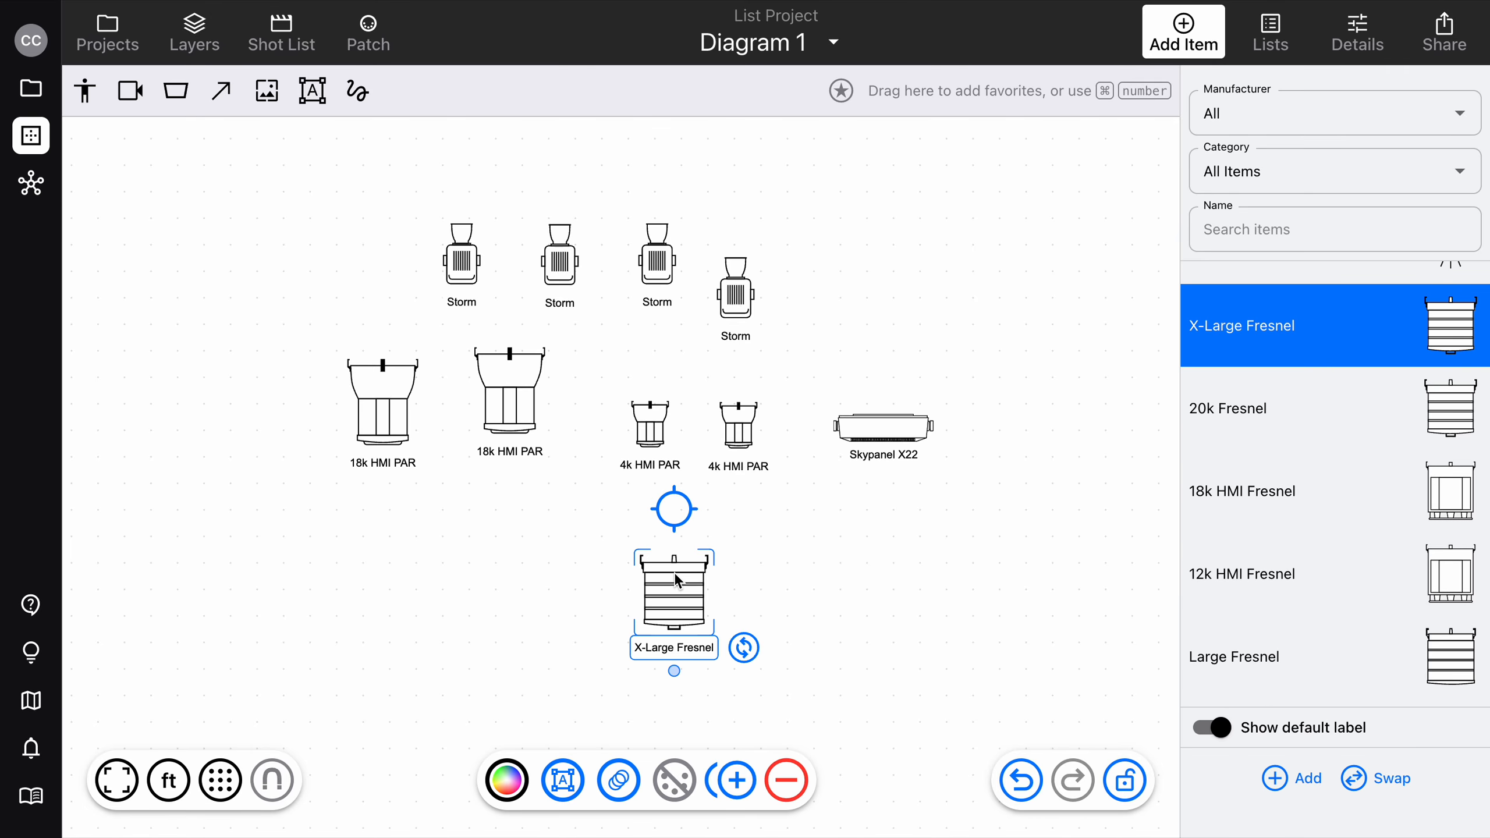
pyautogui.click(926, 579)
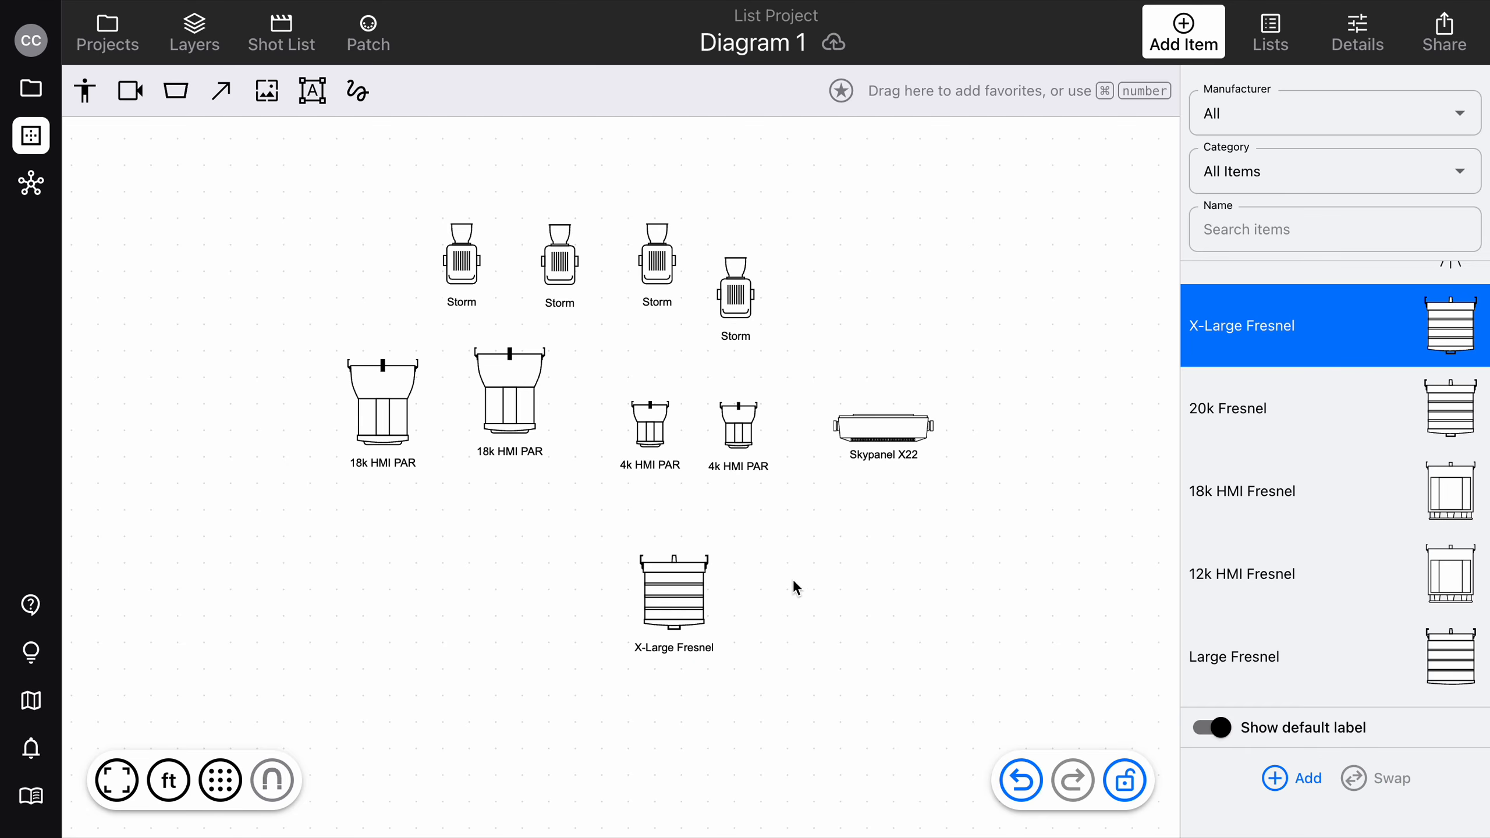
# Return to Manual List and assign its New Item a fresnel light symbol by searching the item types for "fres".
pyautogui.click(1270, 44)
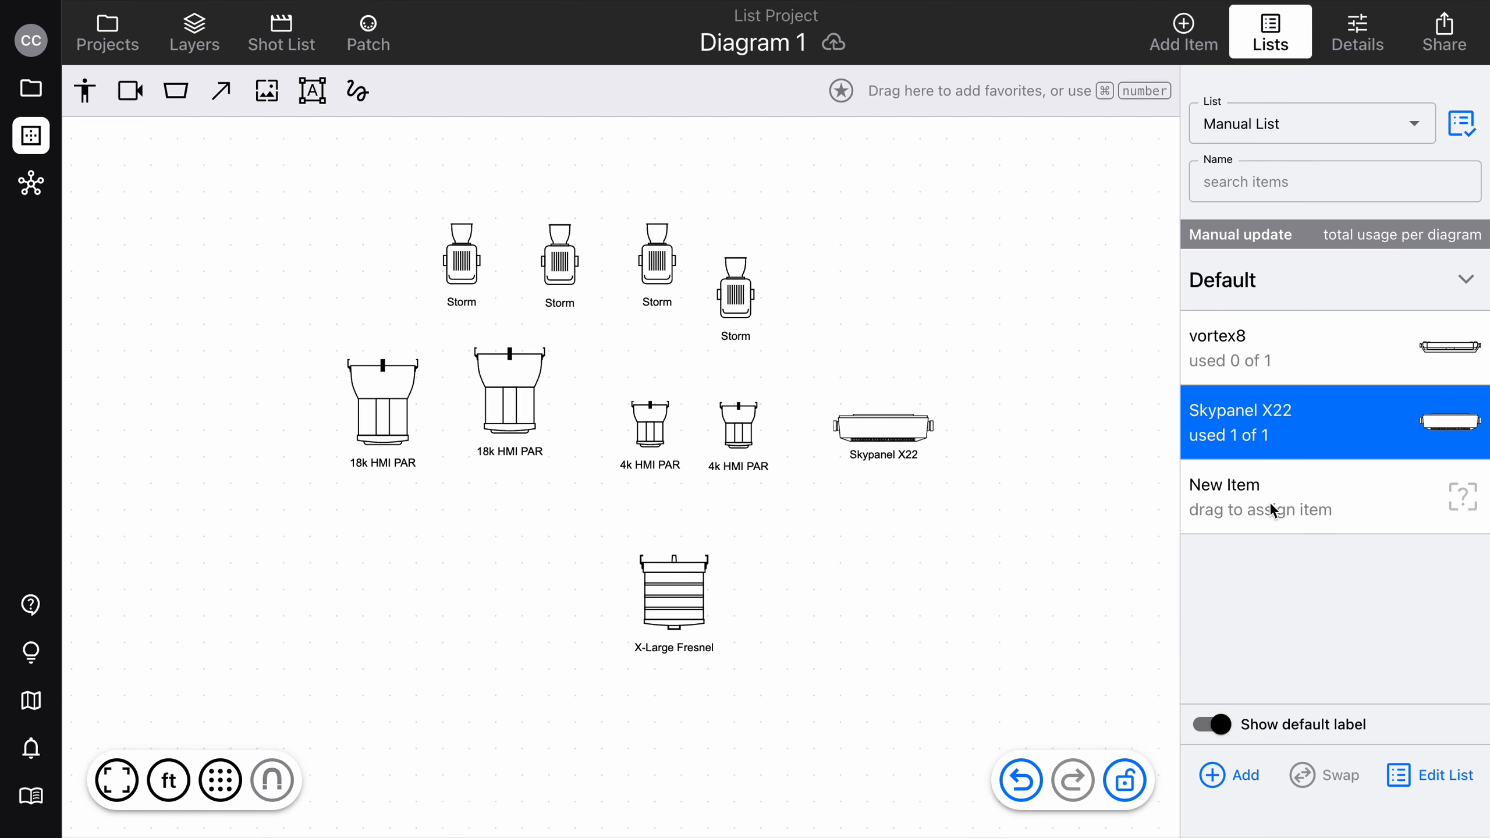
pyautogui.moveTo(1357, 497); pyautogui.dragTo(1316, 505)
pyautogui.click(1437, 770)
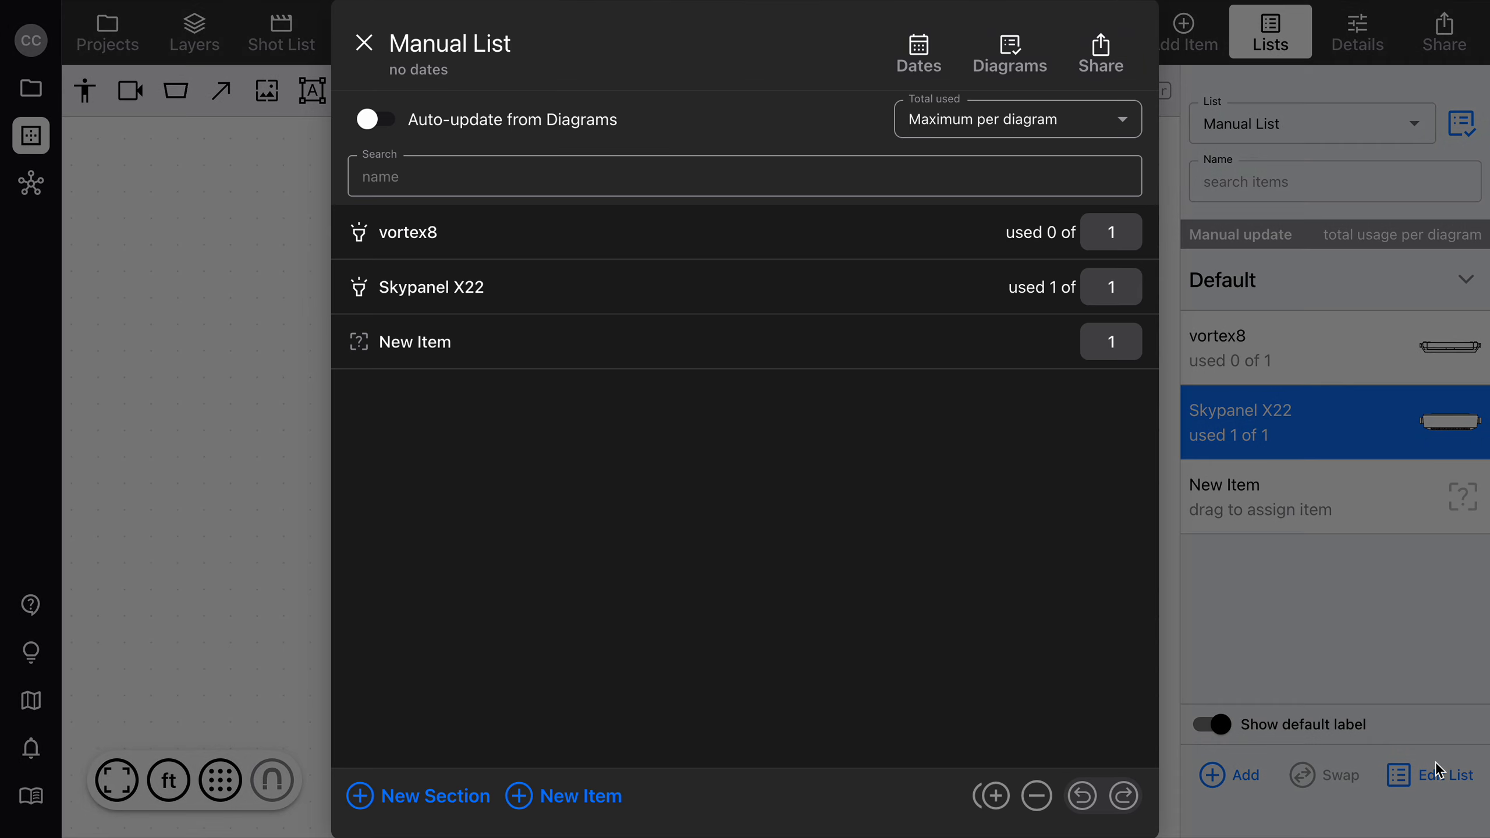
pyautogui.click(368, 352)
pyautogui.click(503, 322)
pyautogui.write('fr')
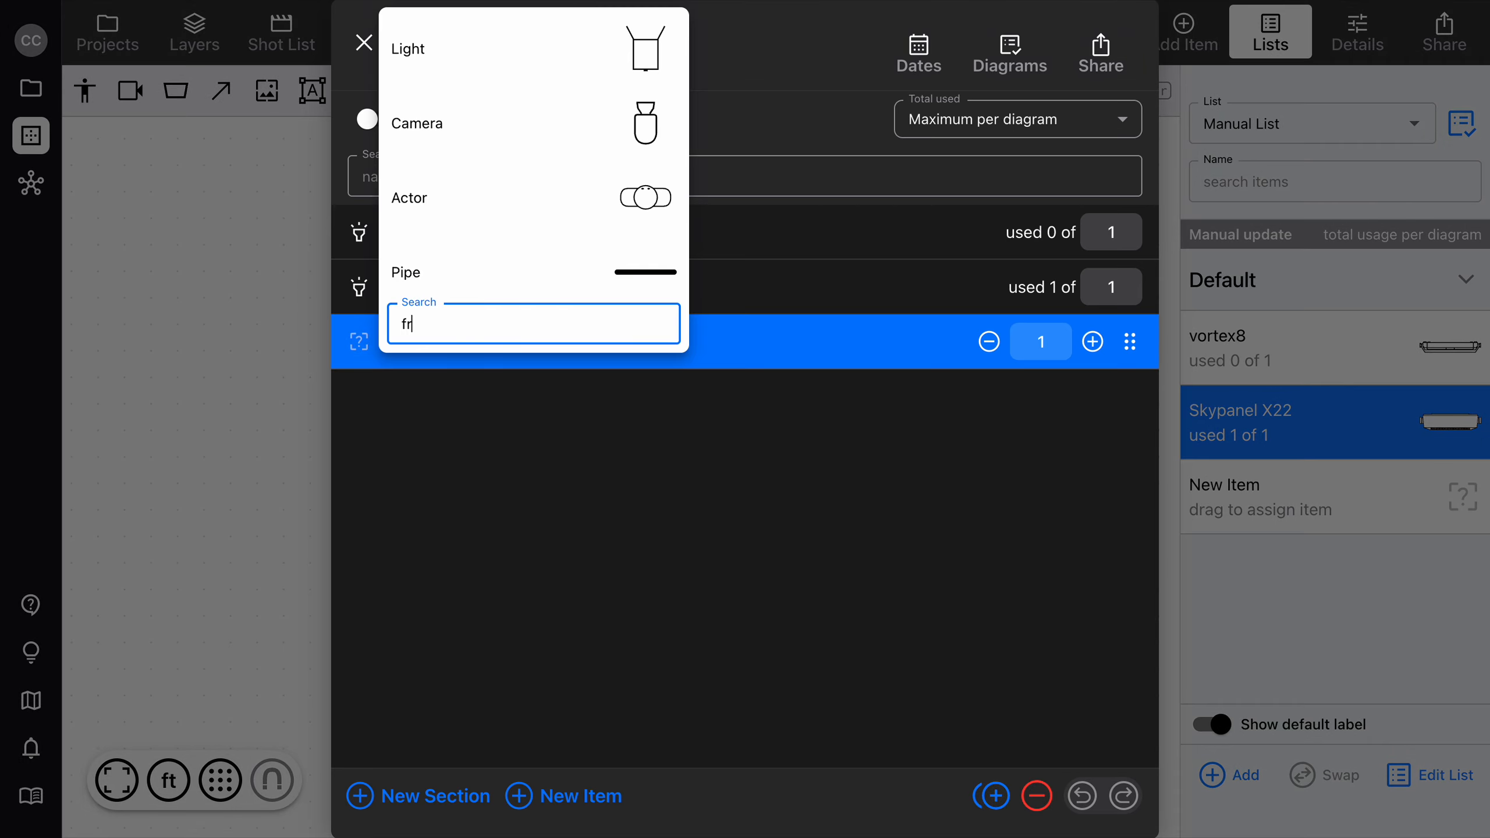
pyautogui.write('es')
pyautogui.click(515, 50)
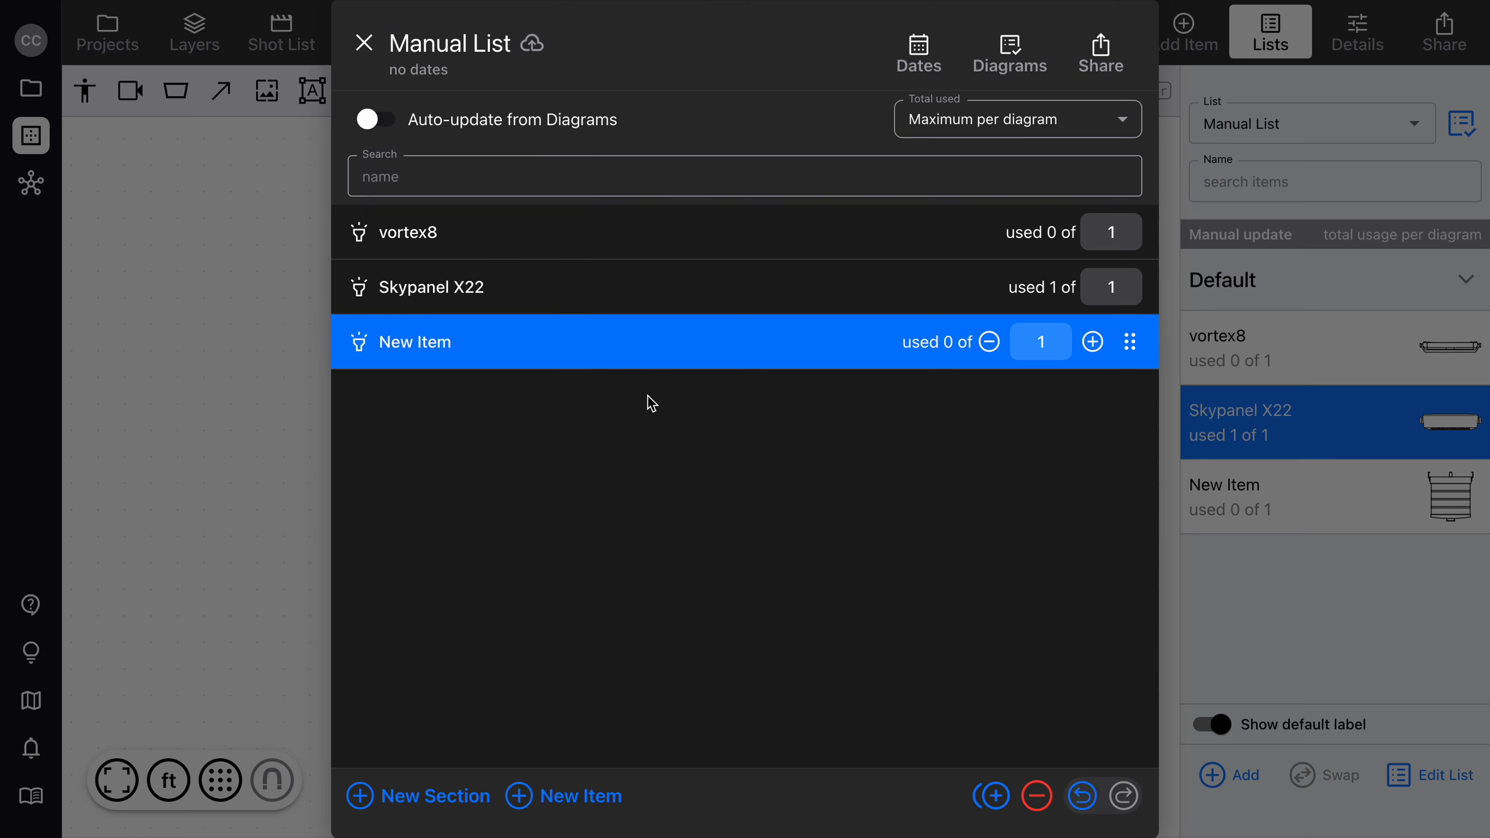
pyautogui.click(1328, 591)
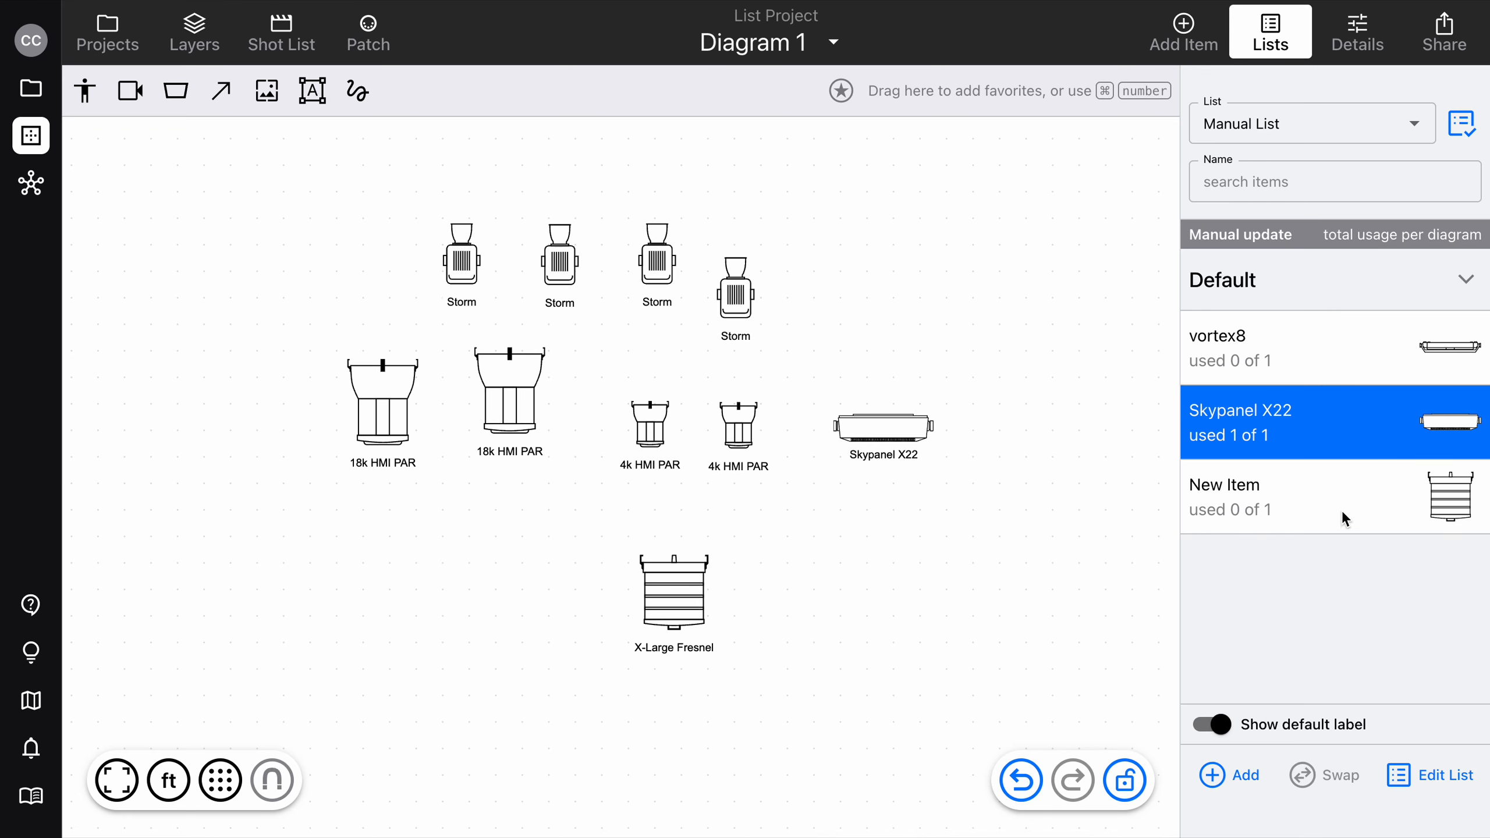
# Place New Item from Manual List below the Skypanel X22 and delete the X-Large Fresnel from the diagram.
pyautogui.moveTo(1345, 518); pyautogui.dragTo(942, 567)
pyautogui.click(662, 611)
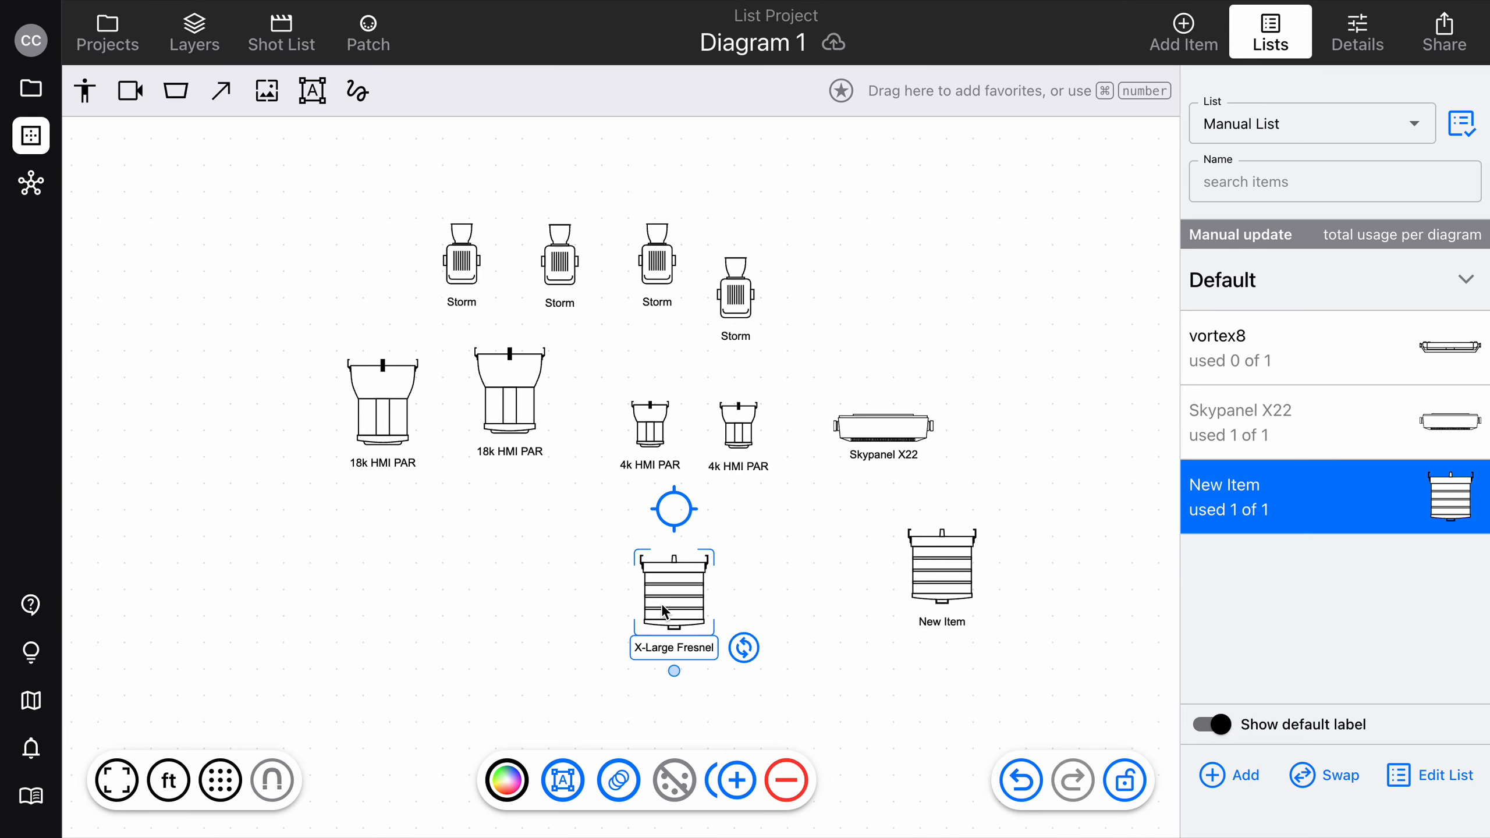
pyautogui.press('Delete')
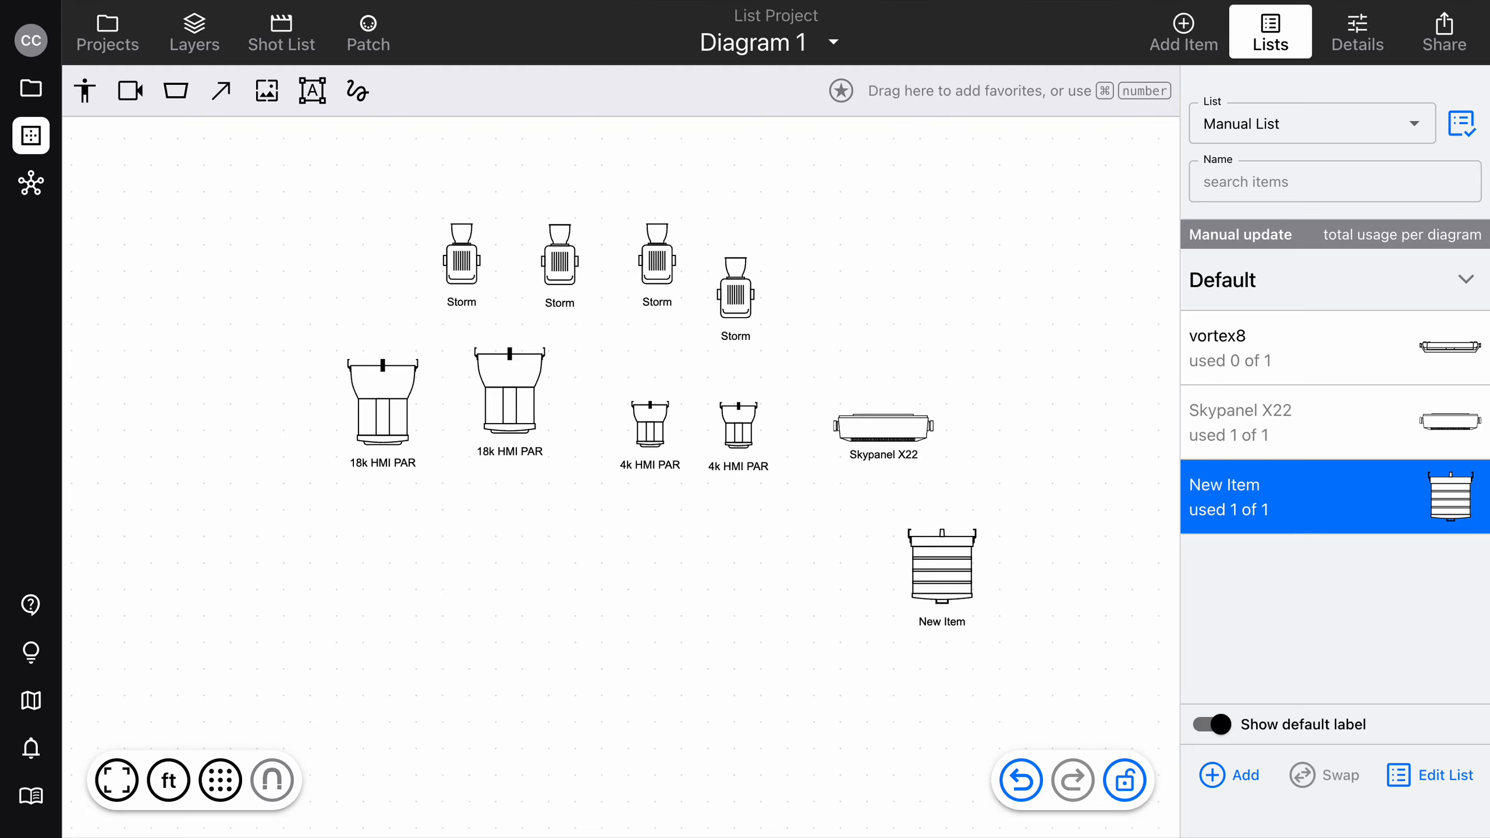
# Set the Skypanel X22 quantity in Manual List to 2 and place two more copies of the Skypanel X22 below the HMI PARs.
pyautogui.click(1440, 776)
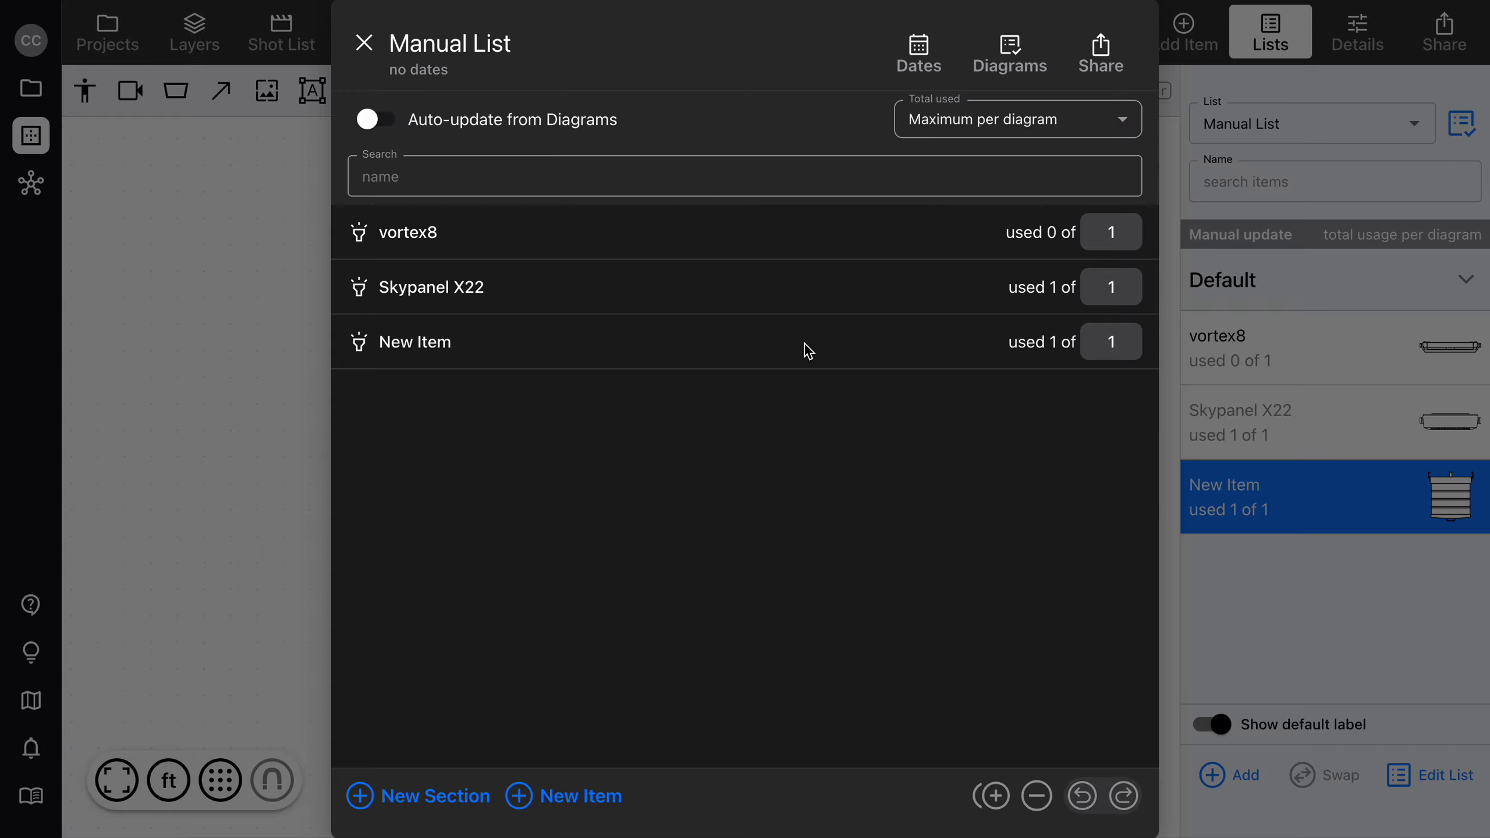
pyautogui.click(789, 294)
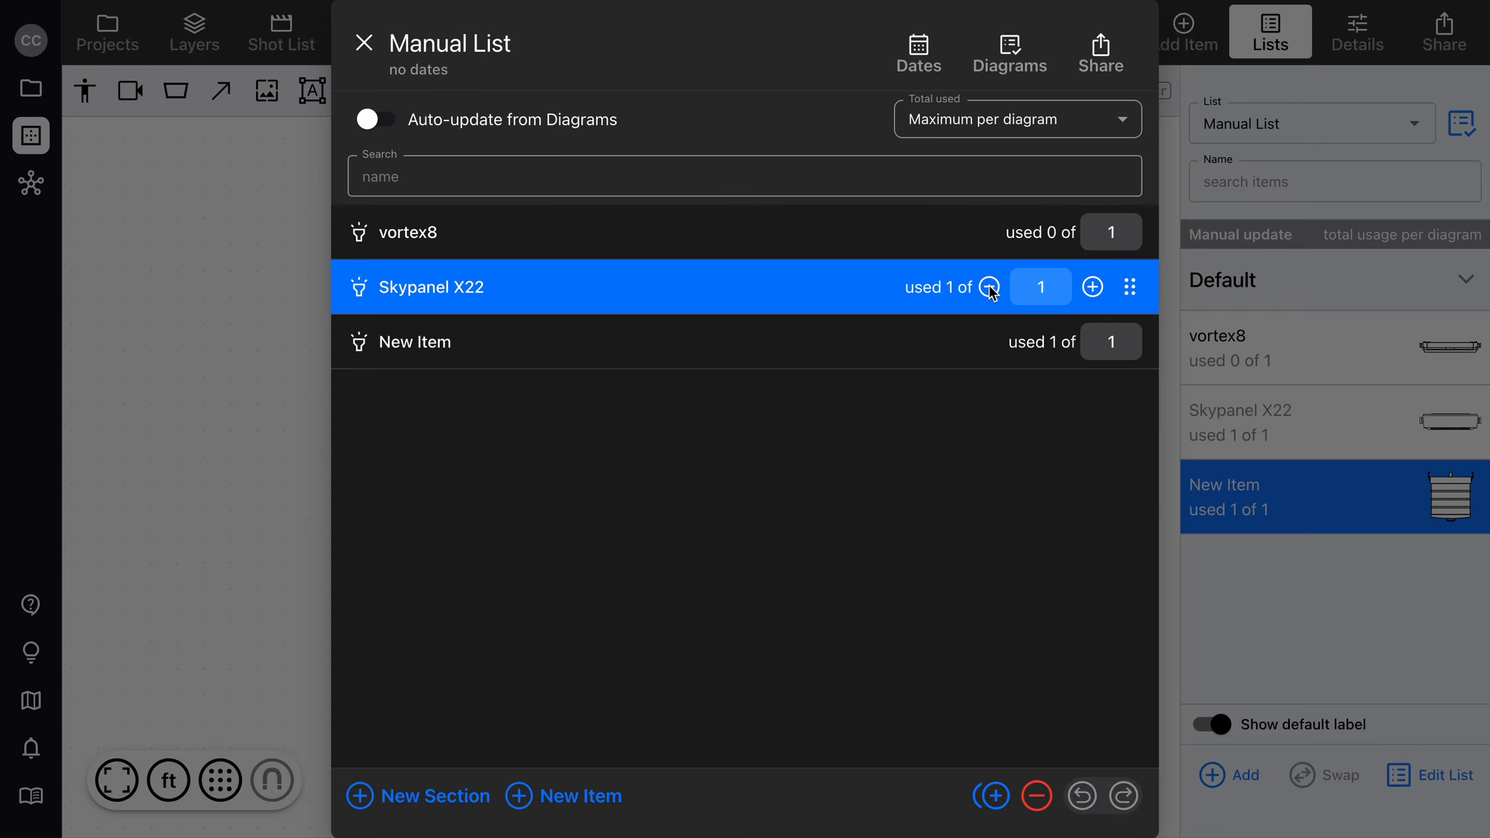
pyautogui.click(1092, 287)
pyautogui.click(1271, 584)
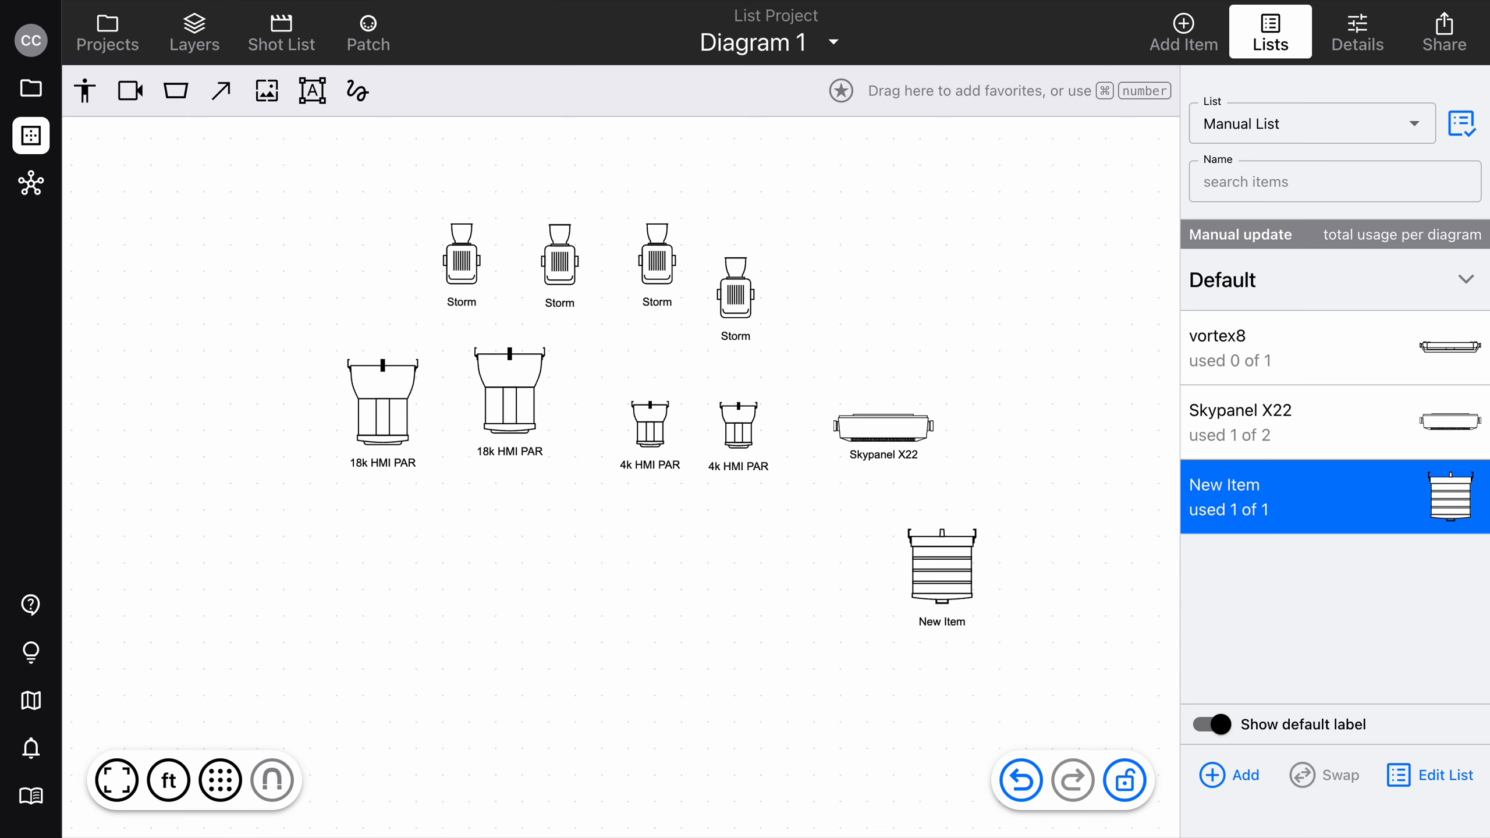
pyautogui.click(883, 435)
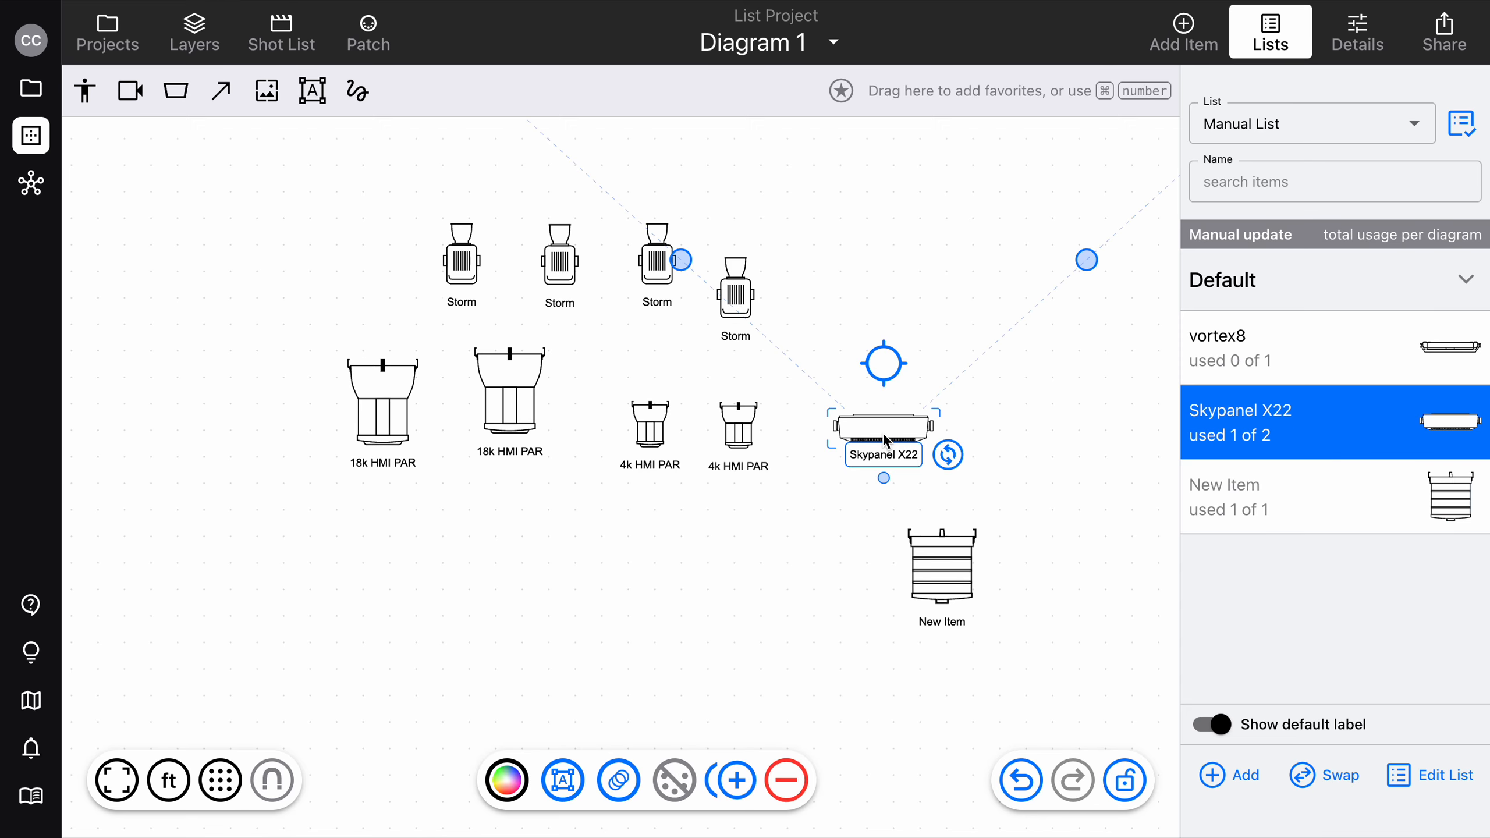
pyautogui.moveTo(886, 437); pyautogui.dragTo(320, 599)
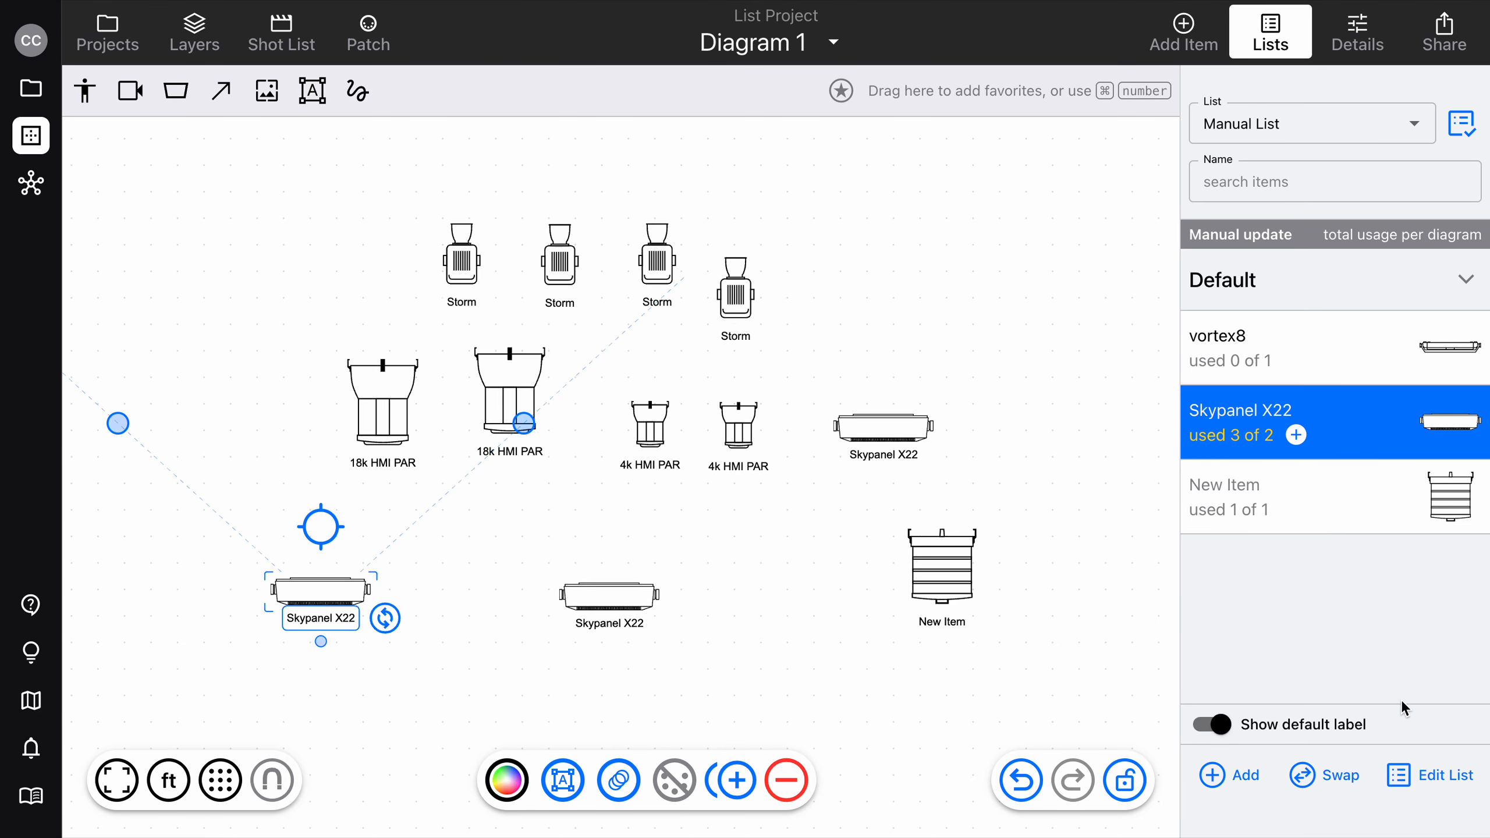
# Raise the Skypanel X22 quantity to 3 in the Manual List editor and return it to 2.
pyautogui.click(1433, 769)
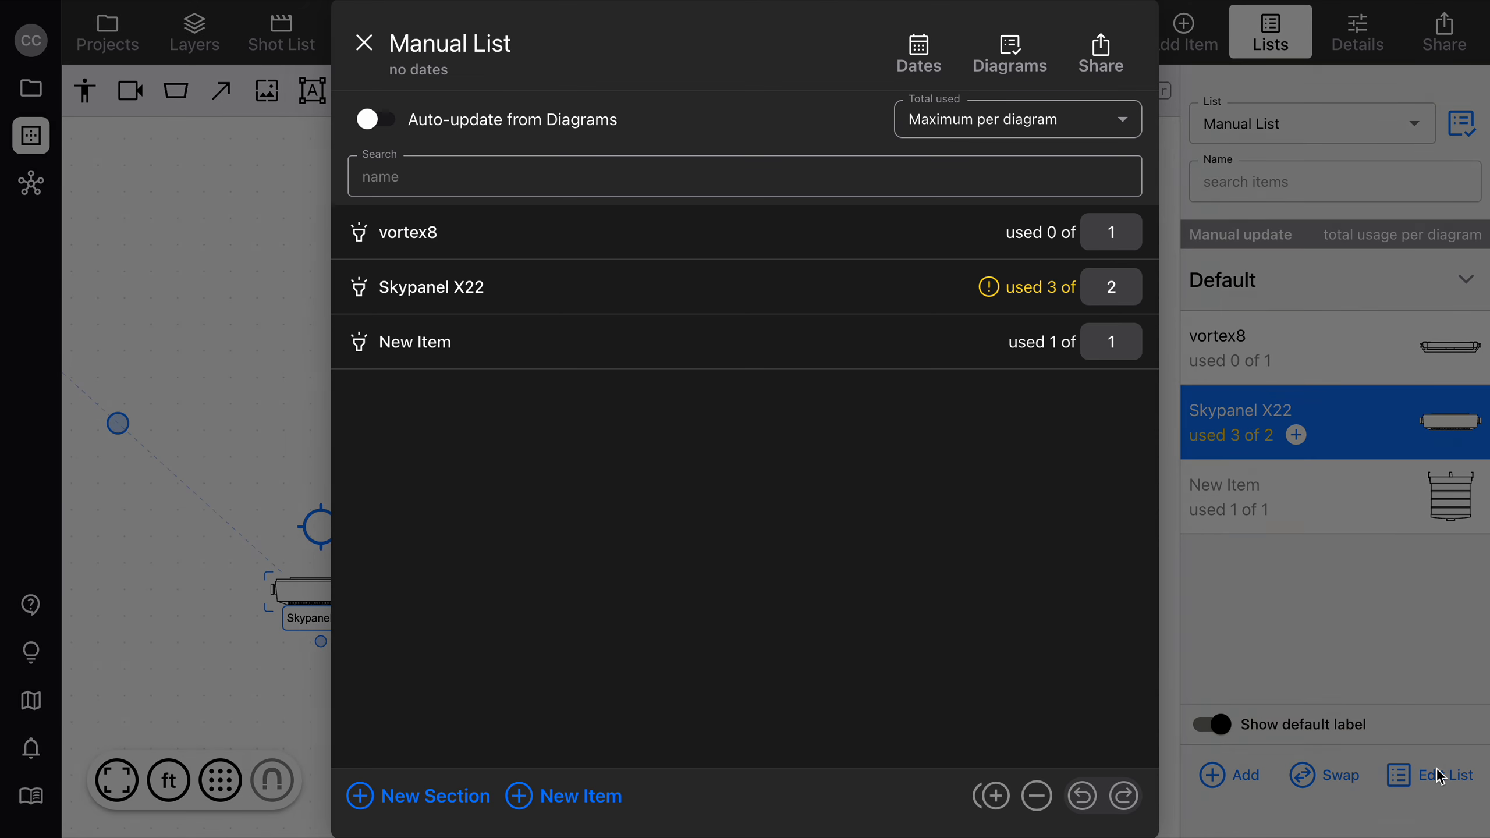
pyautogui.click(926, 285)
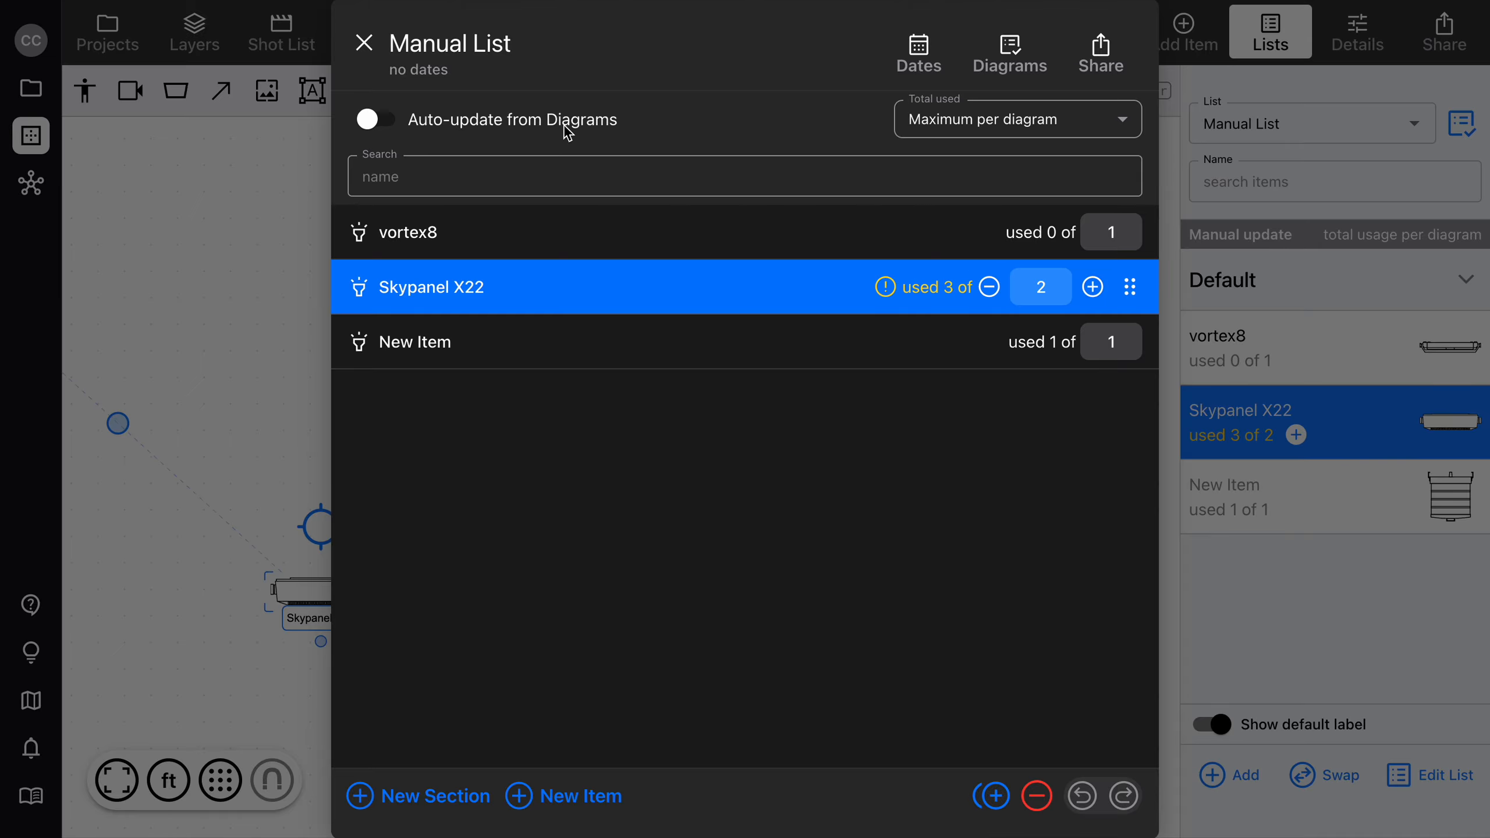
pyautogui.click(1092, 287)
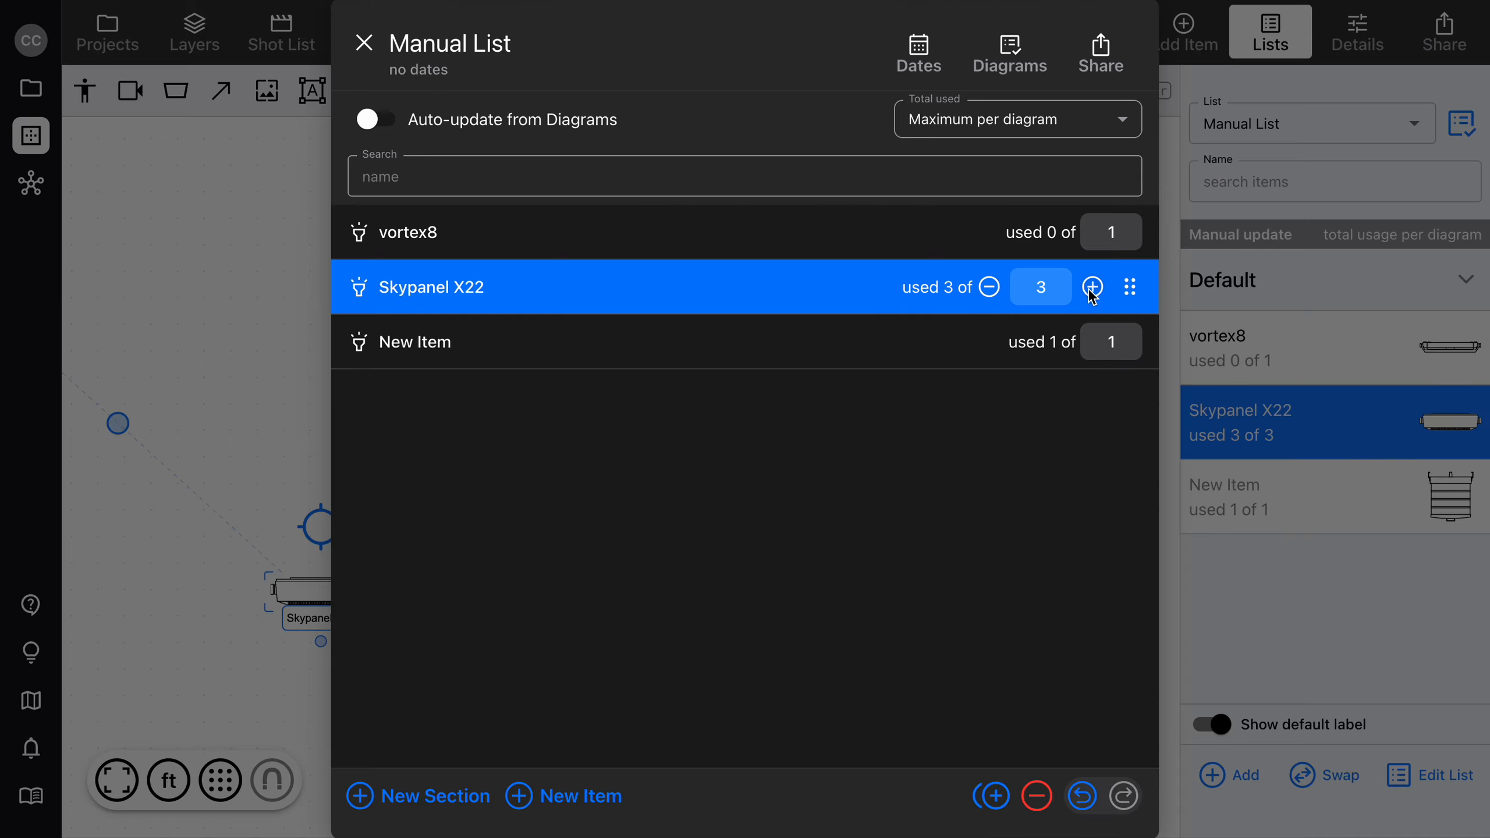
pyautogui.click(988, 287)
pyautogui.click(364, 42)
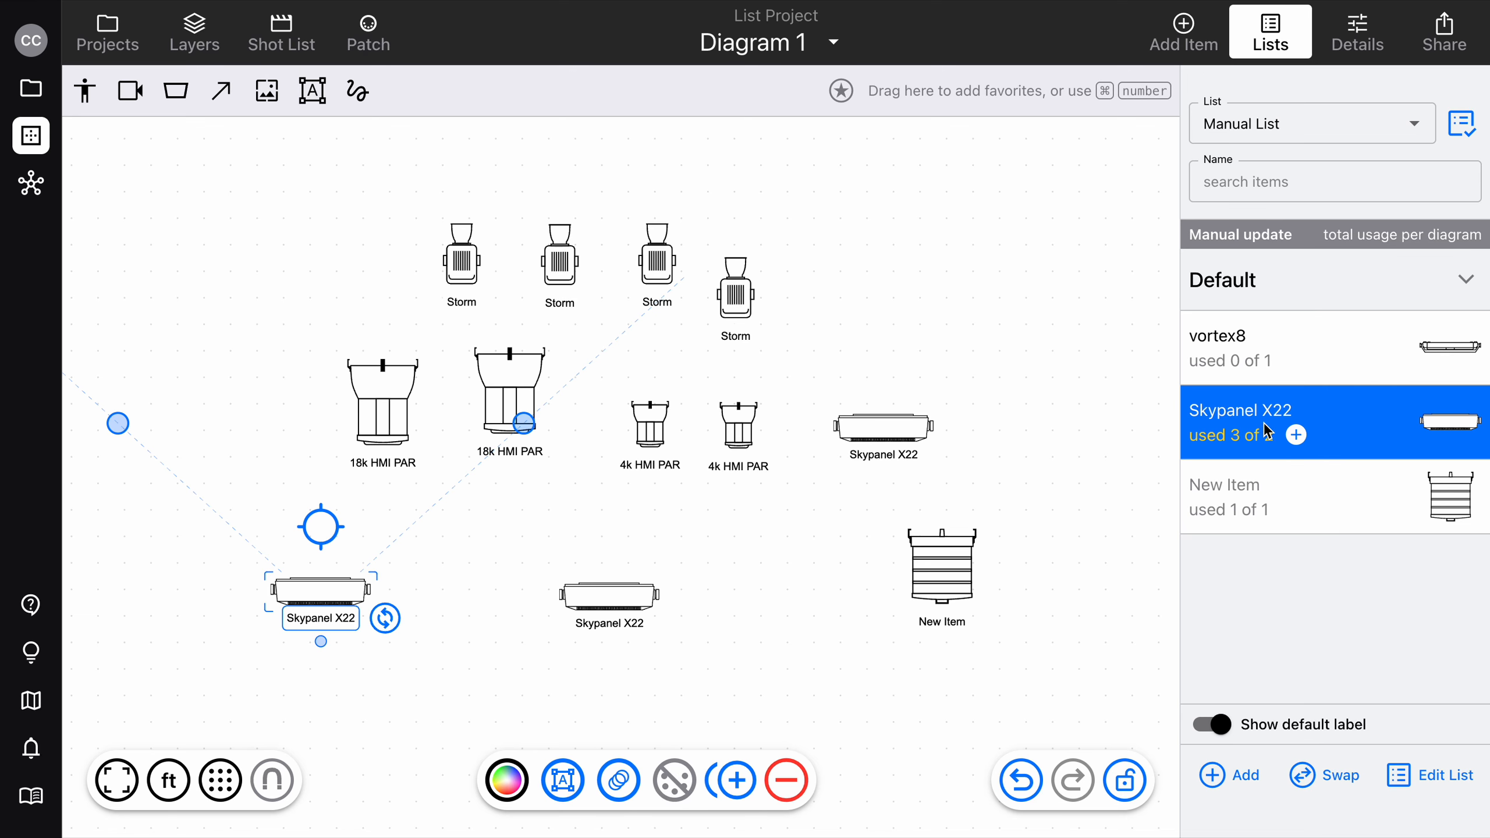
# Increase the Skypanel X22 quantity to 3 directly from Manual List beside the canvas and deselect the Skypanel.
pyautogui.click(1294, 439)
pyautogui.click(1076, 601)
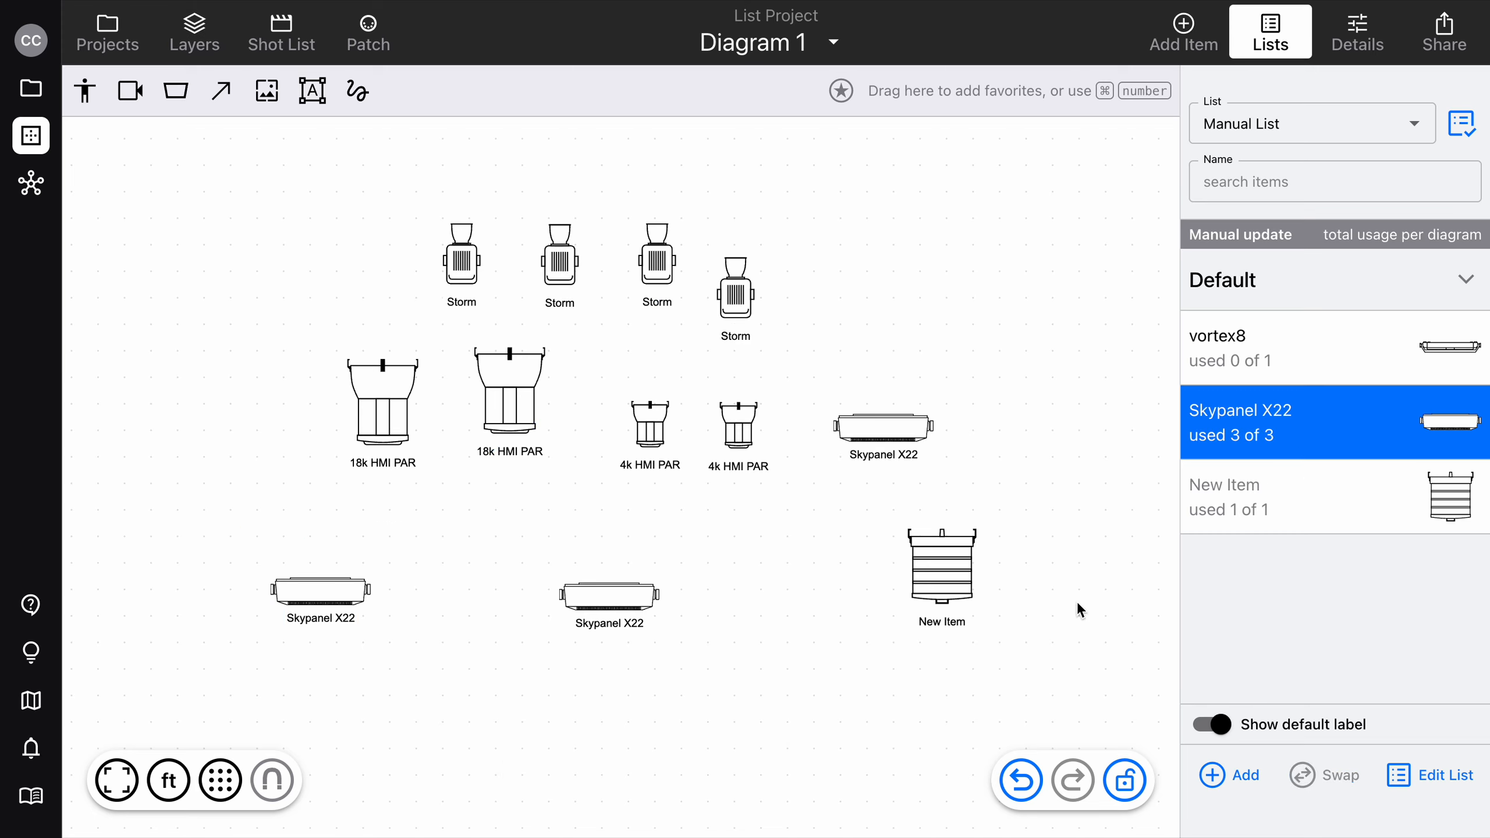